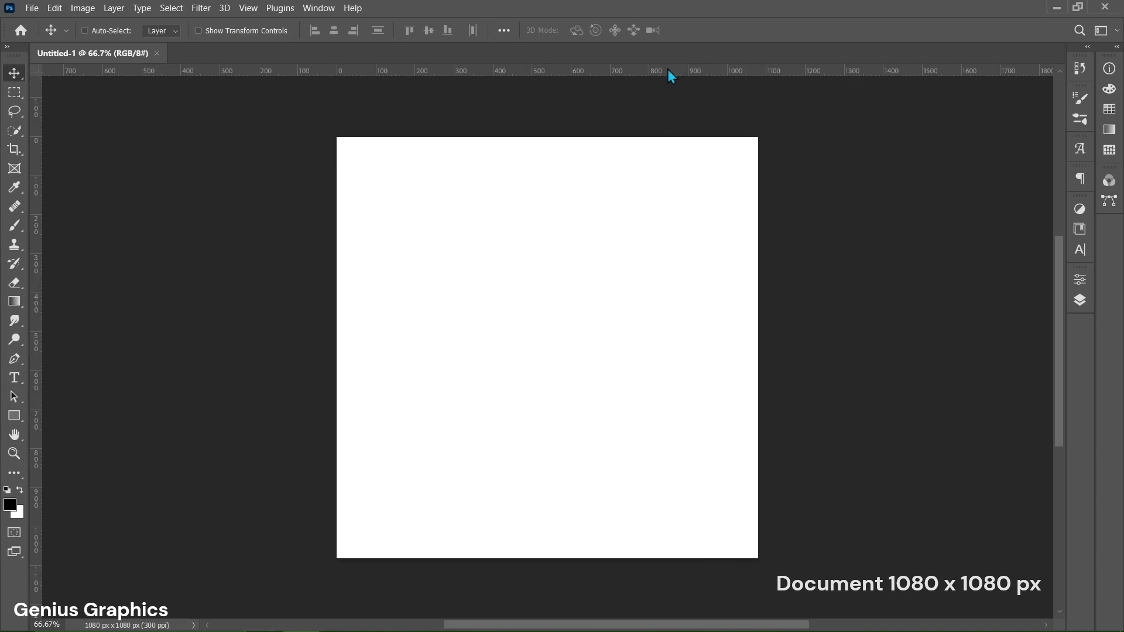
- Add crossing guides at the 540 px canvas centre and a solid #ff2e49 red fill layer
{"action": "left_click_drag", "start_coordinate": [671, 73], "coordinate": [670, 349]}
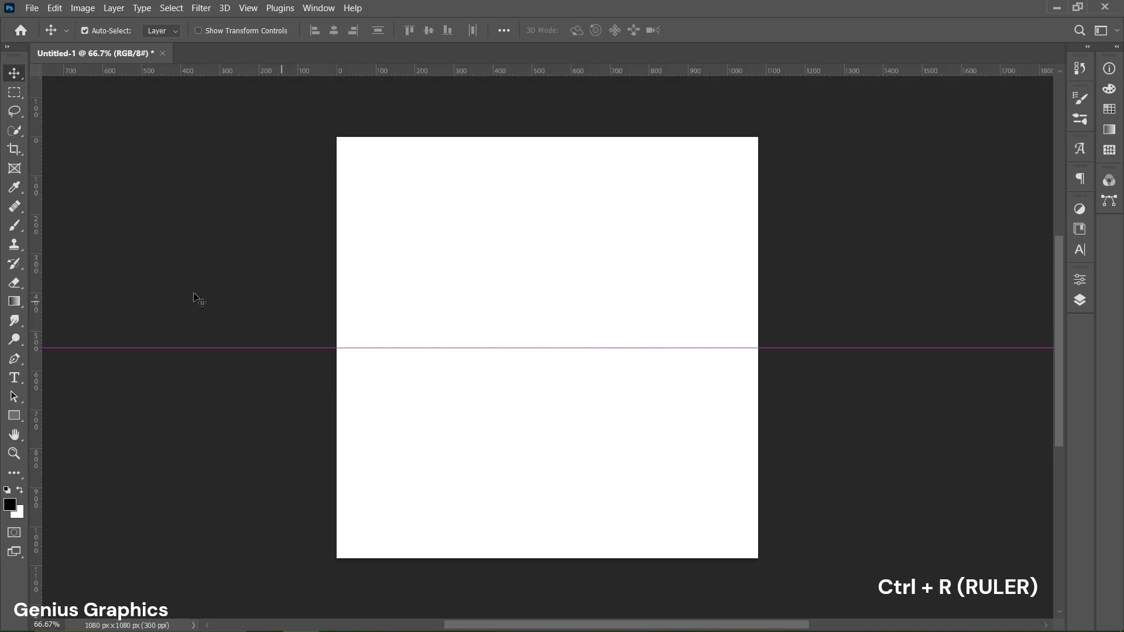
{"action": "left_click_drag", "start_coordinate": [37, 283], "coordinate": [550, 296]}
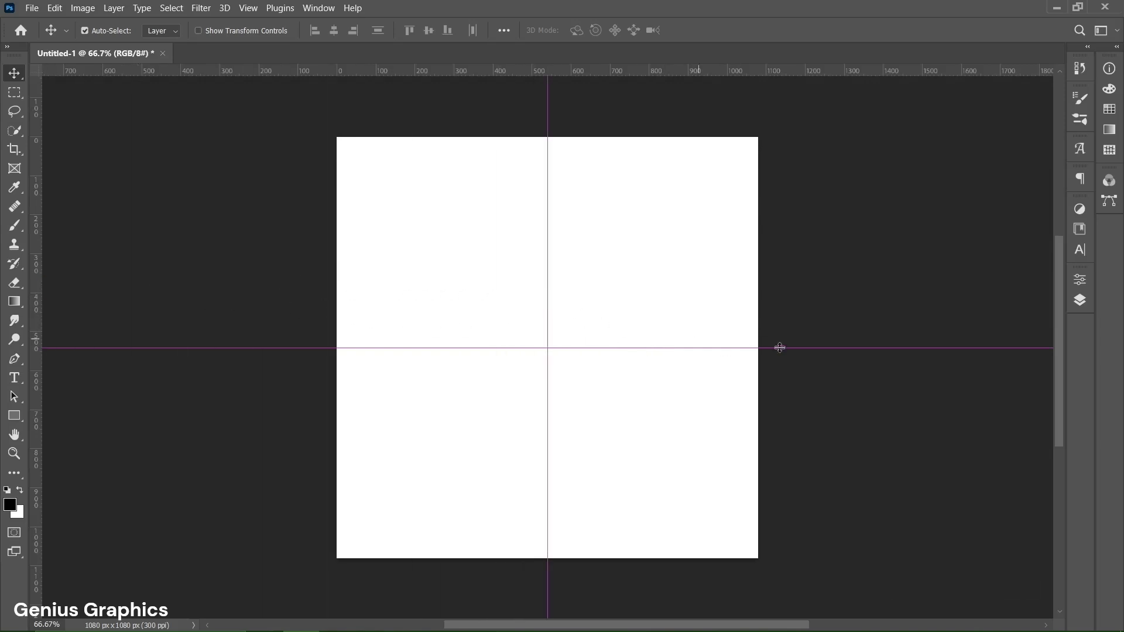
{"action": "left_click", "coordinate": [1081, 302]}
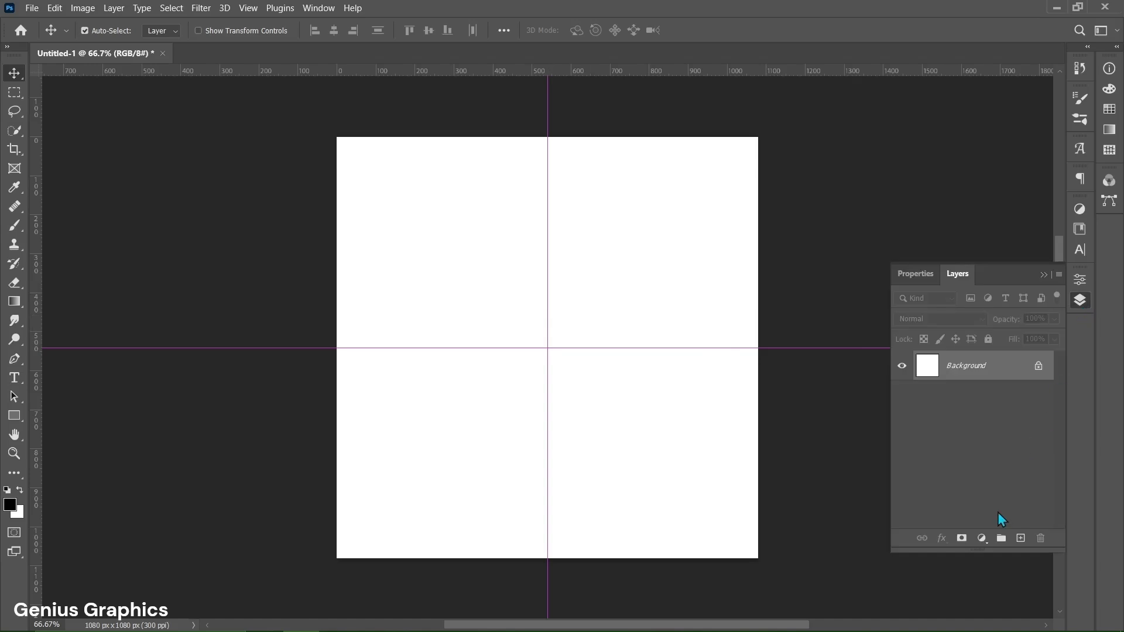
{"action": "left_click", "coordinate": [982, 534]}
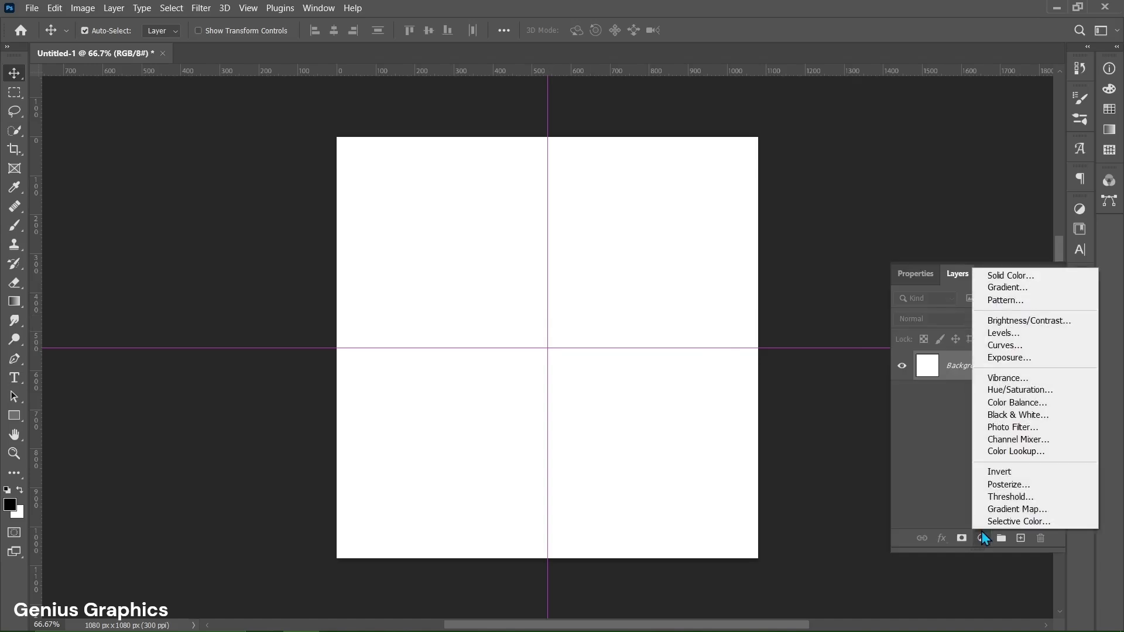
{"action": "left_click", "coordinate": [1013, 276]}
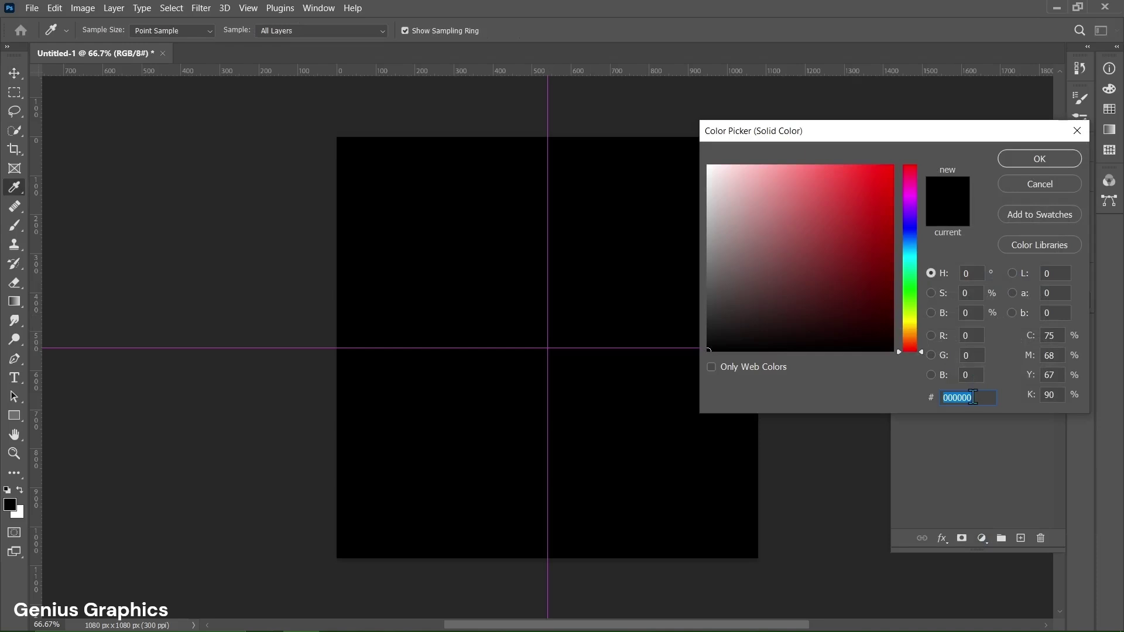
{"action": "type", "text": "ff2e49"}
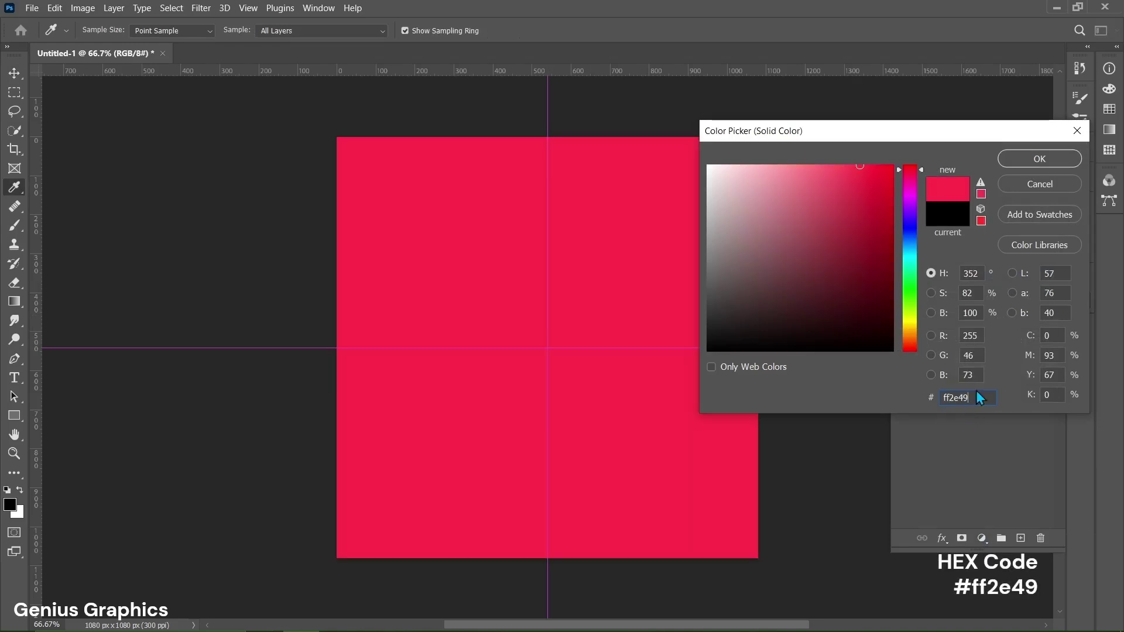
- Confirm the red fill and start a centred text layer in Kris Kringle at 42 pt
{"action": "left_click", "coordinate": [1037, 161]}
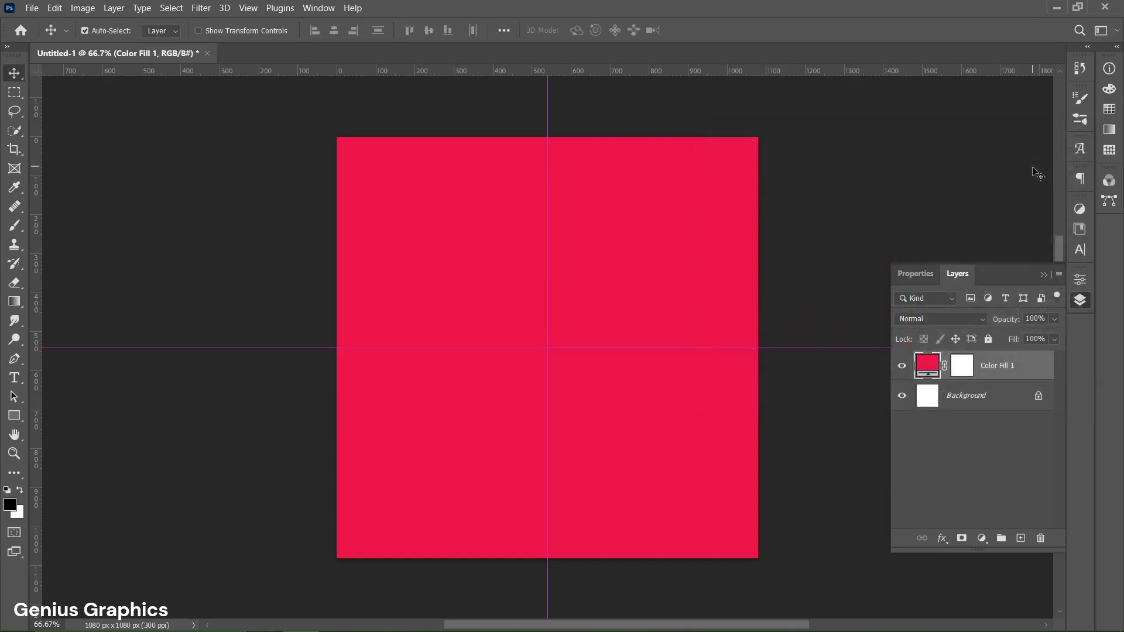
{"action": "left_click", "coordinate": [25, 386]}
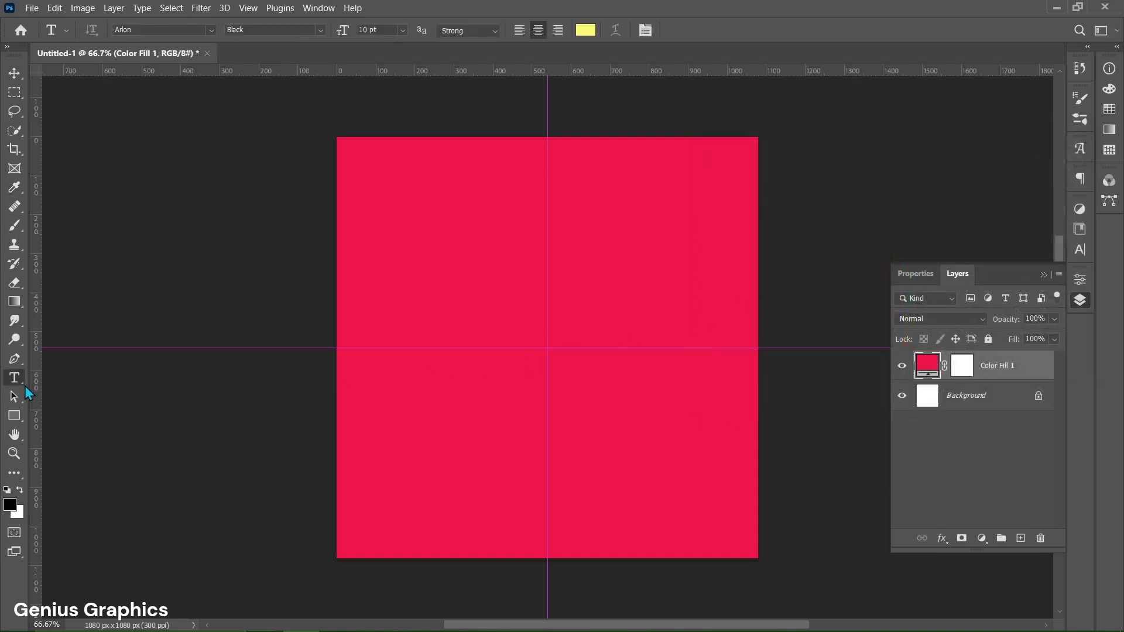
{"action": "left_click", "coordinate": [546, 301]}
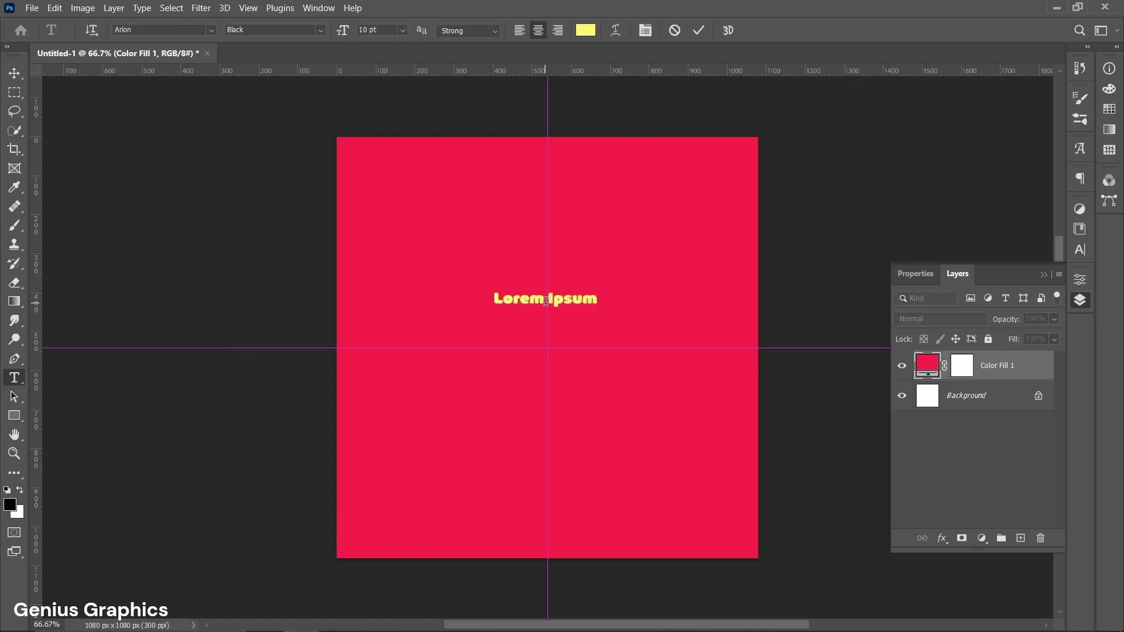
{"action": "left_click", "coordinate": [912, 275]}
{"action": "type", "text": "I"}
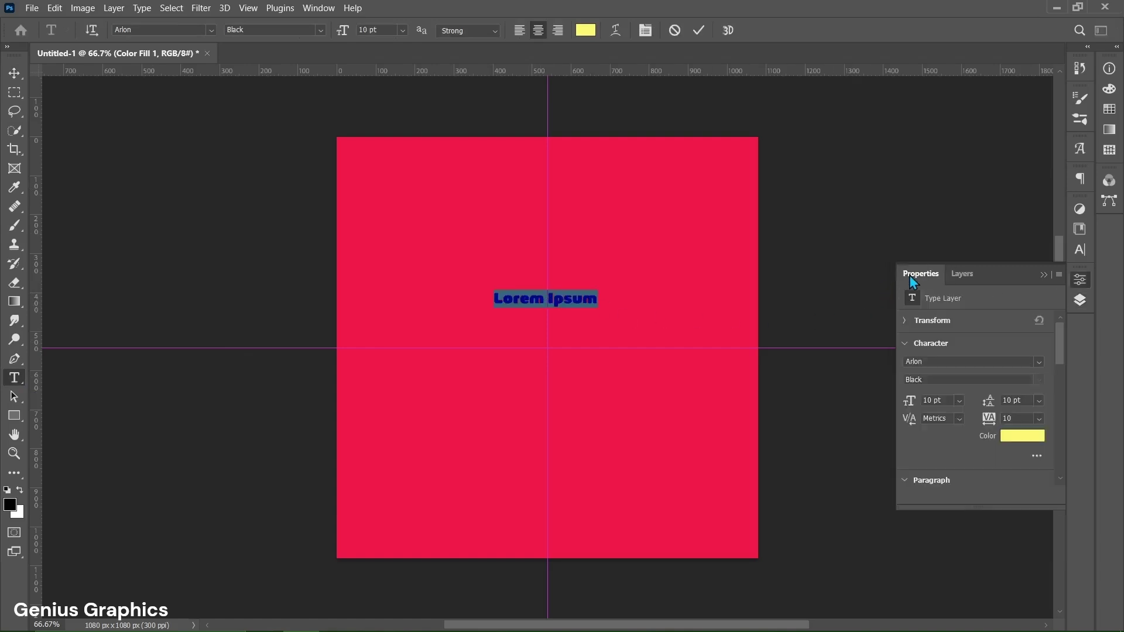
{"action": "left_click", "coordinate": [1040, 362]}
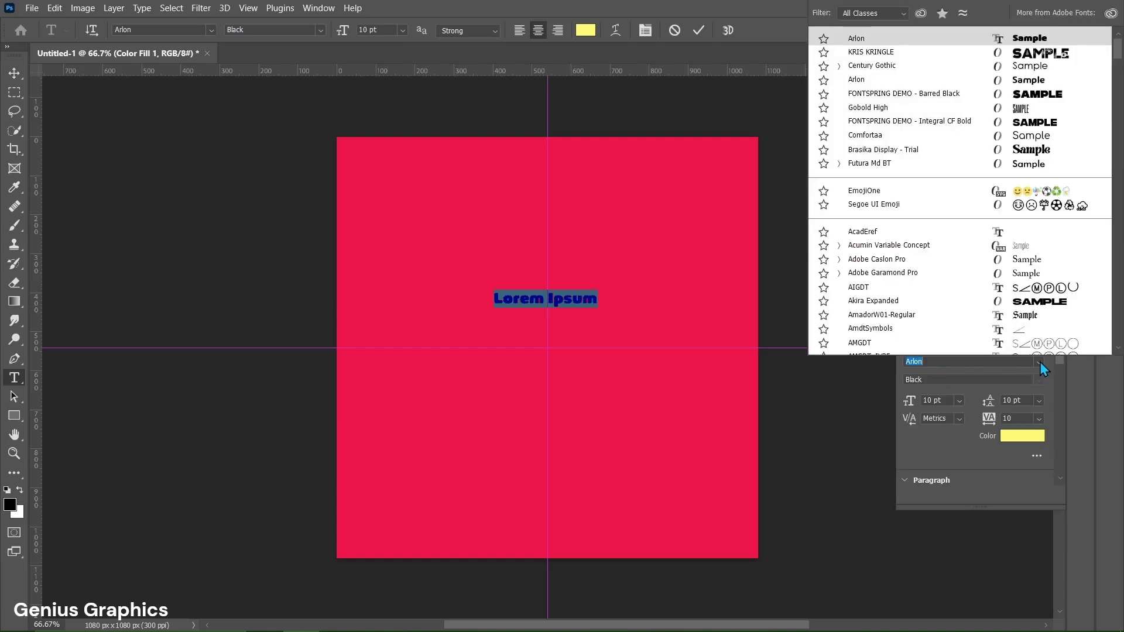
{"action": "left_click", "coordinate": [870, 49]}
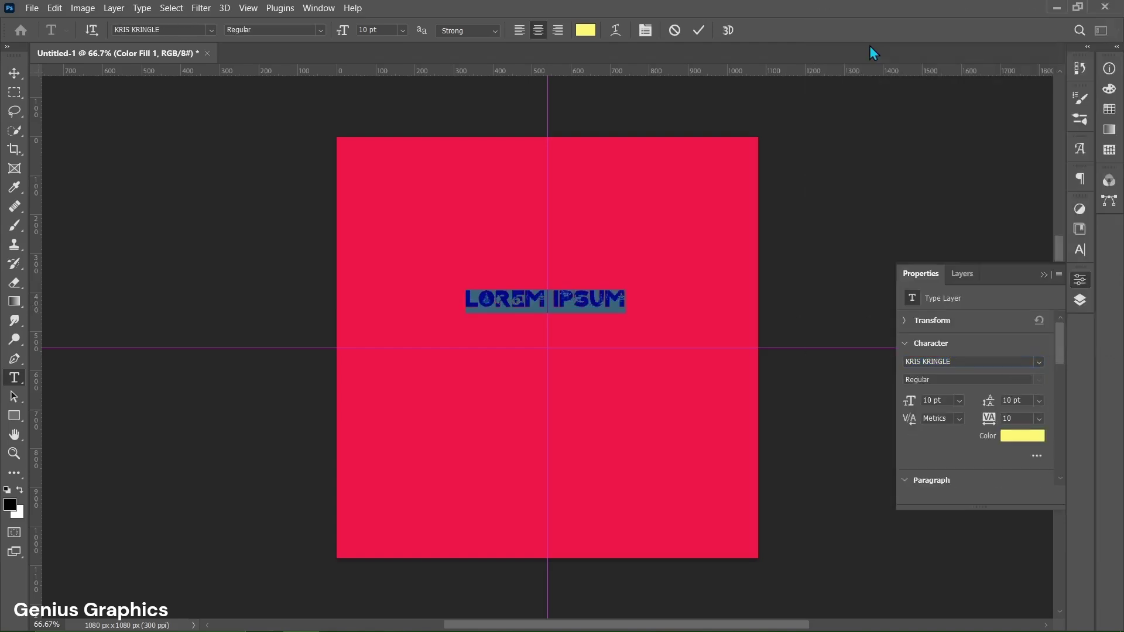
{"action": "left_click", "coordinate": [925, 400]}
{"action": "type", "text": "42"}
- Set 46 pt leading and pale yellow #fff270 colour, then type and commit NOODLES
{"action": "left_click", "coordinate": [1010, 402]}
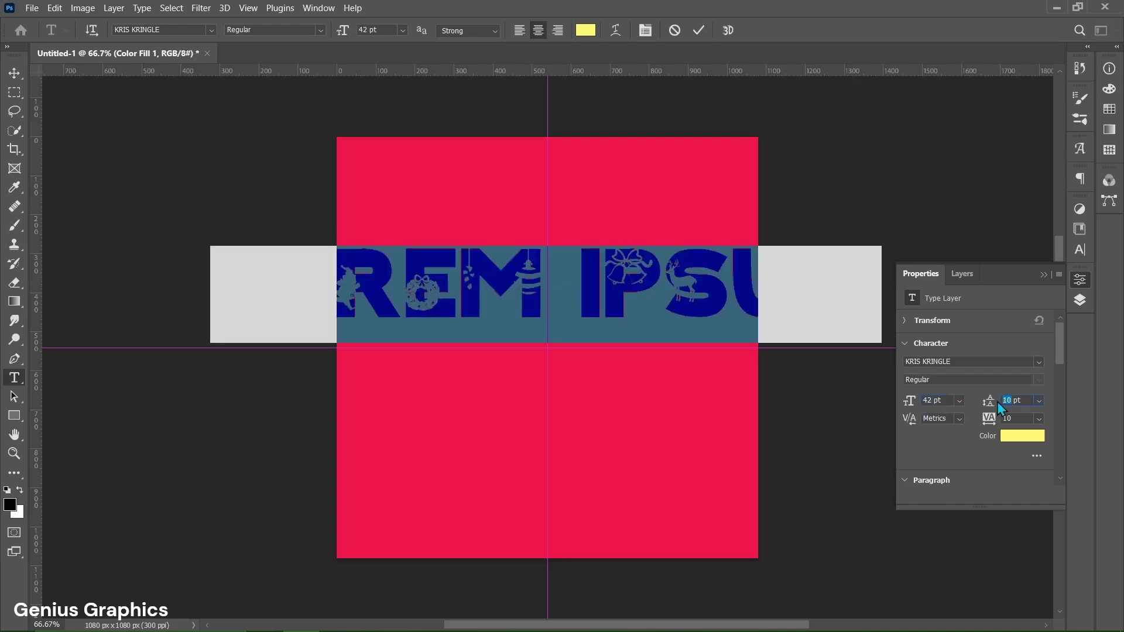
{"action": "type", "text": "46"}
{"action": "key", "text": "Return"}
{"action": "left_click", "coordinate": [1024, 444]}
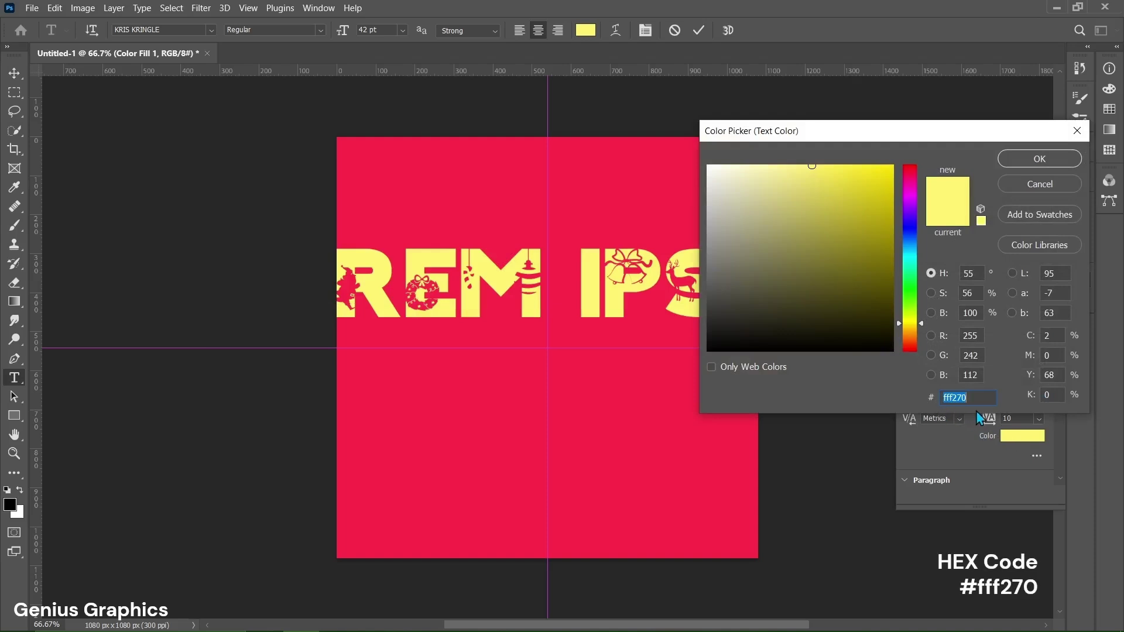
{"action": "left_click", "coordinate": [1039, 159]}
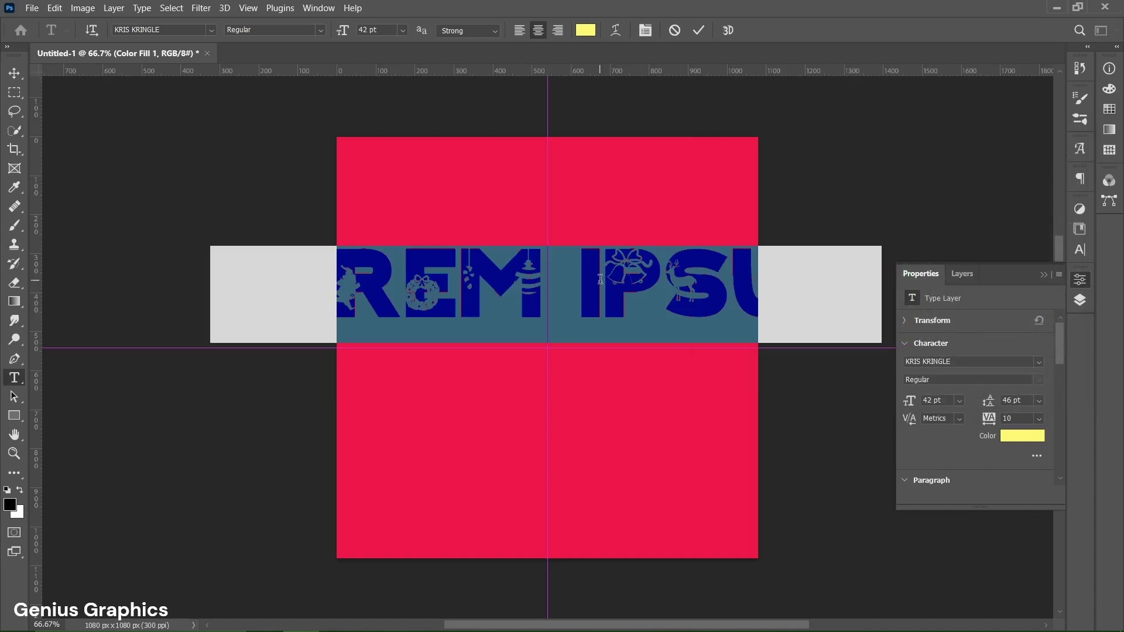
{"action": "type", "text": "NOO"}
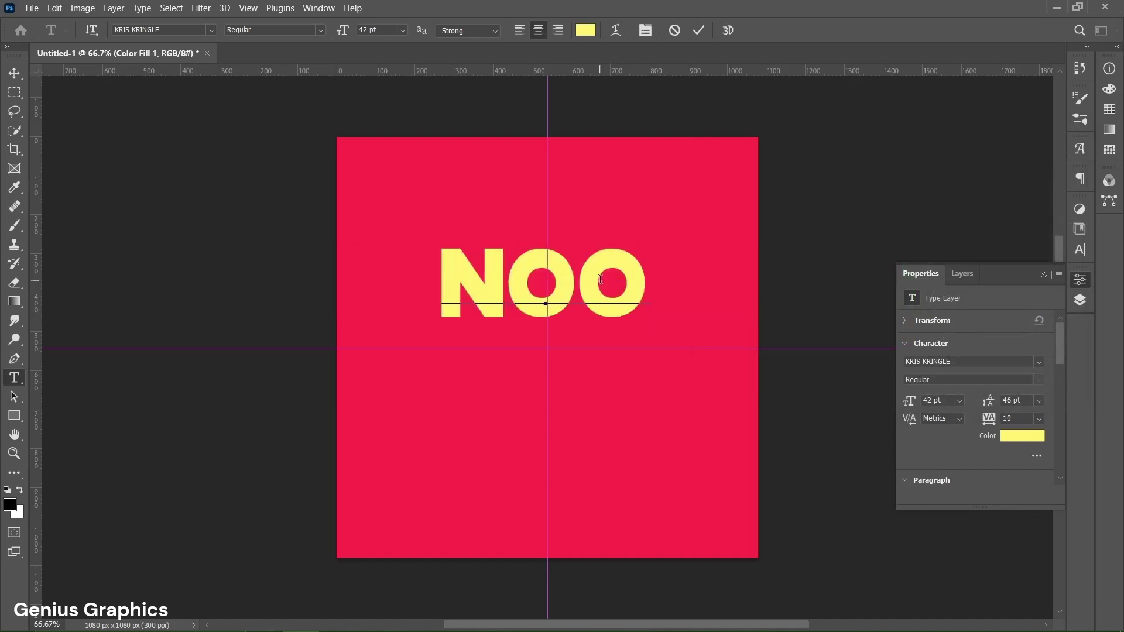
{"action": "type", "text": "DLES"}
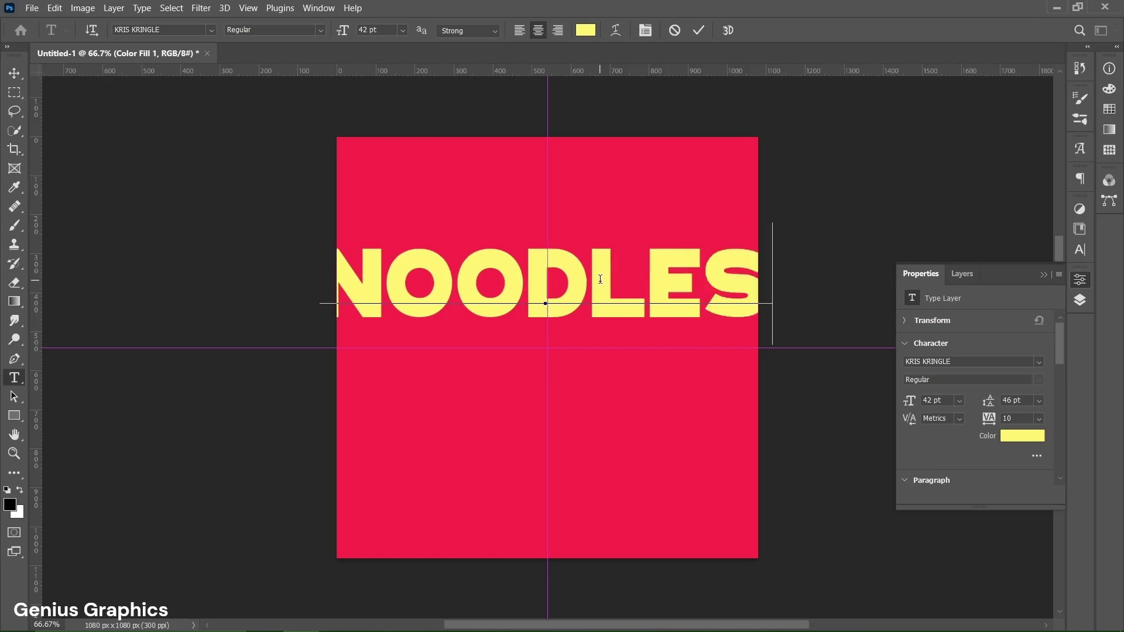
{"action": "left_click", "coordinate": [698, 30]}
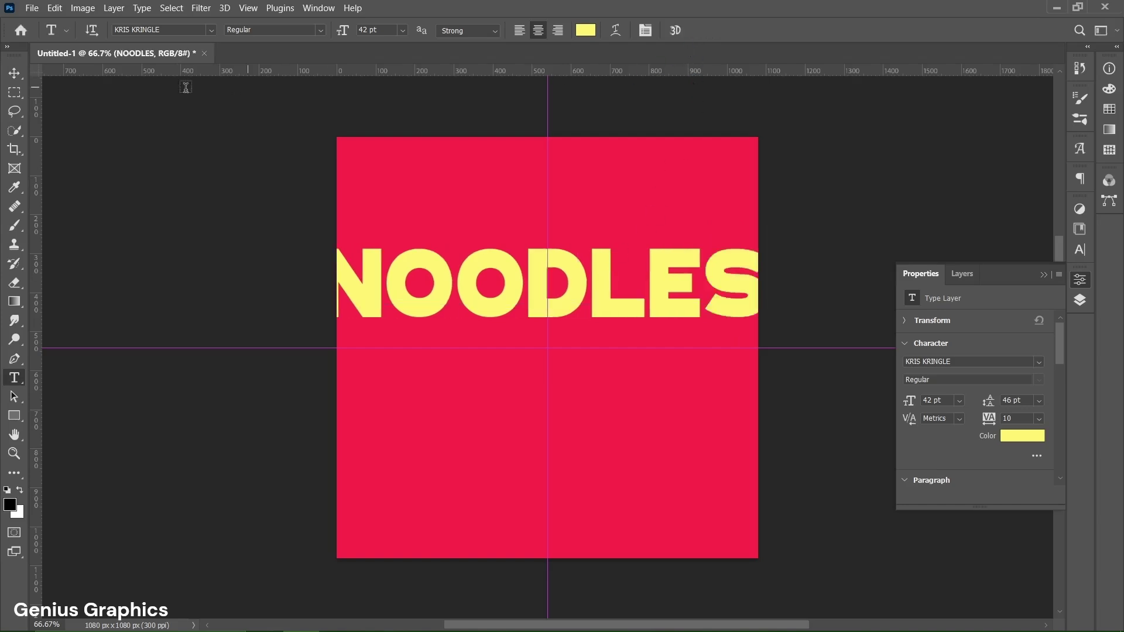
{"action": "left_click", "coordinate": [18, 80]}
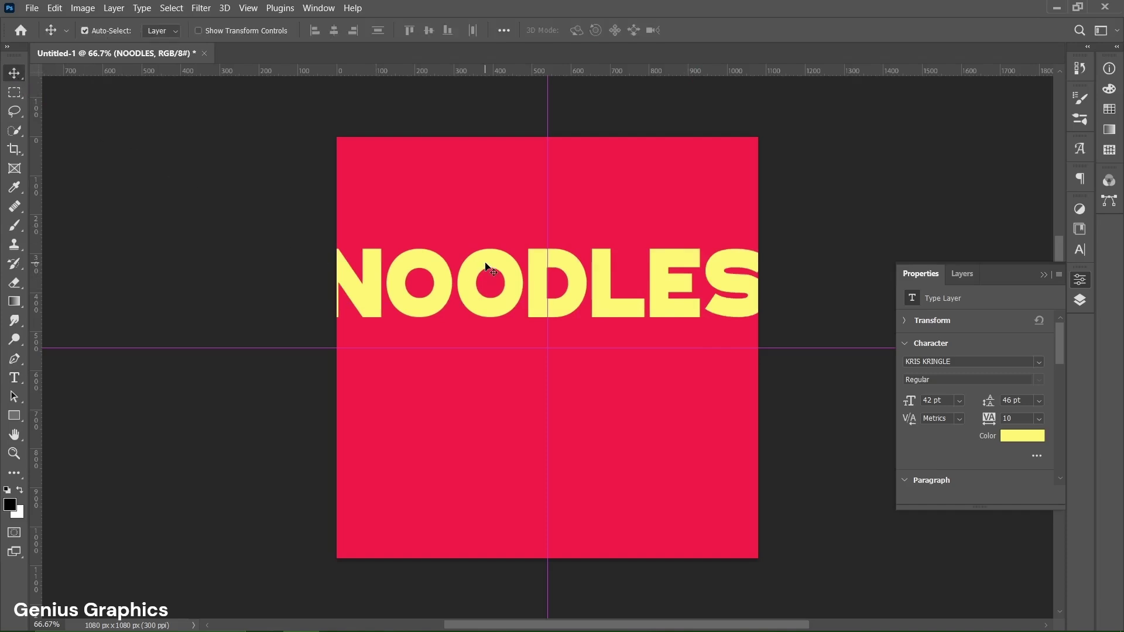
- Move the NOODLES text up to the top of the canvas
{"action": "key", "text": "ctrl+t"}
{"action": "left_click_drag", "start_coordinate": [486, 266], "coordinate": [490, 157]}
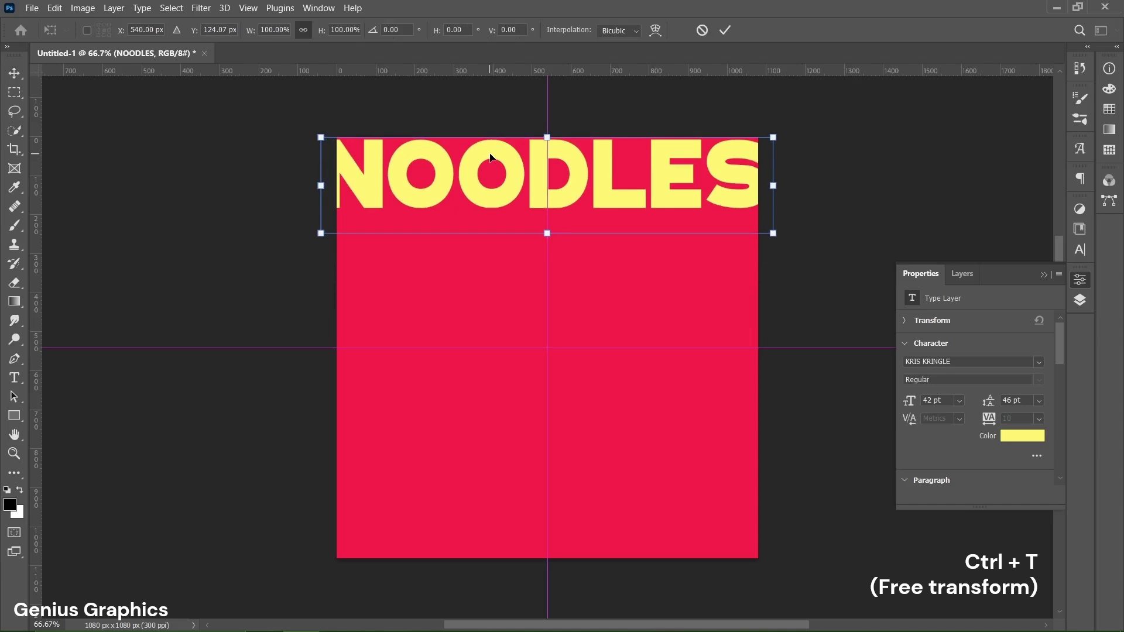
{"action": "key", "text": "Right"}
{"action": "key", "text": "Right"}
{"action": "key", "text": "Right"}
{"action": "key", "text": "Right"}
{"action": "key", "text": "Right"}
{"action": "key", "text": "Right"}
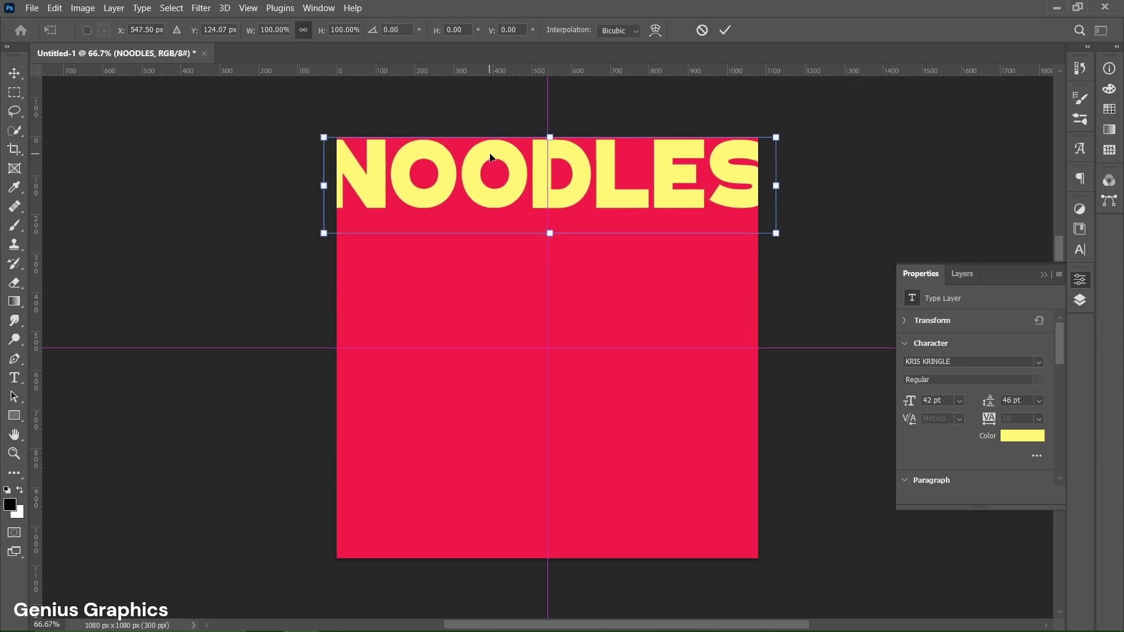
{"action": "key", "text": "Right"}
{"action": "key", "text": "Left"}
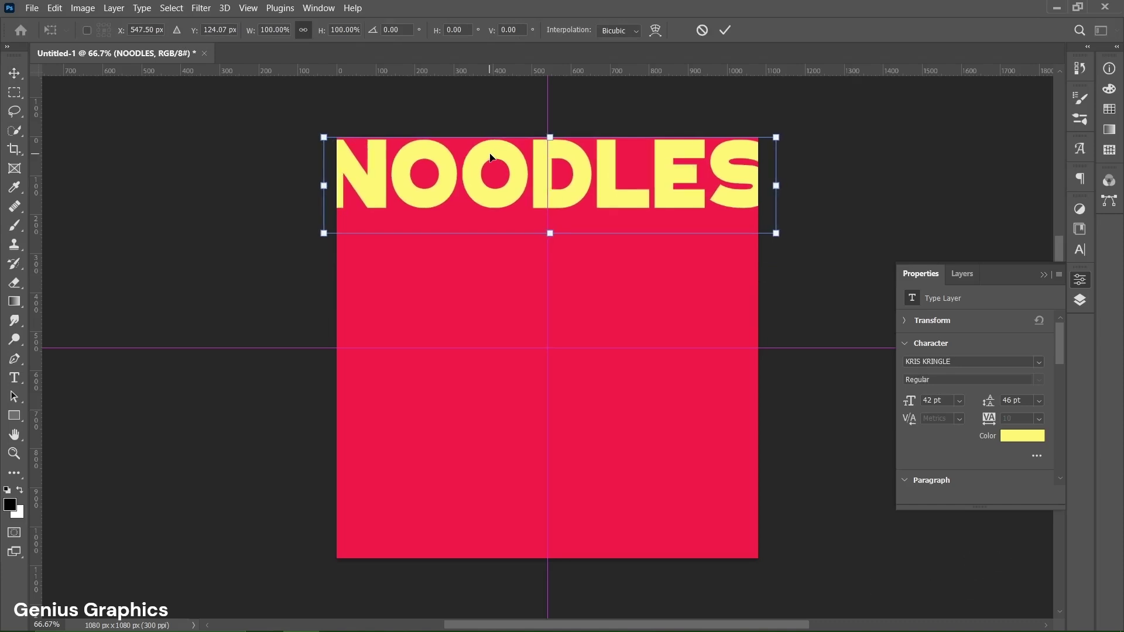
{"action": "key", "text": "Return"}
- Copy NOODLES and paste it onto five new lines below, committing the six-line text
{"action": "key", "text": "t"}
{"action": "double_click", "coordinate": [670, 179]}
{"action": "key", "text": "ctrl+c"}
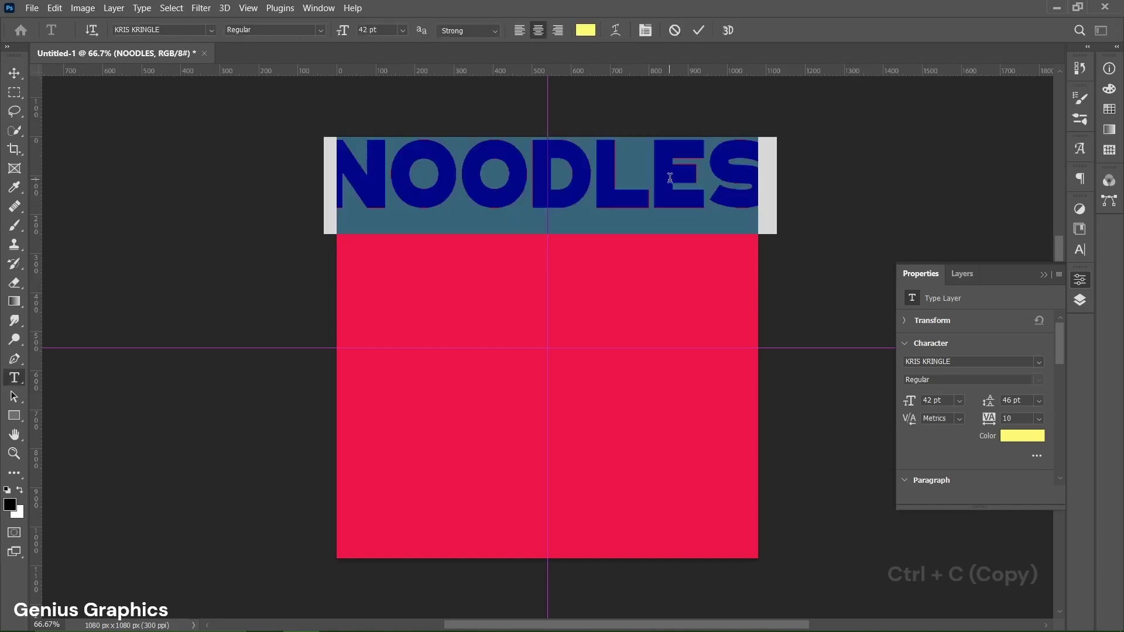
{"action": "key", "text": "ctrl+c"}
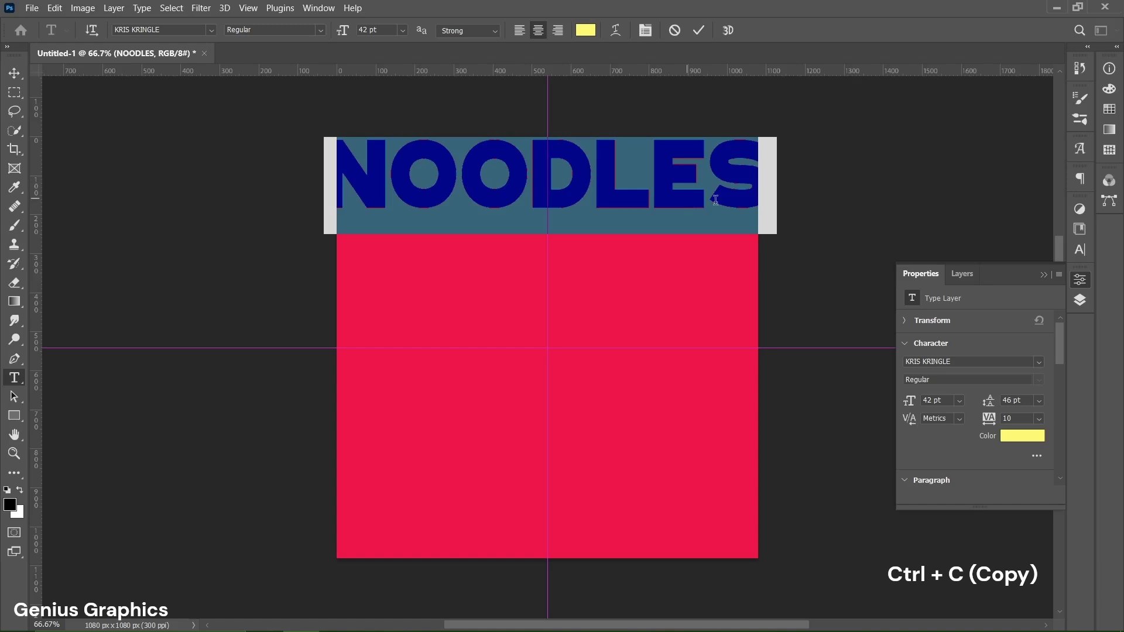
{"action": "left_click", "coordinate": [775, 187]}
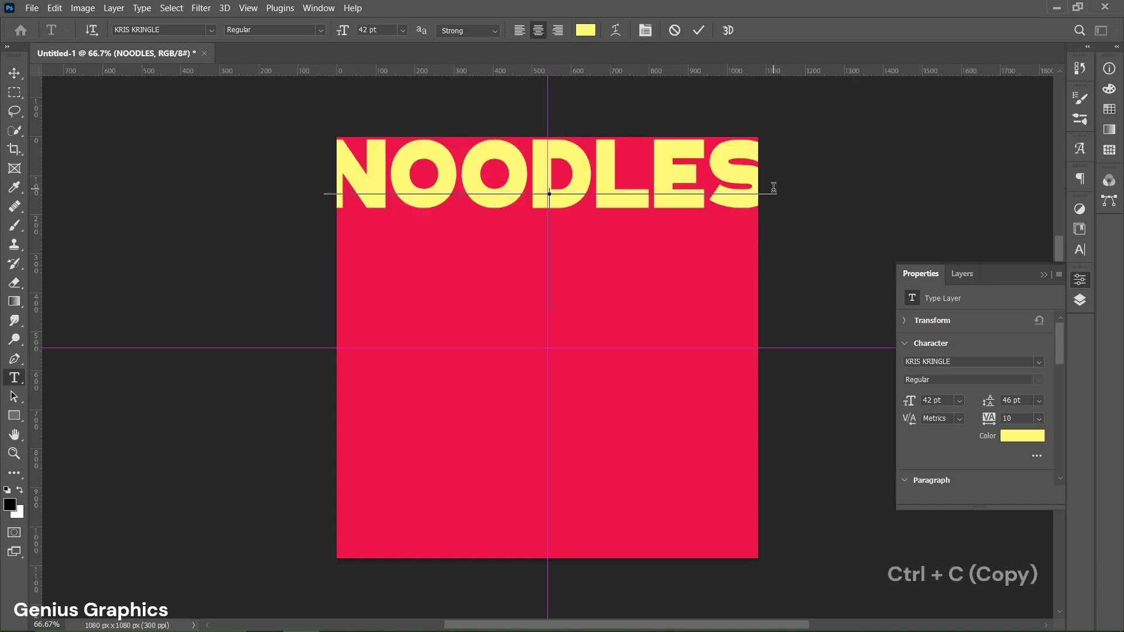
{"action": "key", "text": "Return"}
{"action": "key", "text": "ctrl+v"}
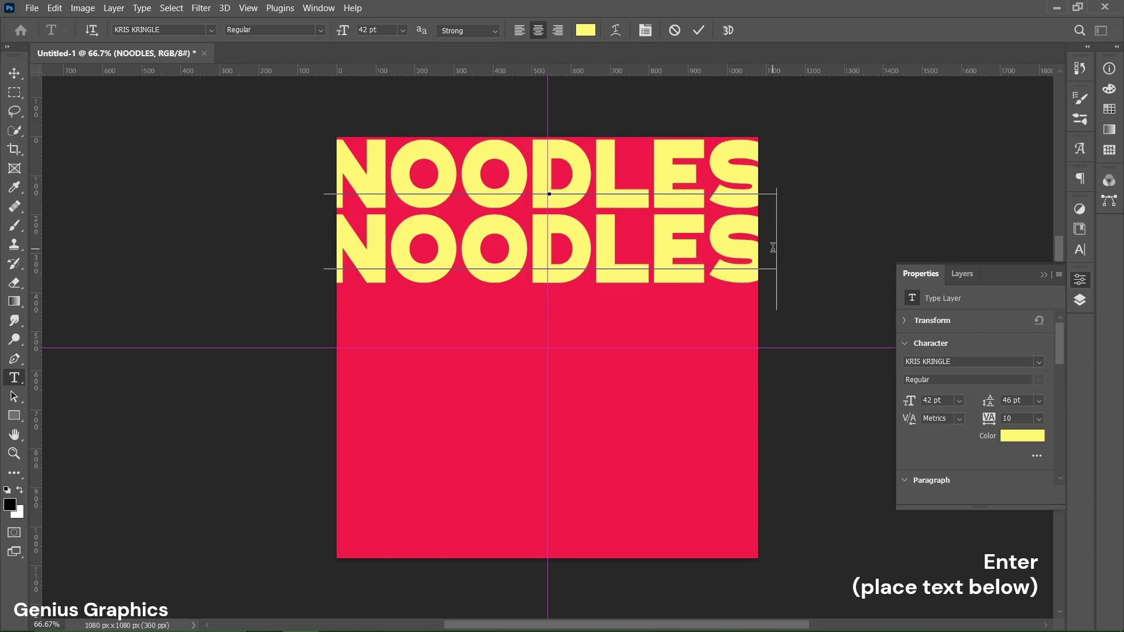
{"action": "key", "text": "Return"}
{"action": "key", "text": "ctrl+v"}
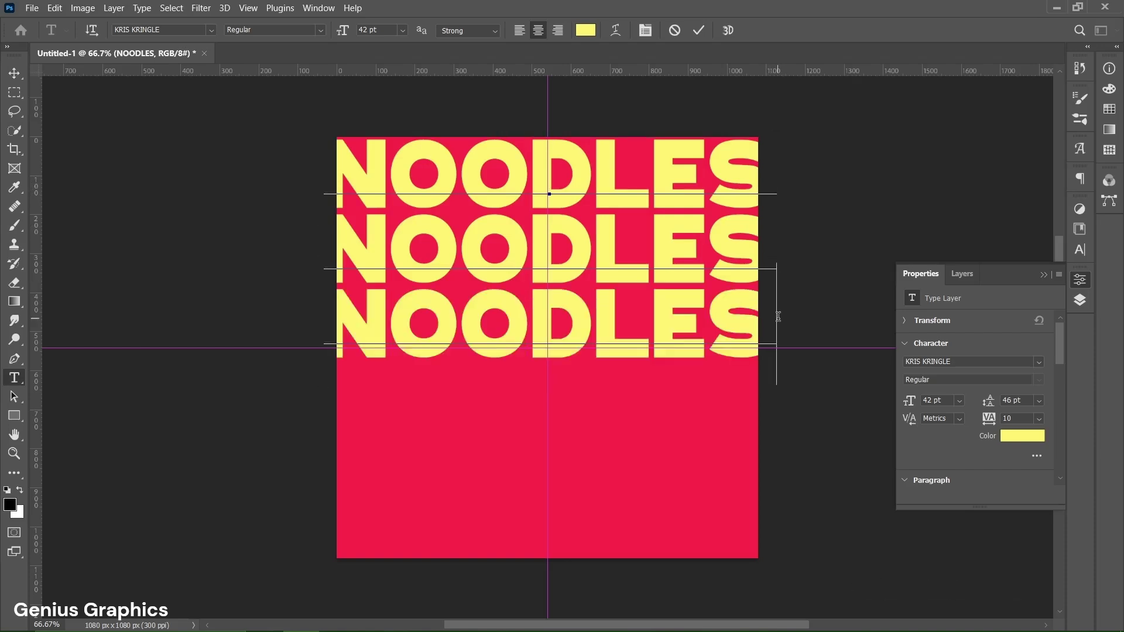
{"action": "key", "text": "Return"}
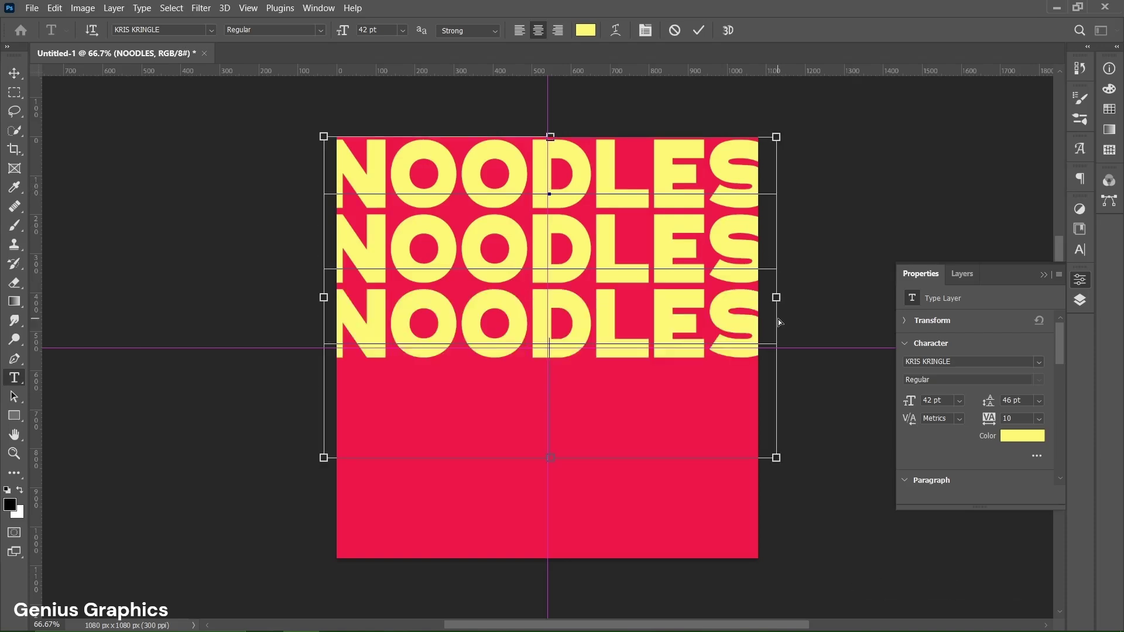
{"action": "key", "text": "ctrl+v"}
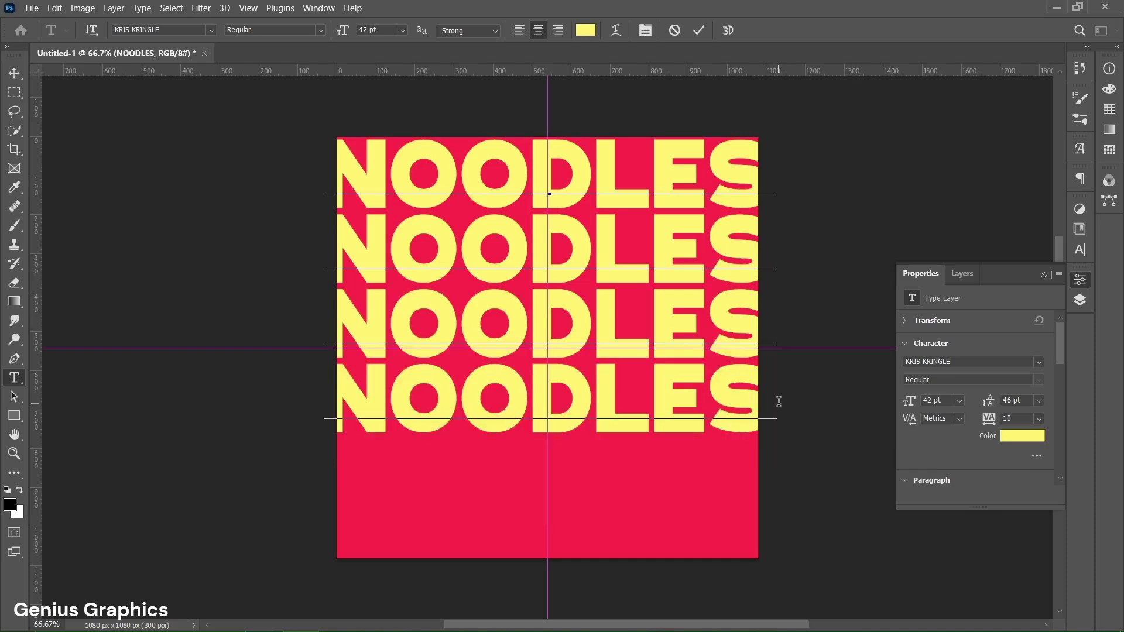
{"action": "key", "text": "Return"}
{"action": "key", "text": "ctrl+v"}
{"action": "key", "text": "Return"}
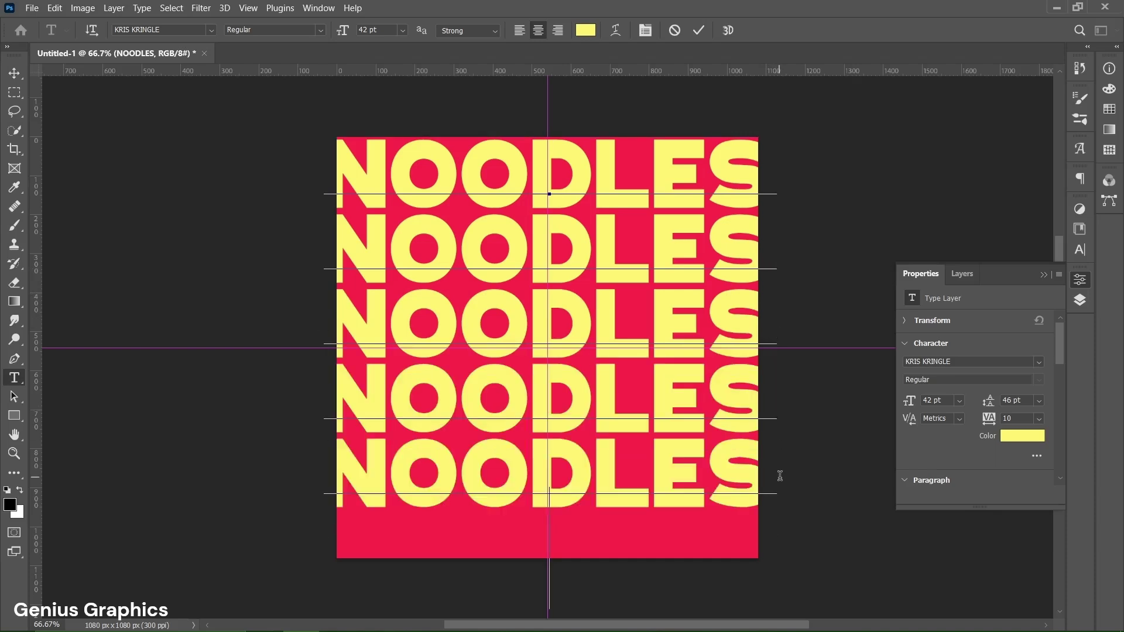
{"action": "key", "text": "ctrl+v"}
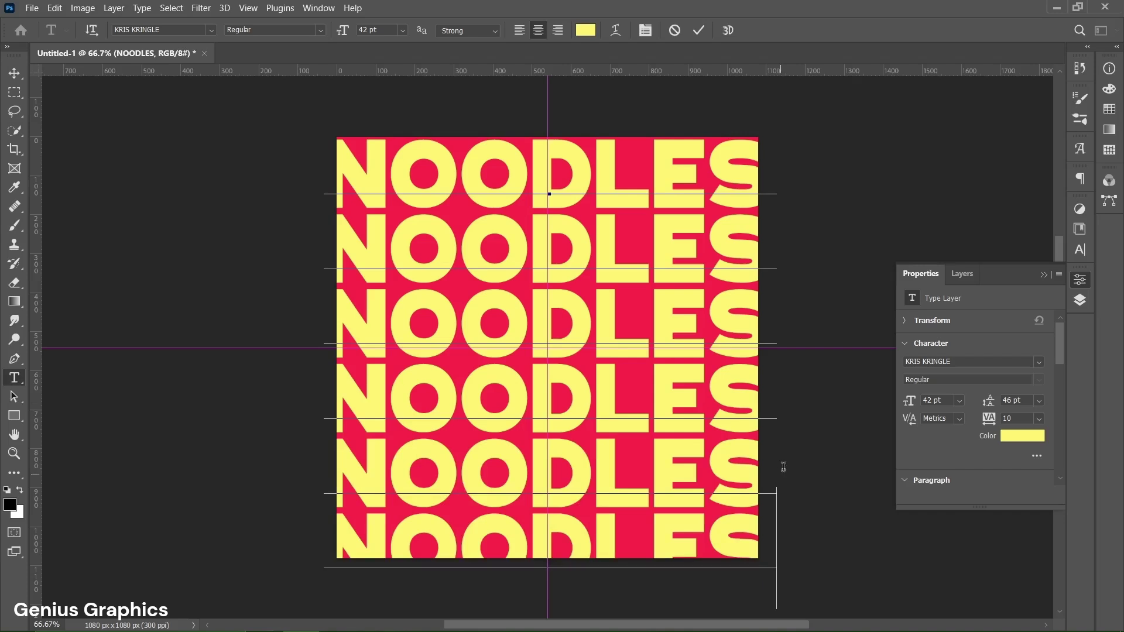
{"action": "left_click", "coordinate": [698, 30]}
{"action": "key", "text": "v"}
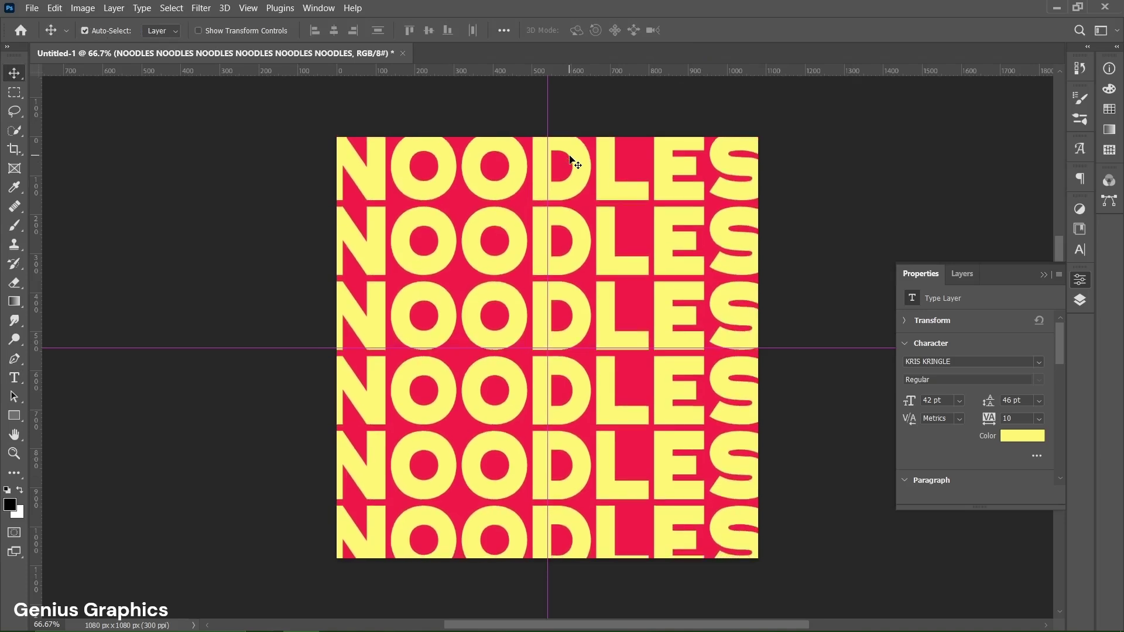
- Convert the NOODLES text layer to a smart object
{"action": "left_click", "coordinate": [966, 276]}
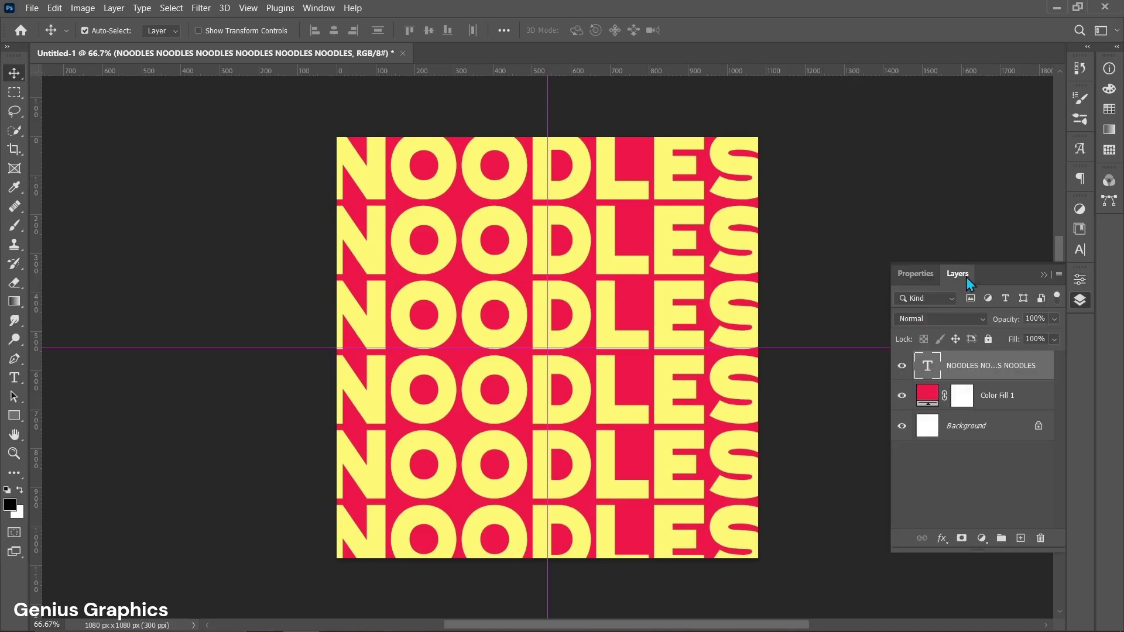
{"action": "right_click", "coordinate": [1046, 378]}
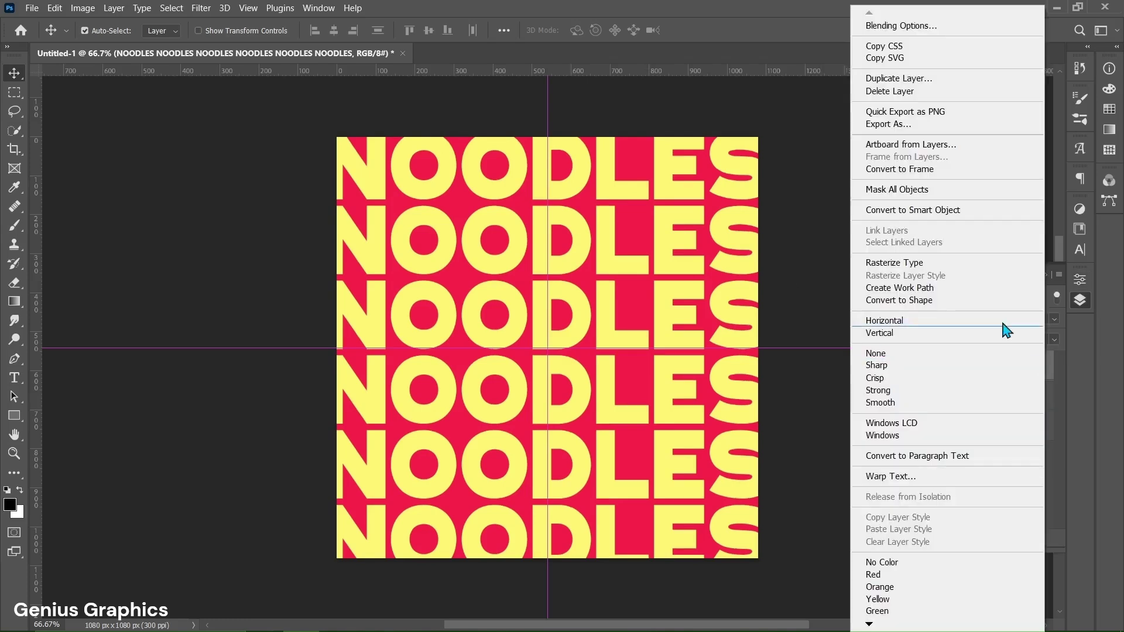
{"action": "left_click", "coordinate": [912, 213]}
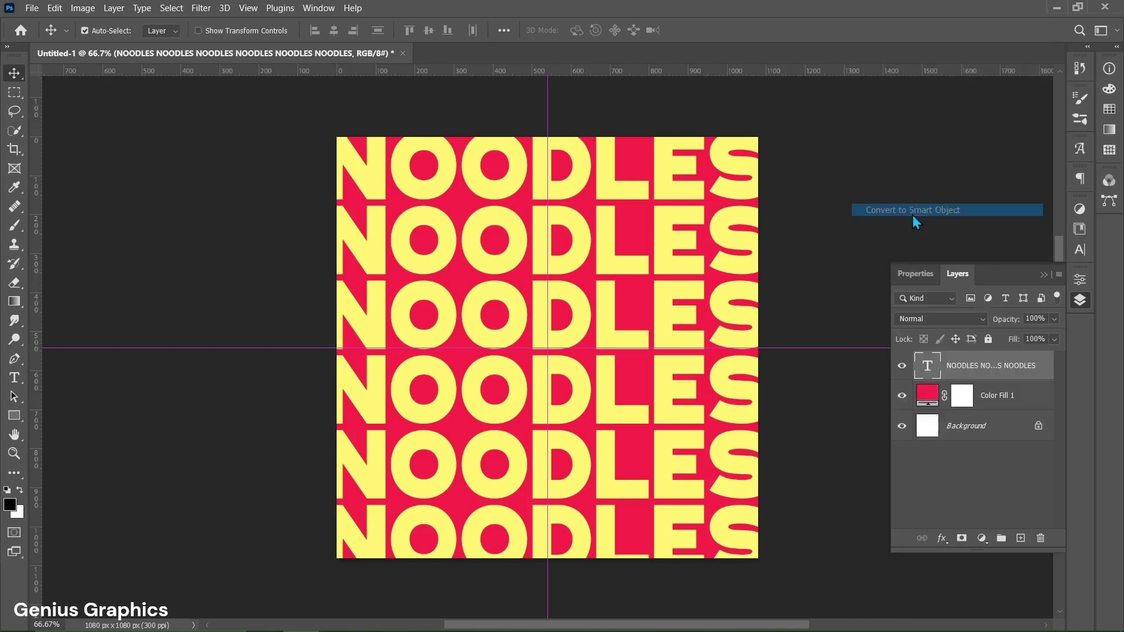
- Start a new rectangle sized 755 × 915 px
{"action": "left_click", "coordinate": [14, 418]}
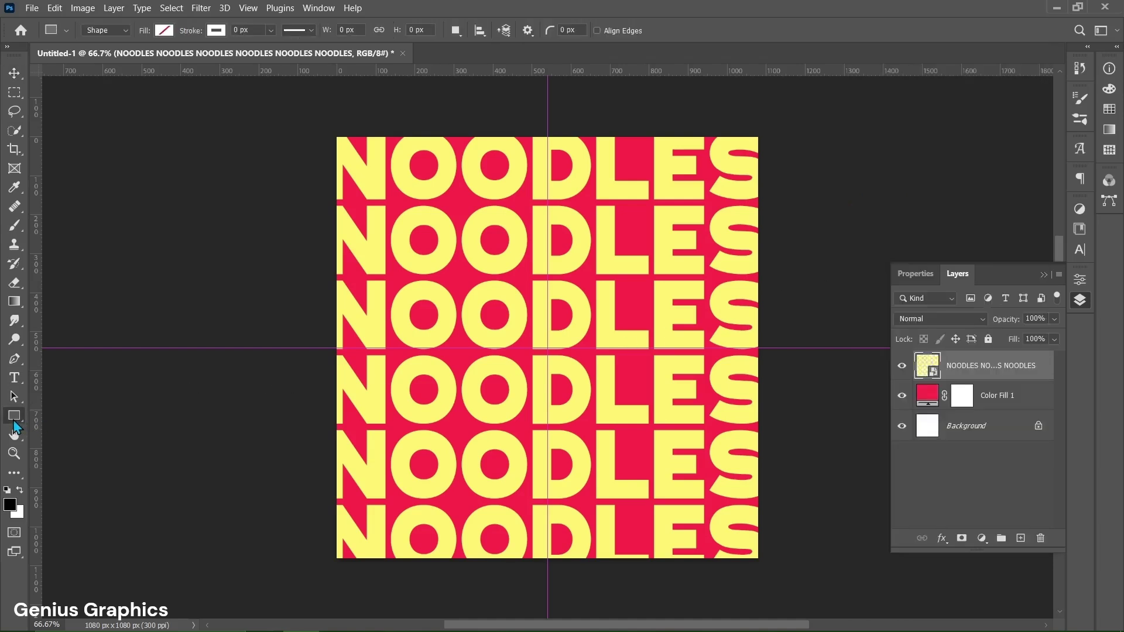
{"action": "left_click", "coordinate": [546, 322]}
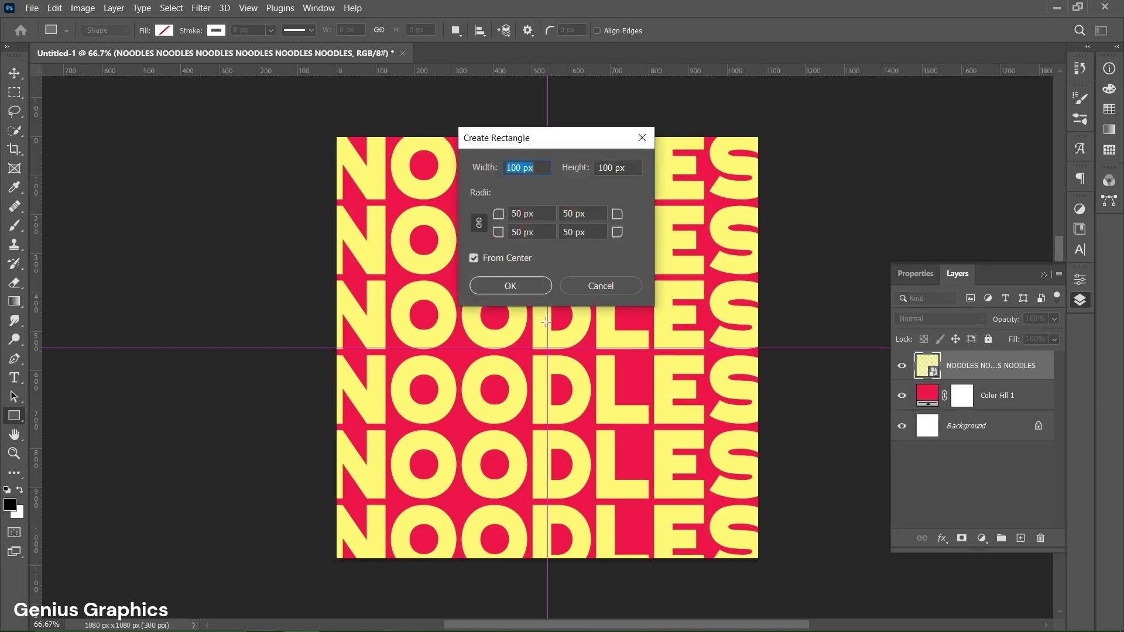
{"action": "double_click", "coordinate": [519, 170]}
{"action": "type", "text": "755"}
{"action": "double_click", "coordinate": [611, 171]}
{"action": "type", "text": "915"}
- Unlink the corner radii and set them to 377.5, 377.5, 0 and 0
{"action": "left_click", "coordinate": [479, 223]}
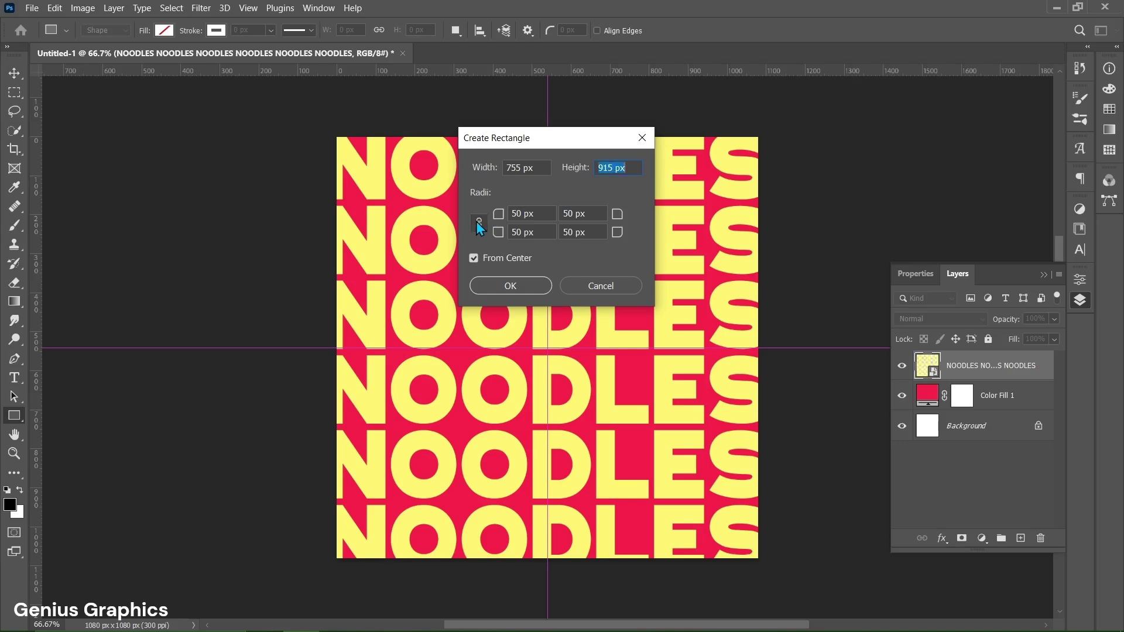
{"action": "double_click", "coordinate": [507, 215]}
{"action": "type", "text": "3"}
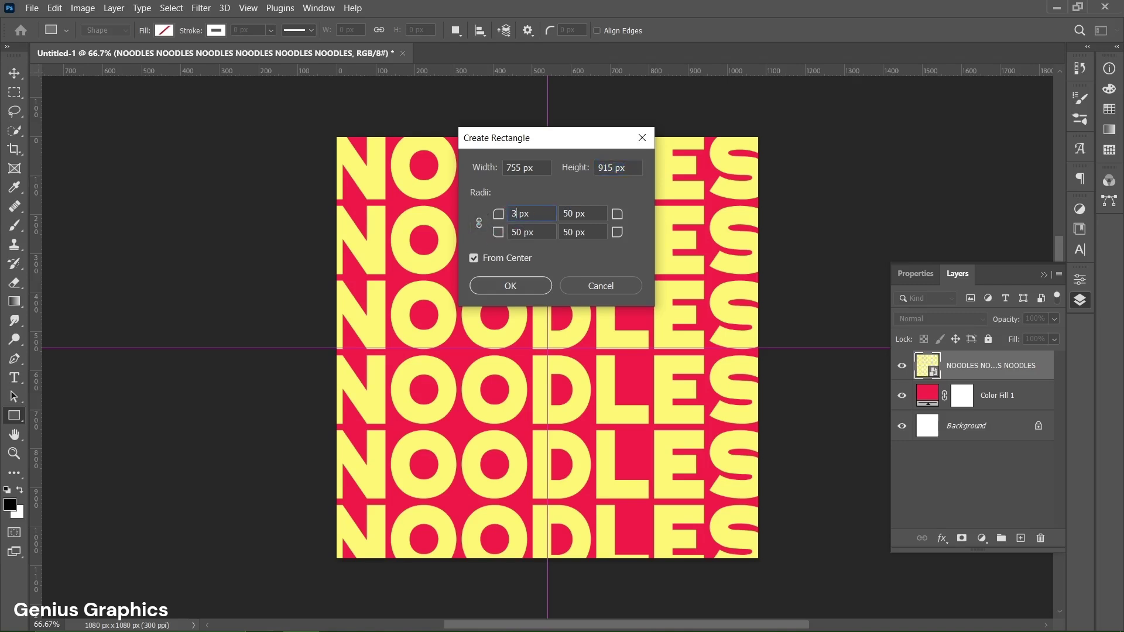
{"action": "type", "text": "77."}
{"action": "double_click", "coordinate": [567, 213]}
{"action": "left_click_drag", "start_coordinate": [573, 213], "coordinate": [565, 213]}
{"action": "type", "text": "377"}
{"action": "type", "text": ".5"}
{"action": "left_click_drag", "start_coordinate": [523, 231], "coordinate": [507, 232]}
{"action": "type", "text": "0"}
{"action": "key", "text": "Tab"}
{"action": "type", "text": "0"}
- Create the arch rectangle and fill it with the poster's sampled red #ff2e49
{"action": "left_click", "coordinate": [521, 284]}
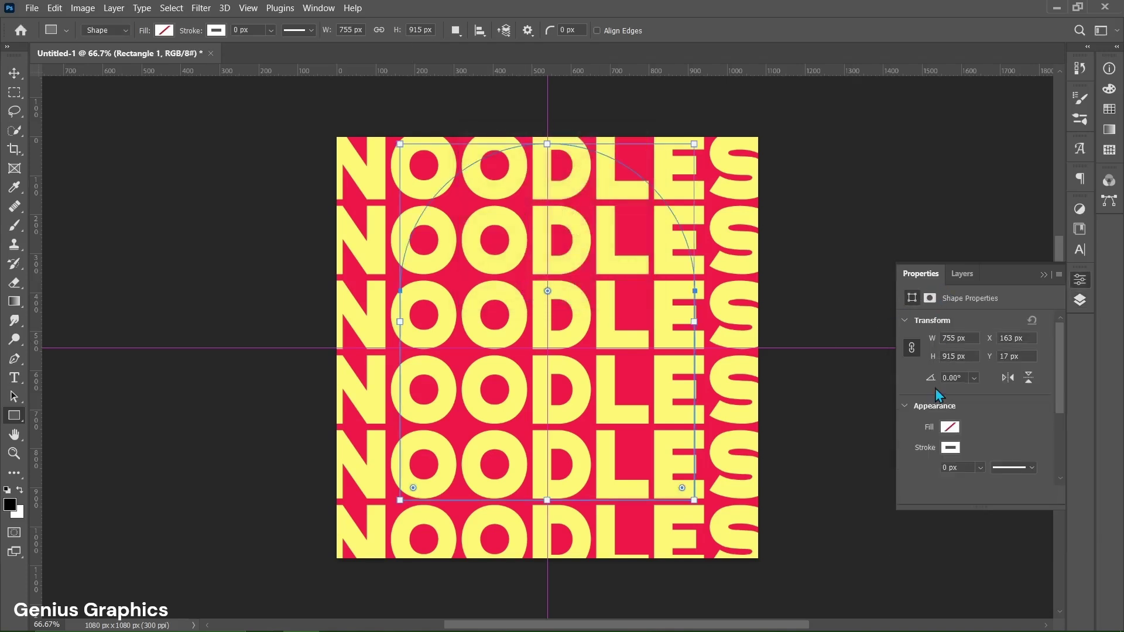
{"action": "left_click", "coordinate": [949, 427]}
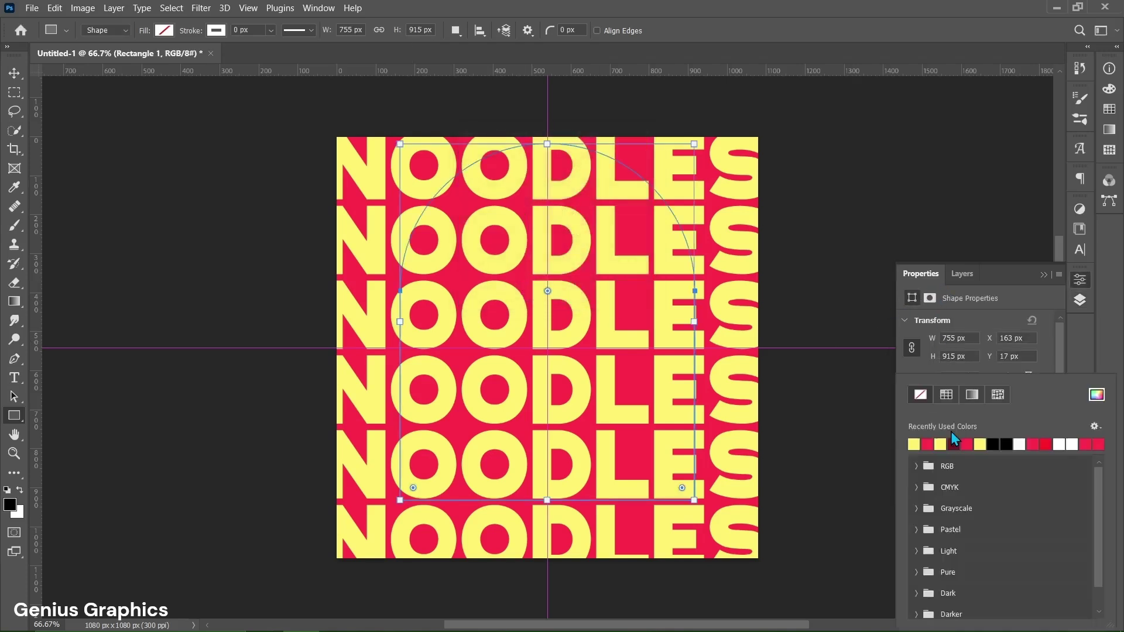
{"action": "left_click", "coordinate": [1097, 395]}
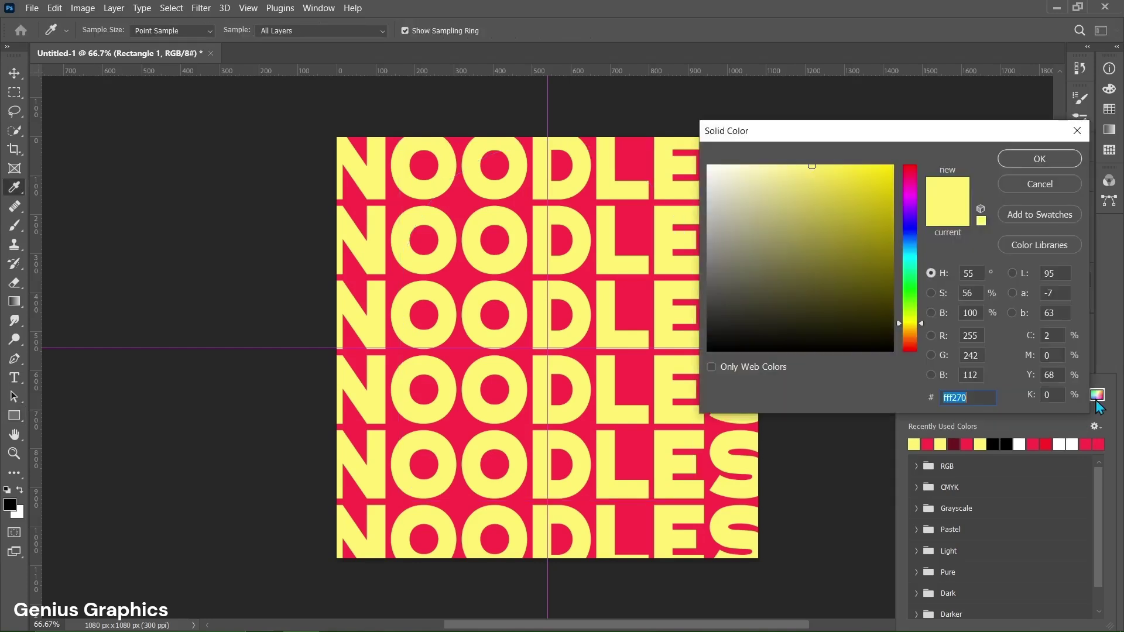
{"action": "left_click", "coordinate": [713, 503]}
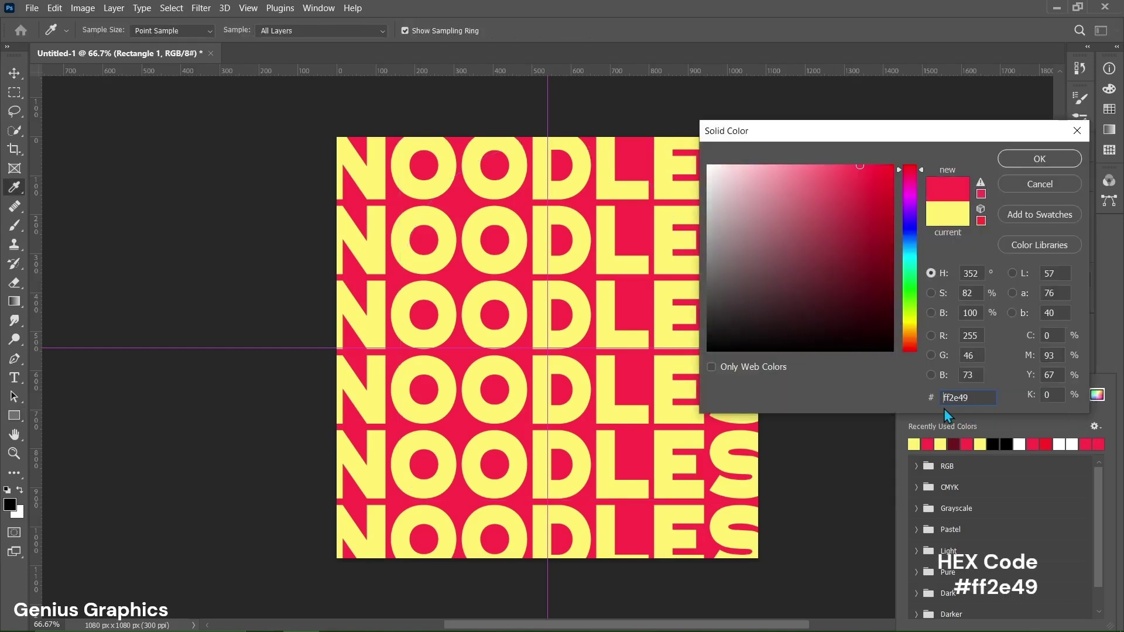
{"action": "left_click", "coordinate": [1063, 161]}
{"action": "left_click", "coordinate": [1045, 357]}
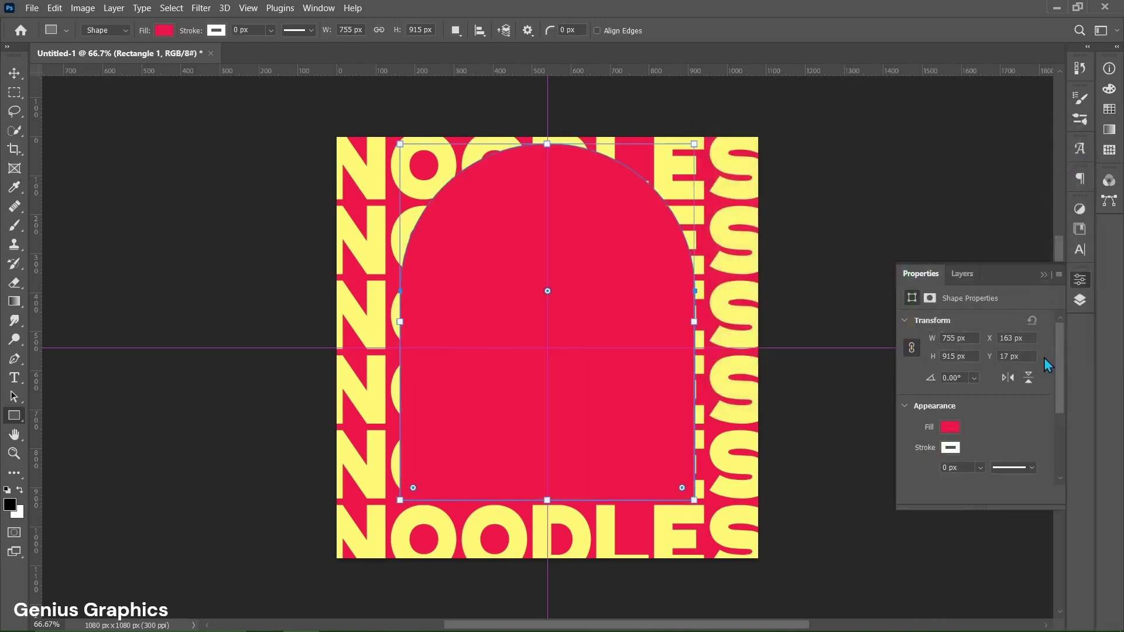
- Remove the arch's stroke, leaving it a solid red shape
{"action": "left_click", "coordinate": [949, 448]}
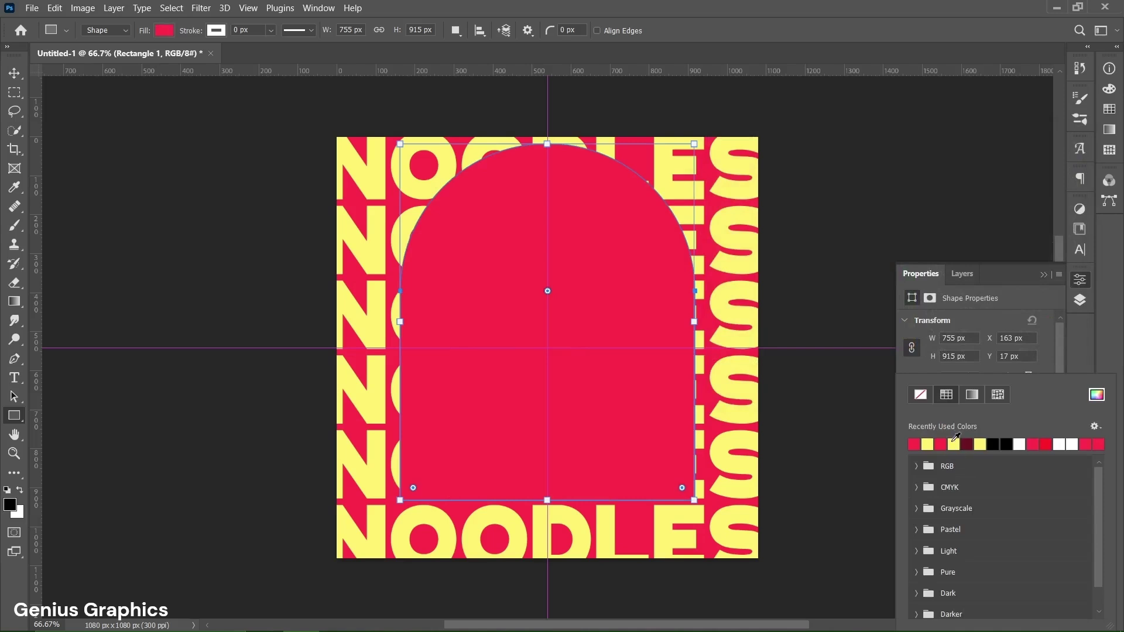
{"action": "left_click", "coordinate": [922, 397]}
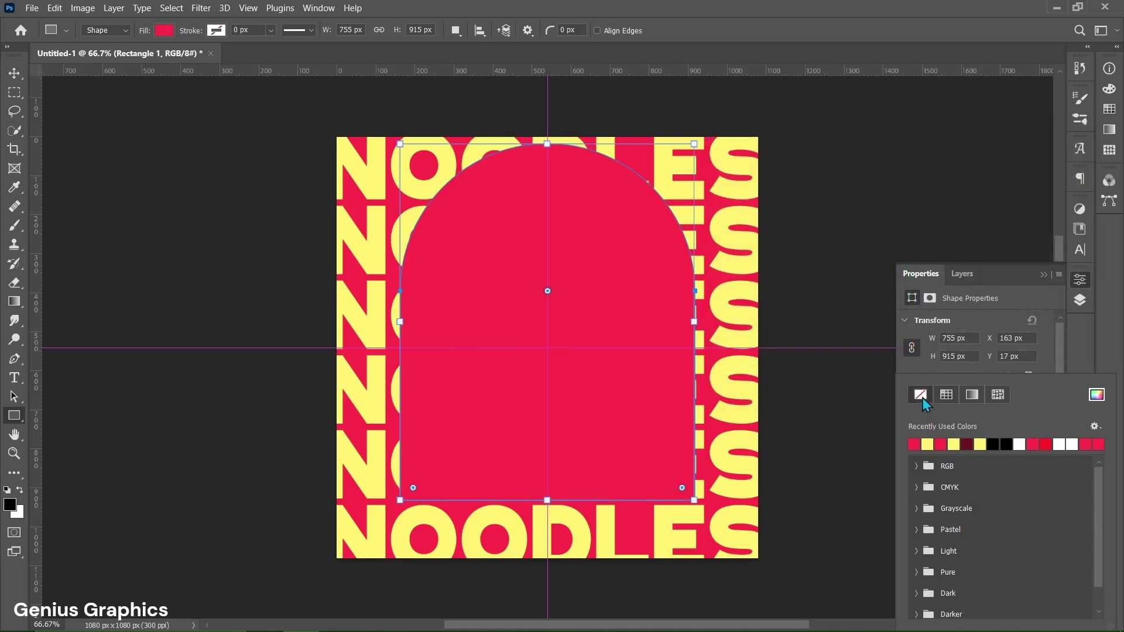
{"action": "left_click", "coordinate": [1049, 359]}
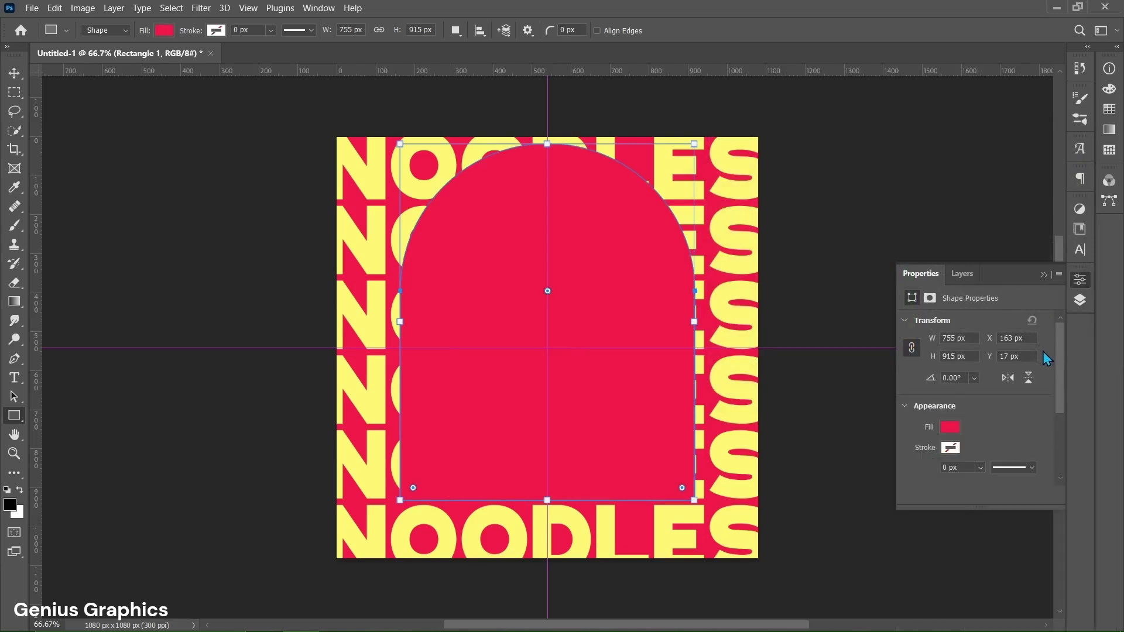
{"action": "left_click", "coordinate": [963, 273]}
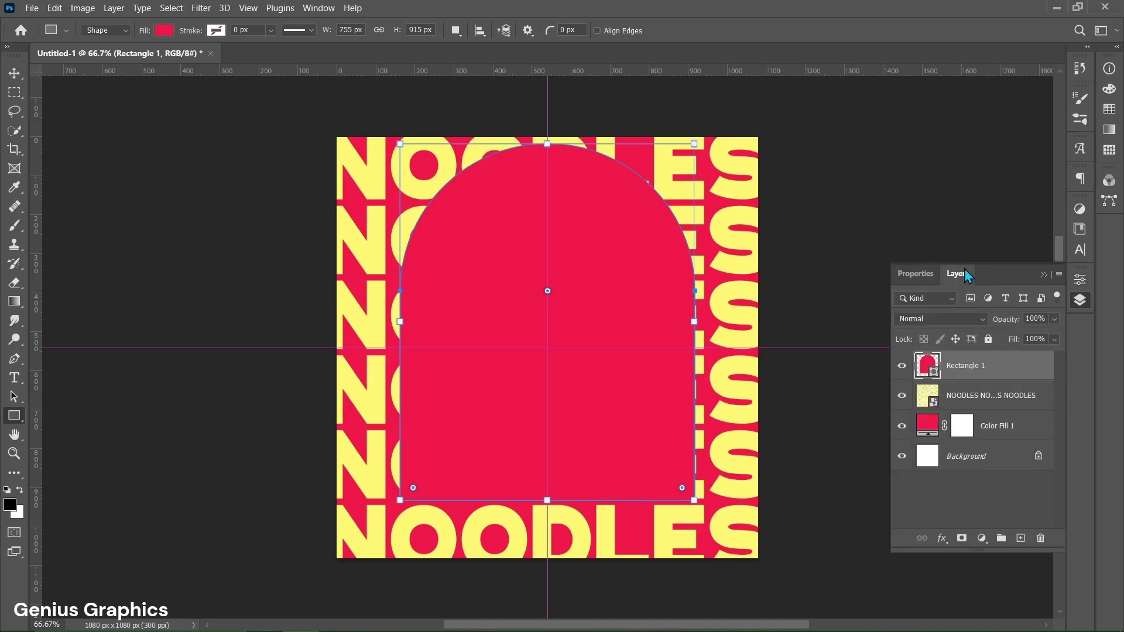
{"action": "left_click", "coordinate": [14, 73]}
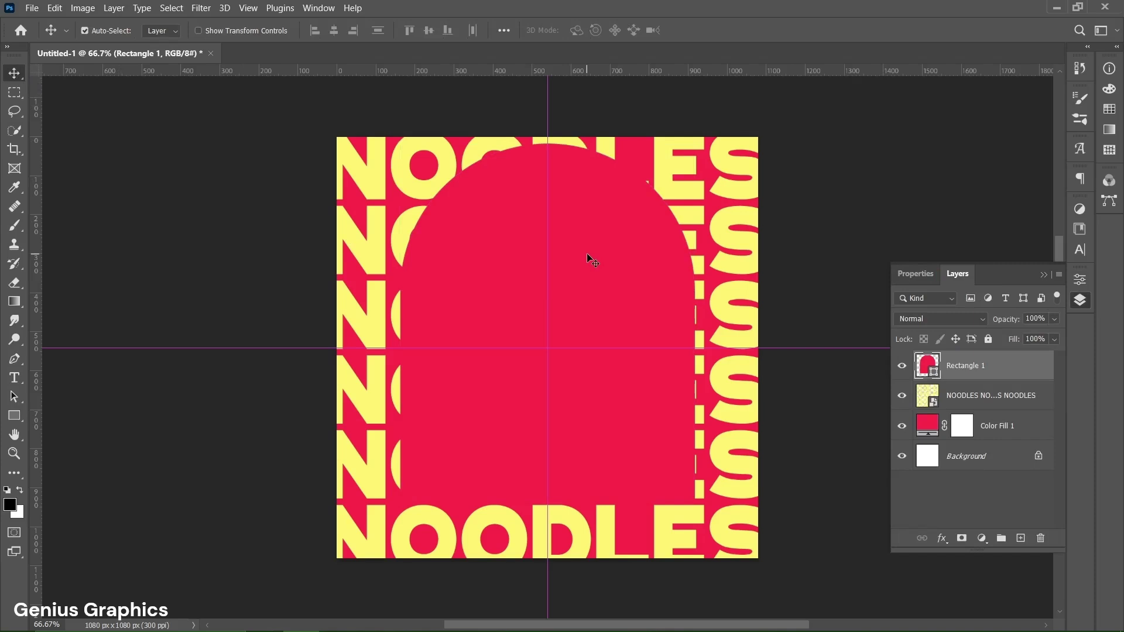
- Drag the red arch down so its base sits on the canvas bottom, then reselect Rectangle 1
{"action": "key", "text": "ctrl+t"}
{"action": "left_click_drag", "start_coordinate": [590, 229], "coordinate": [589, 283]}
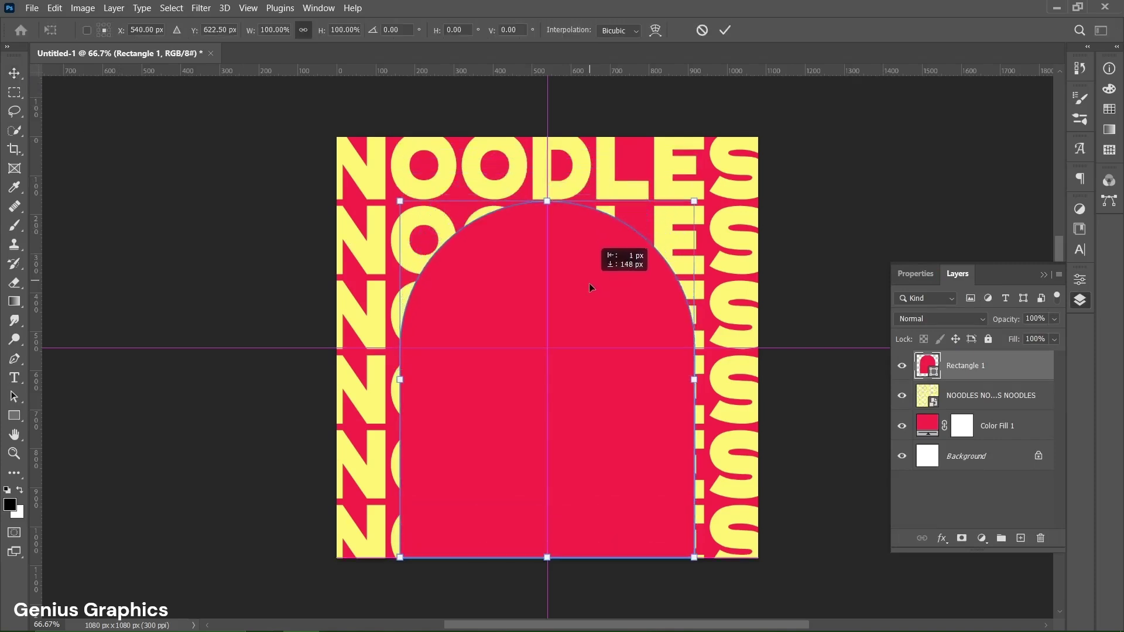
{"action": "left_click", "coordinate": [726, 34]}
{"action": "left_click", "coordinate": [583, 174]}
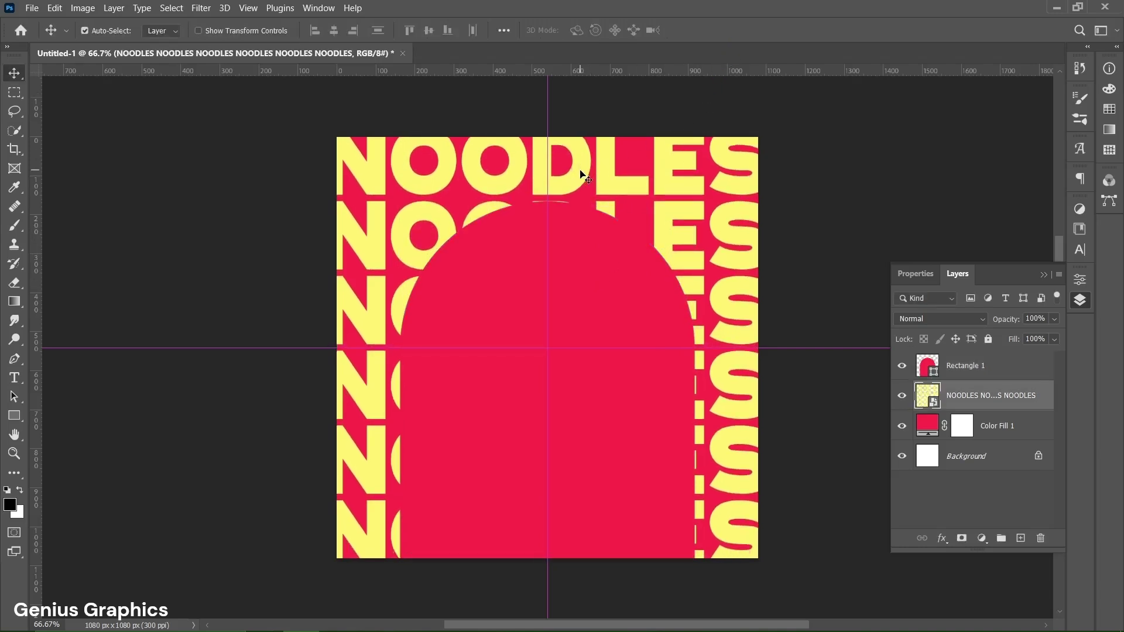
{"action": "left_click", "coordinate": [963, 372]}
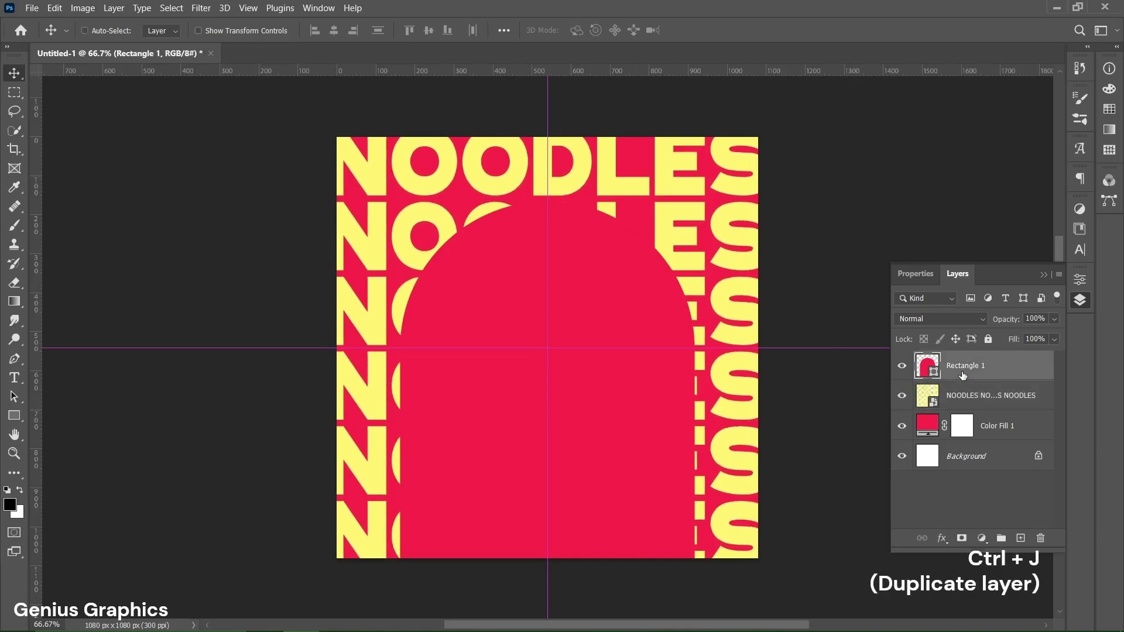
- Duplicate the arch layer and remove the copy's fill
{"action": "key", "text": "ctrl+j"}
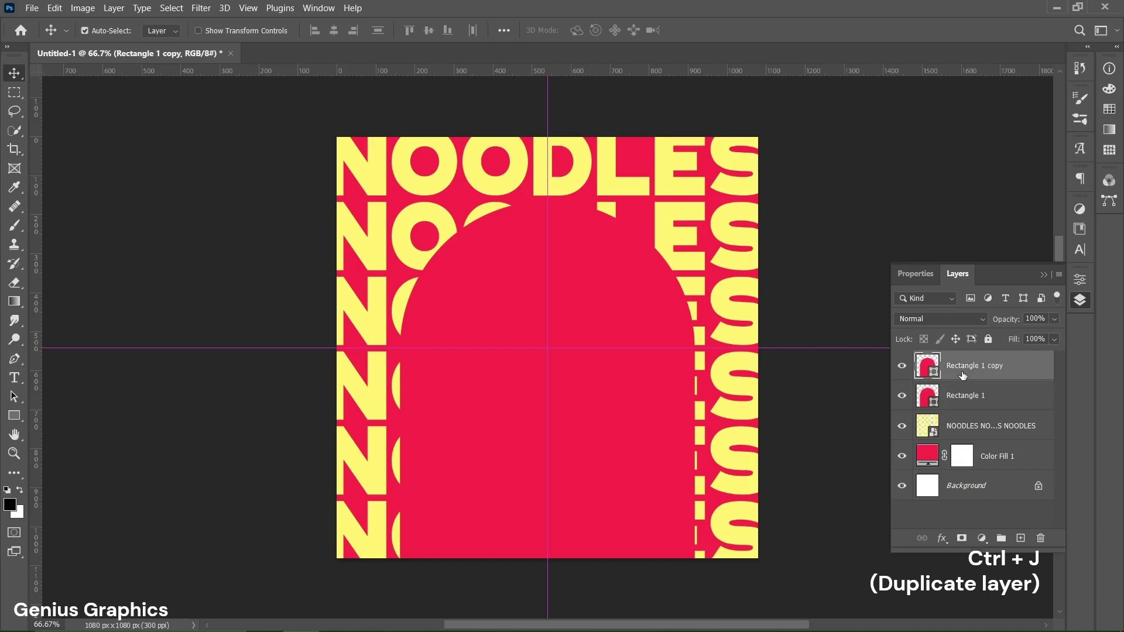
{"action": "left_click", "coordinate": [922, 275]}
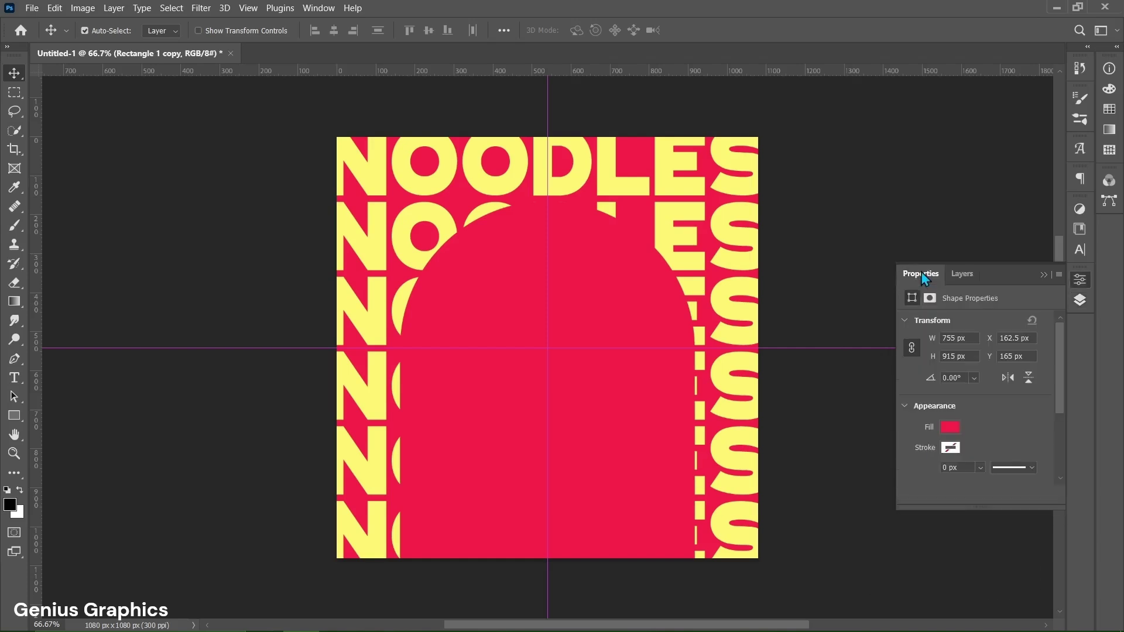
{"action": "left_click", "coordinate": [950, 428]}
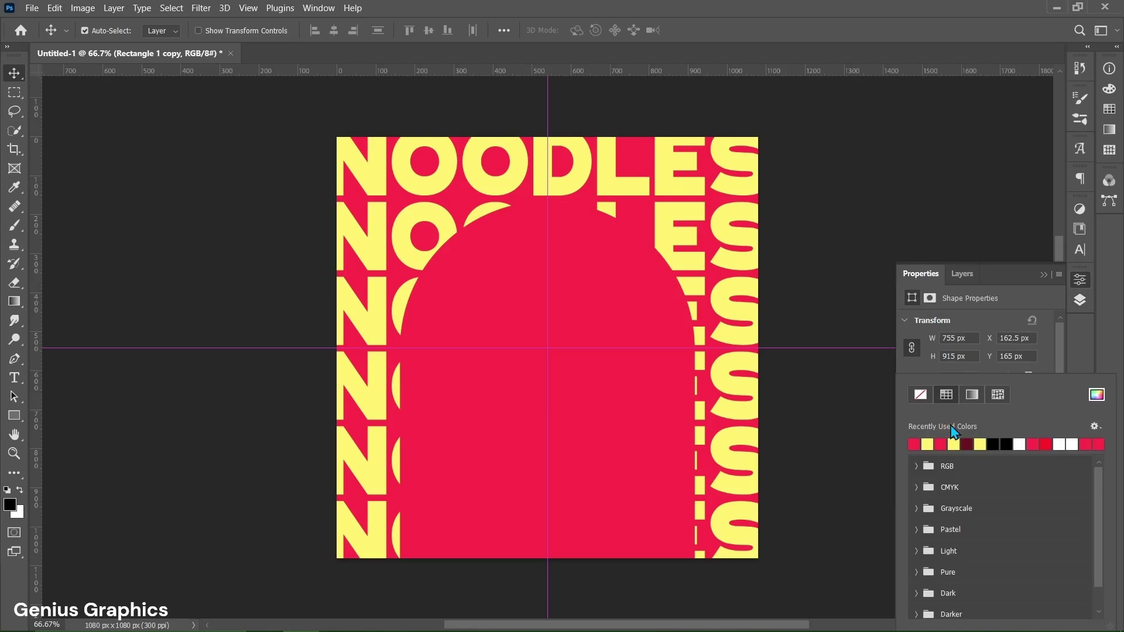
{"action": "left_click", "coordinate": [921, 396]}
{"action": "left_click", "coordinate": [1053, 358]}
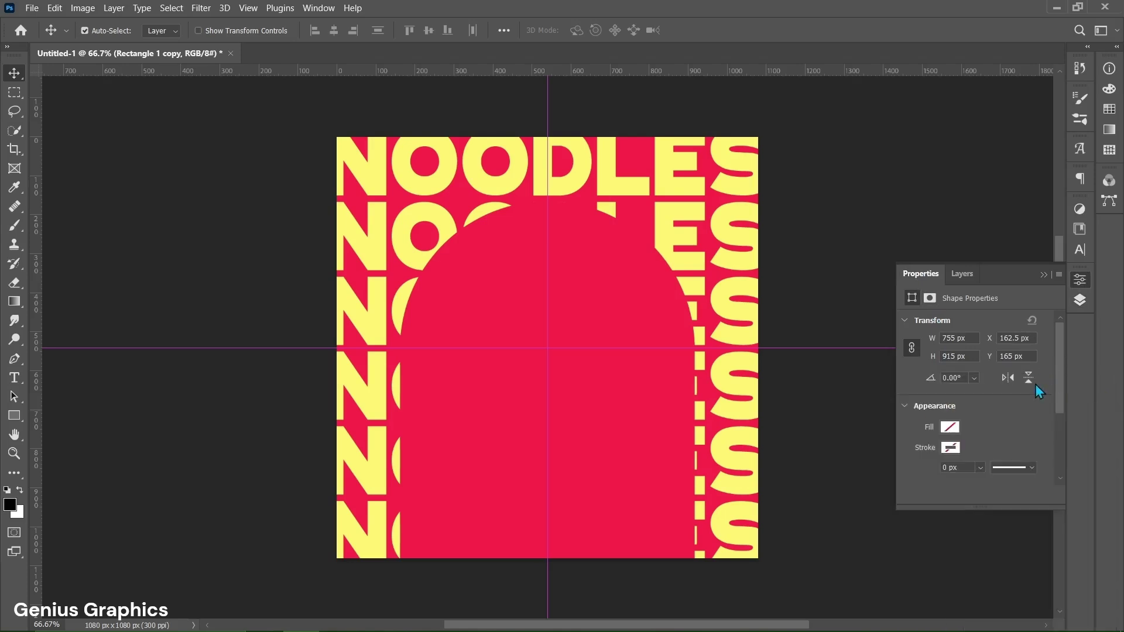
- Give the arch copy a 3 px stroke in the text's yellow #fff270
{"action": "left_click", "coordinate": [951, 448]}
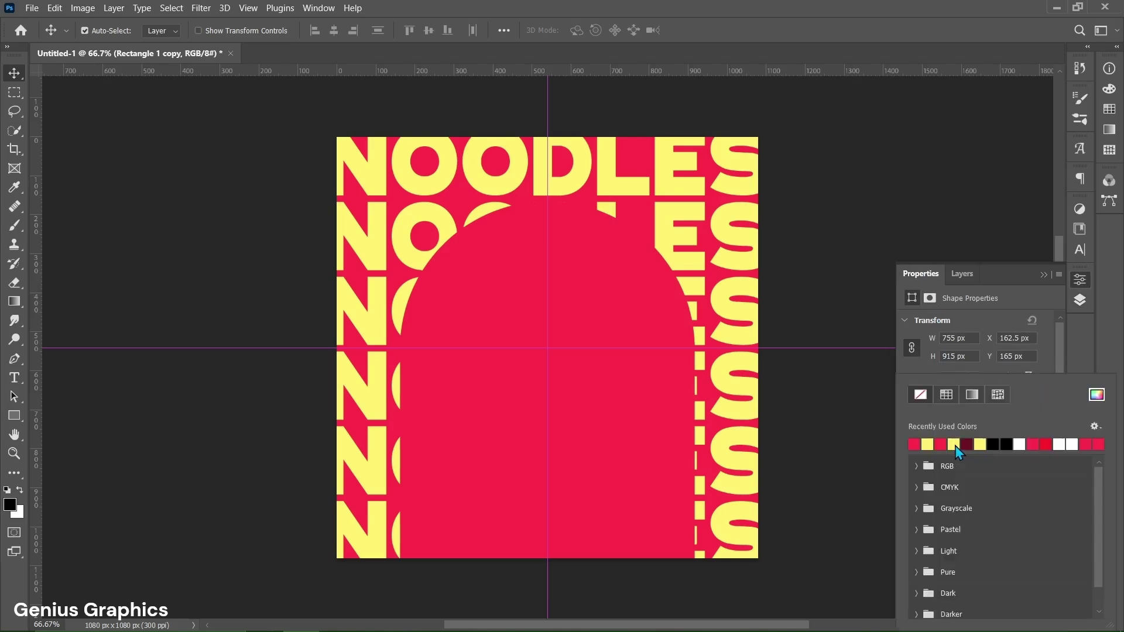
{"action": "left_click", "coordinate": [1088, 400]}
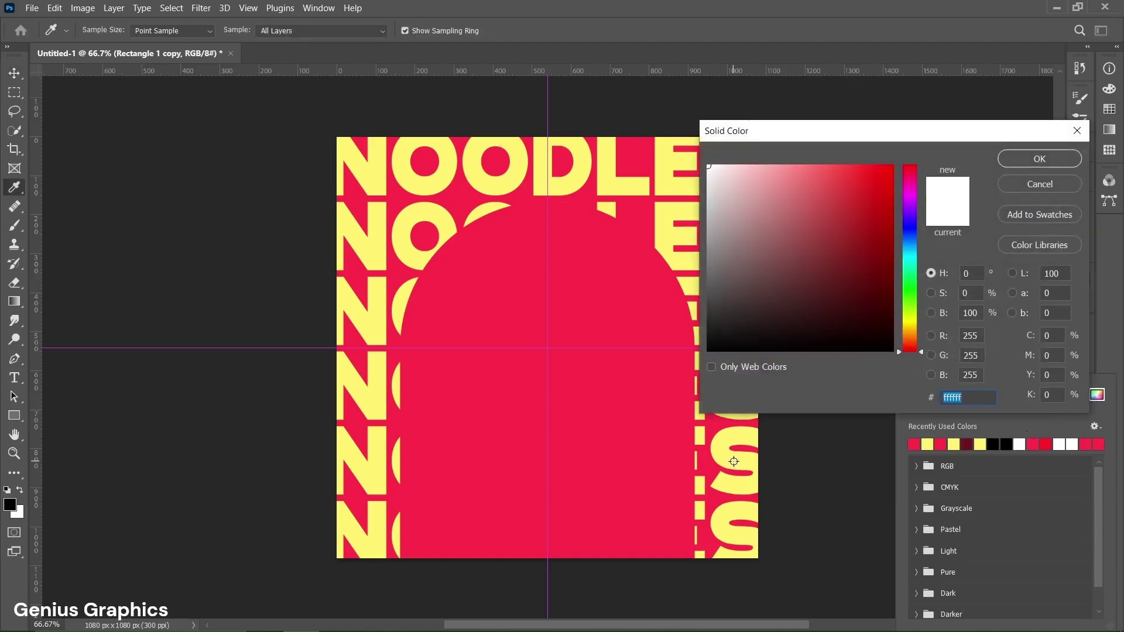
{"action": "left_click", "coordinate": [733, 462]}
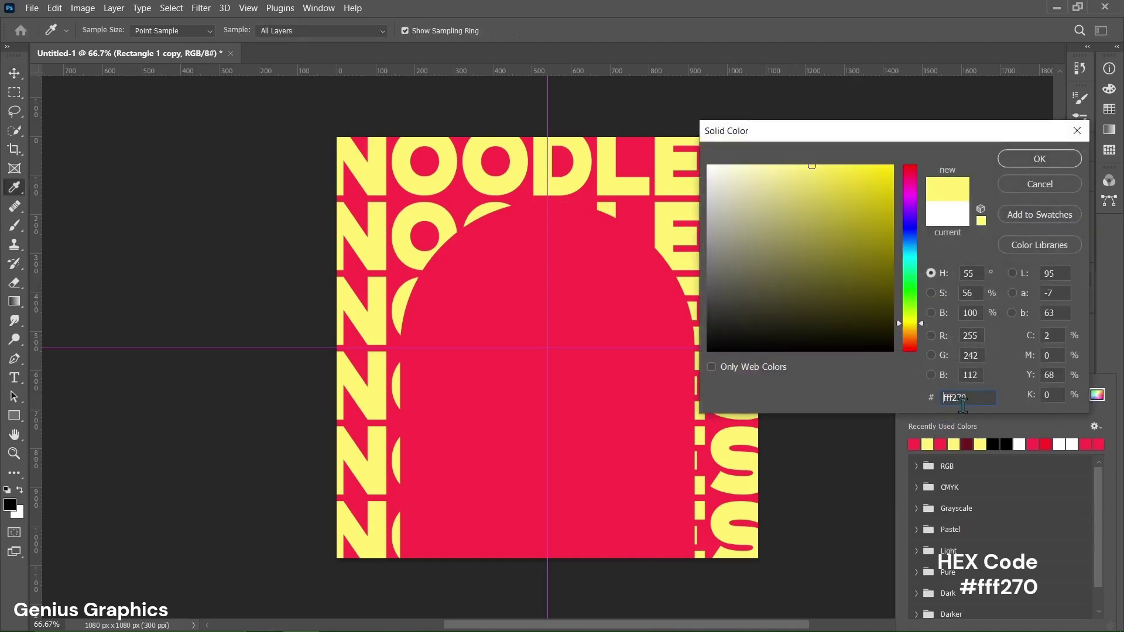
{"action": "left_click", "coordinate": [1046, 162]}
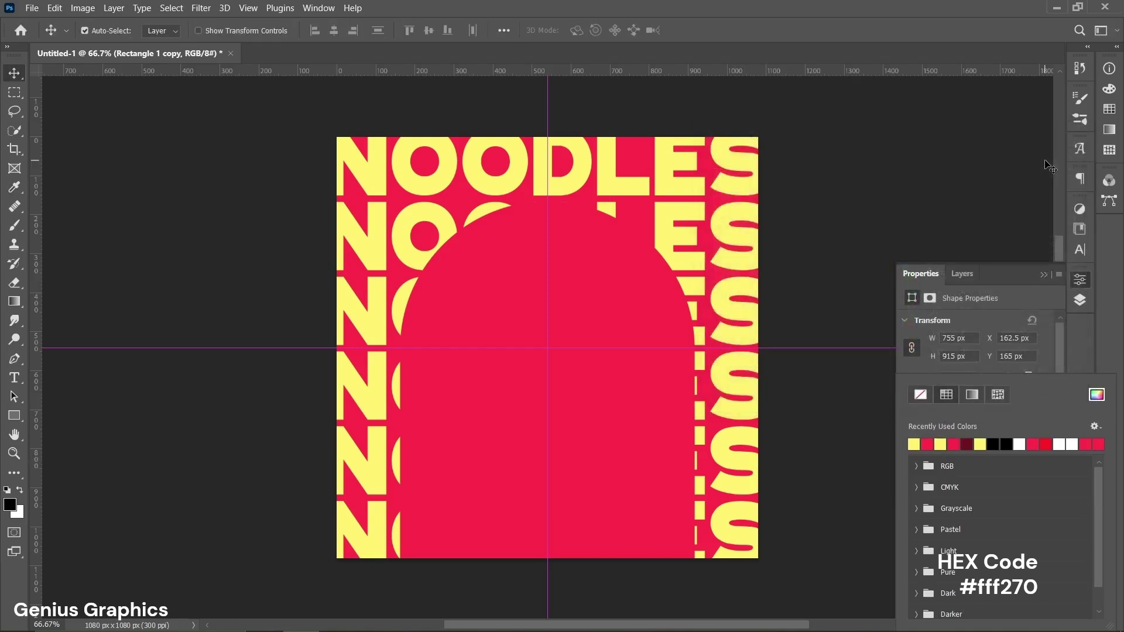
{"action": "left_click", "coordinate": [1043, 364]}
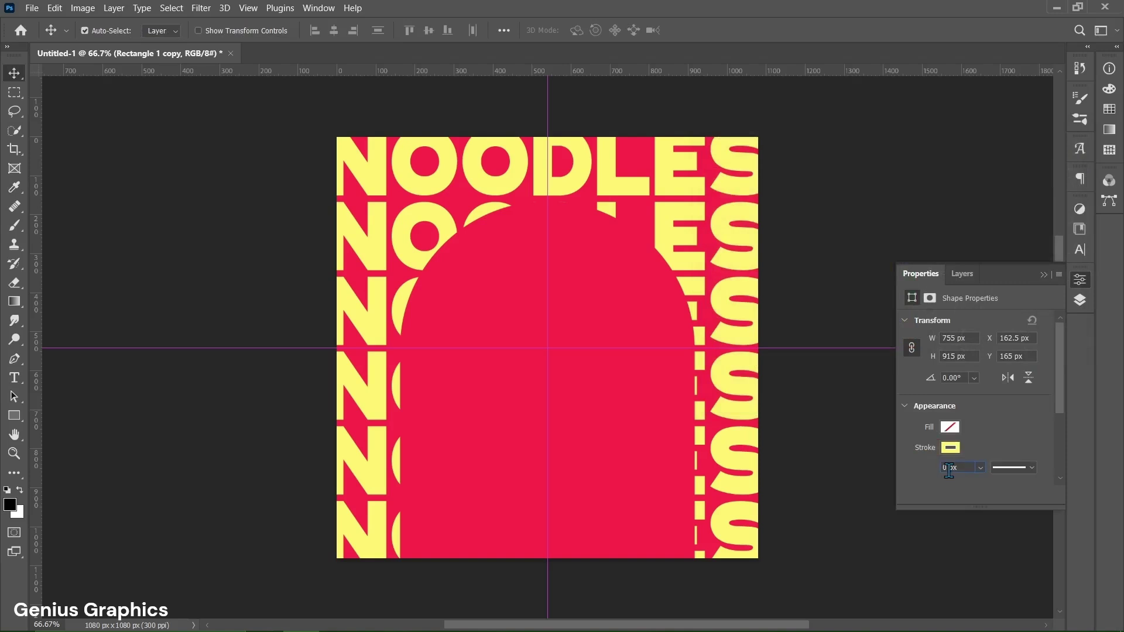
{"action": "type", "text": "3"}
{"action": "left_click", "coordinate": [974, 275]}
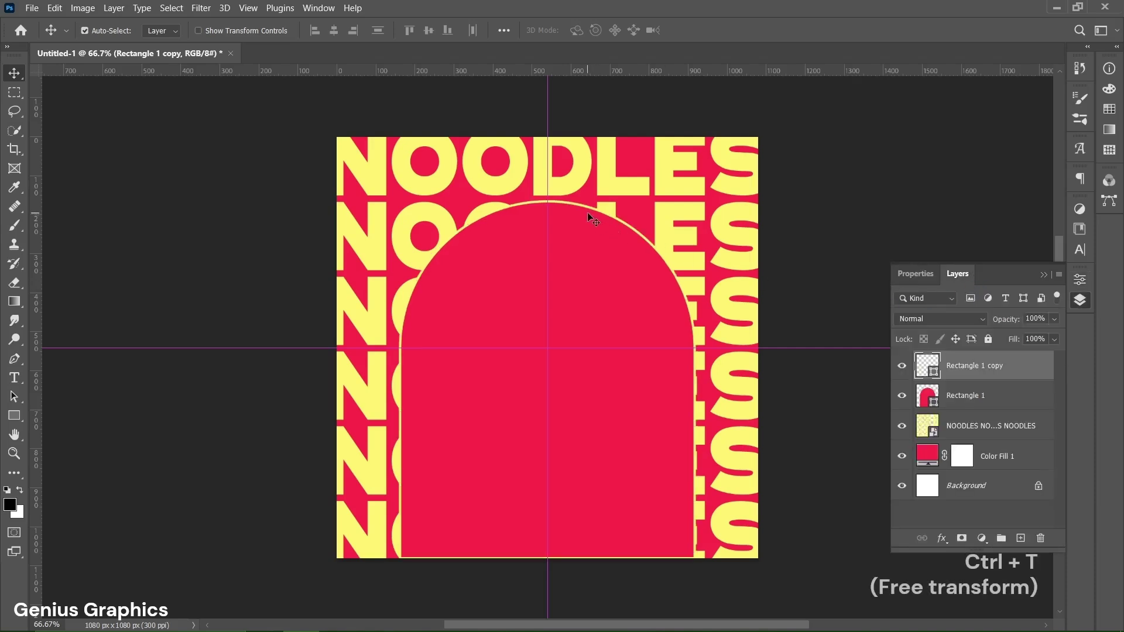
- Scale the duplicate arch to about 95% and extend its bottom to the canvas edge
{"action": "key", "text": "ctrl+t"}
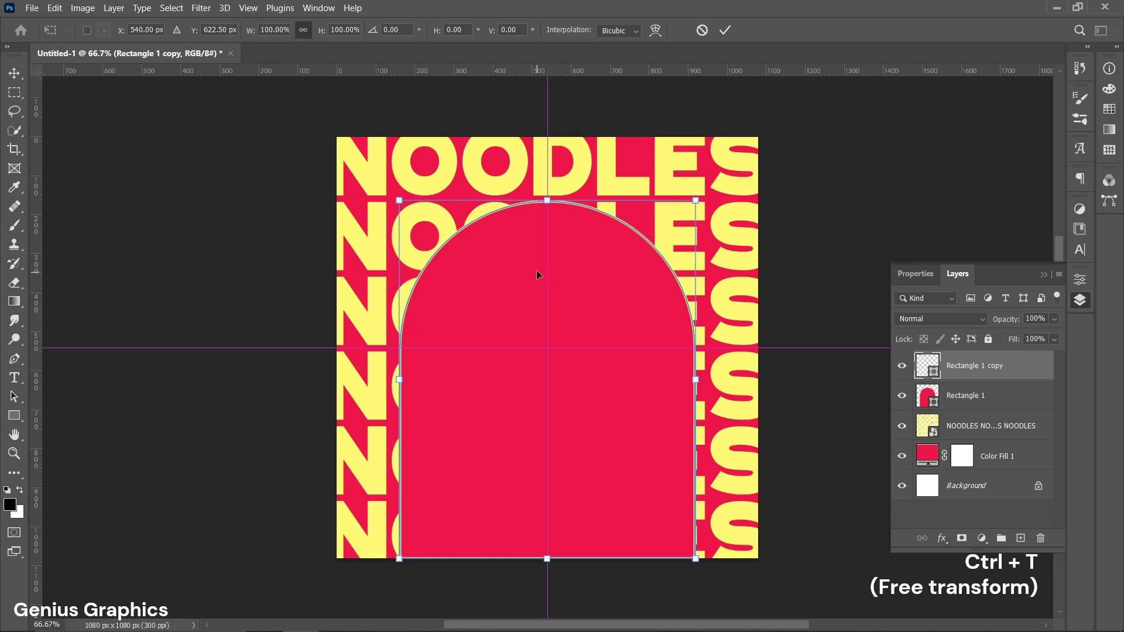
{"action": "scroll", "coordinate": [547, 345], "scroll_direction": "up", "scroll_amount": 1}
{"action": "scroll", "coordinate": [547, 345], "scroll_direction": "up", "scroll_amount": 1}
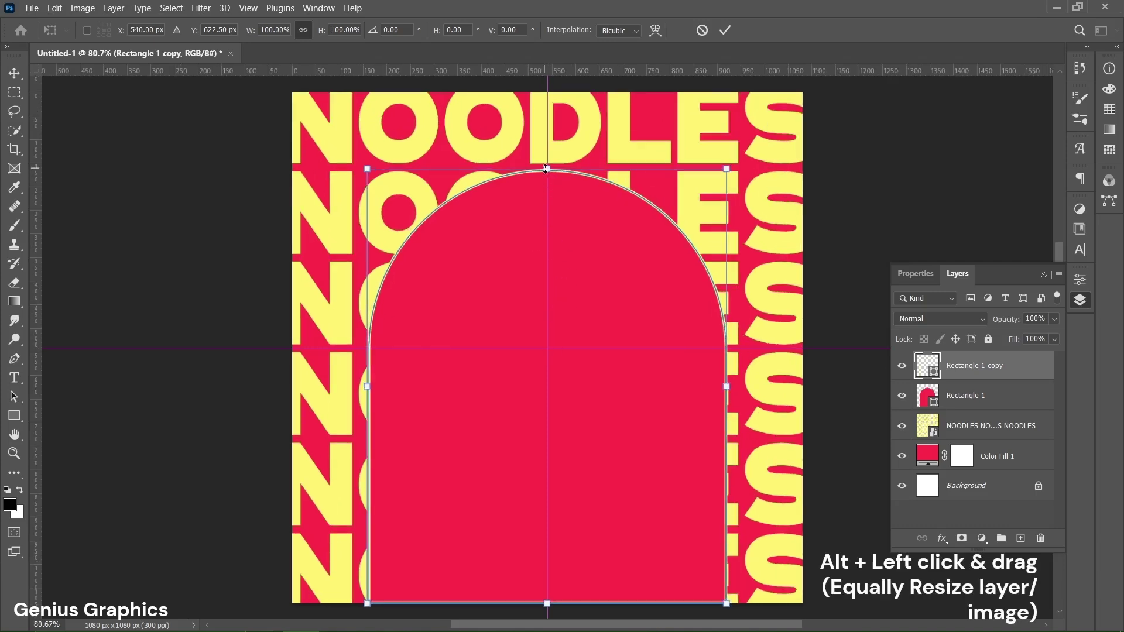
{"action": "left_click_drag", "start_coordinate": [546, 169], "coordinate": [547, 179]}
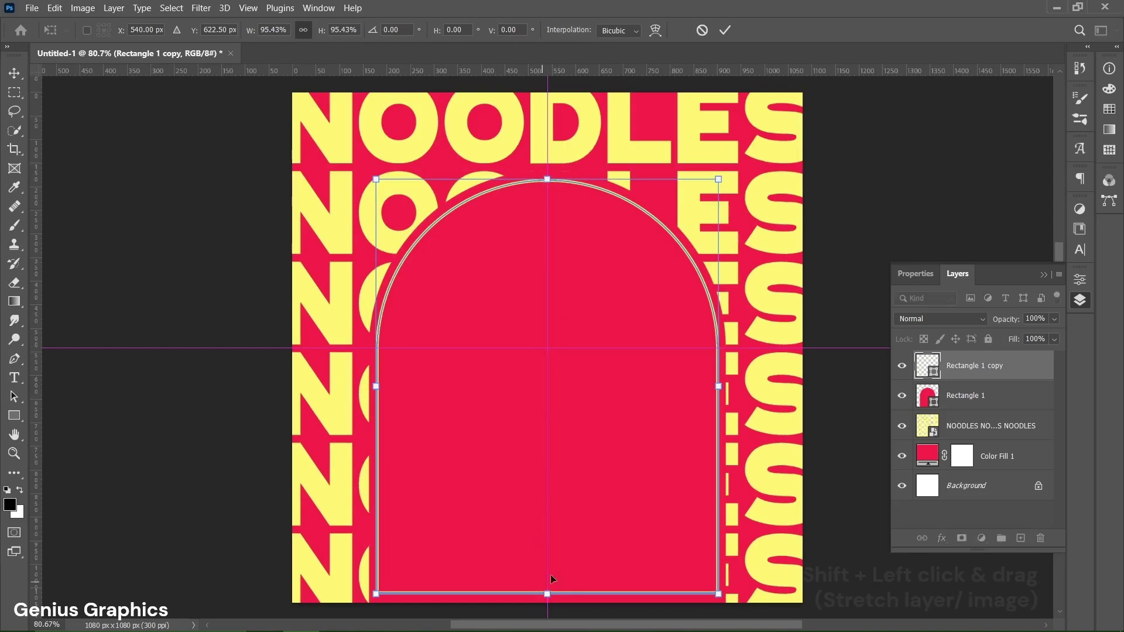
{"action": "scroll", "coordinate": [553, 589], "scroll_direction": "down", "scroll_amount": 1}
{"action": "left_click_drag", "start_coordinate": [548, 584], "coordinate": [548, 603]}
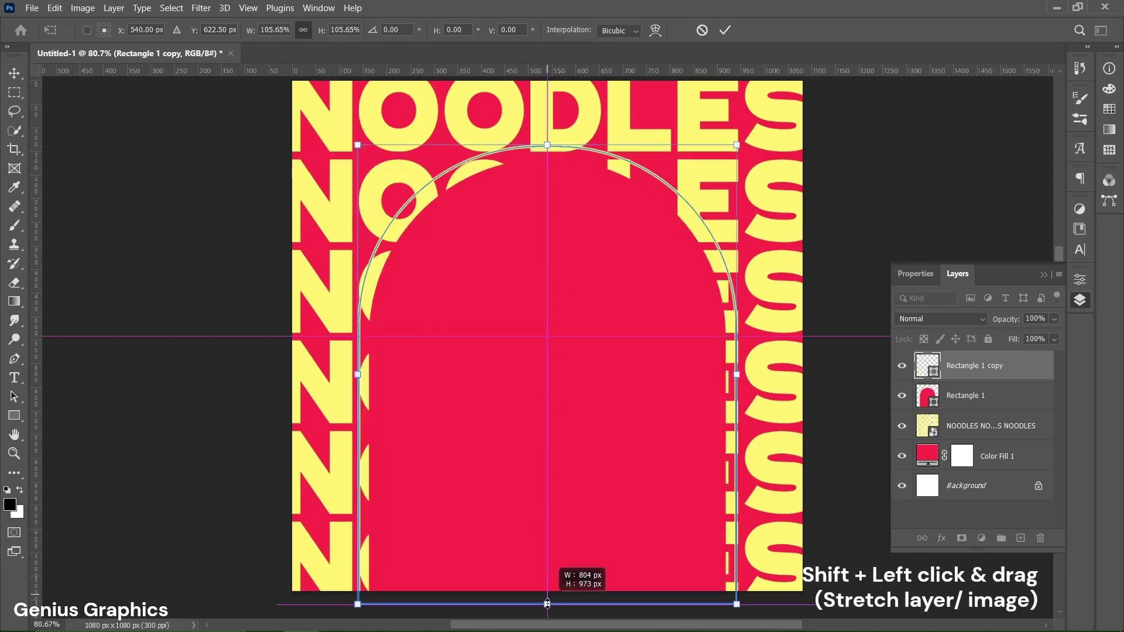
{"action": "key", "text": "ctrl+z"}
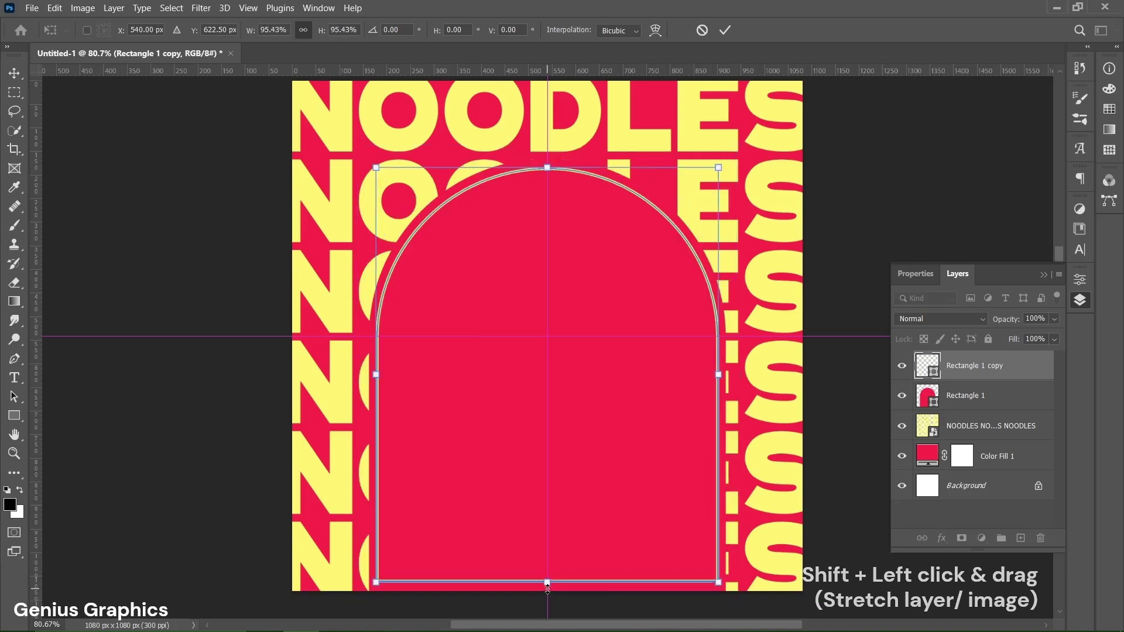
{"action": "left_click_drag", "start_coordinate": [547, 584], "coordinate": [547, 603]}
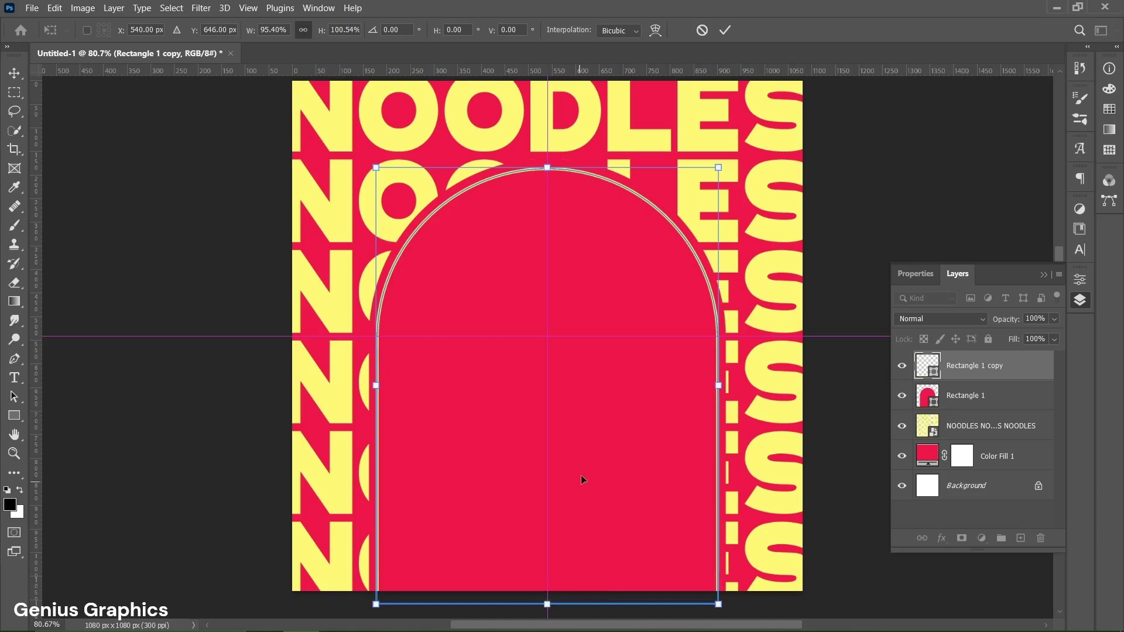
{"action": "left_click", "coordinate": [729, 31]}
{"action": "scroll", "coordinate": [545, 345], "scroll_direction": "down", "scroll_amount": 1}
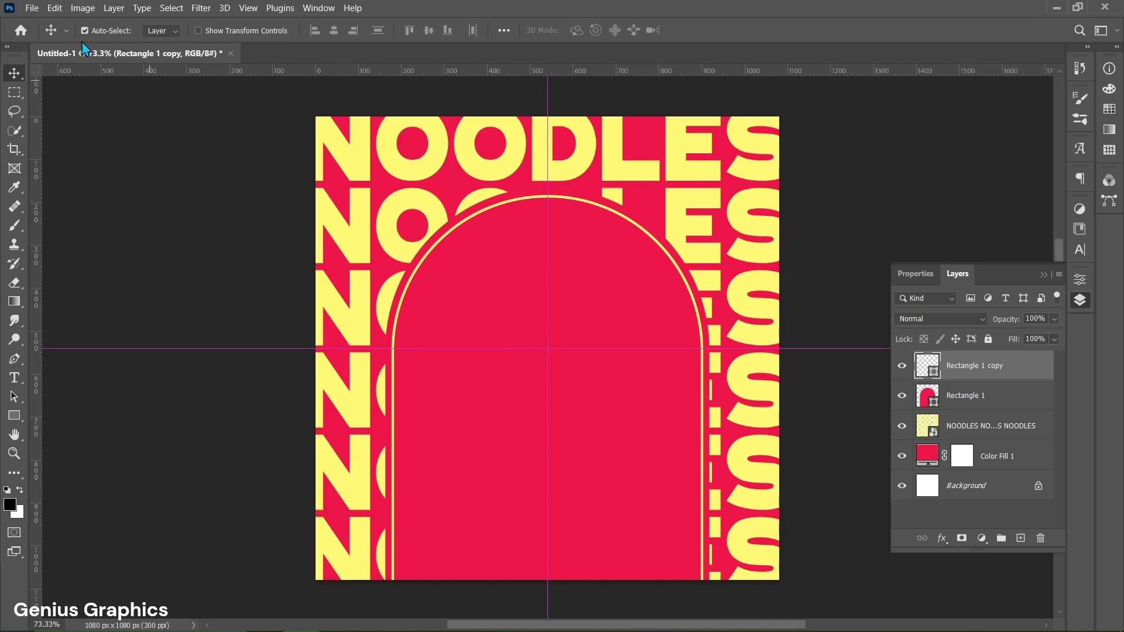
- Place the NOODLES bowl image embedded and scale it to about 65% inside the arch top
{"action": "left_click", "coordinate": [31, 9]}
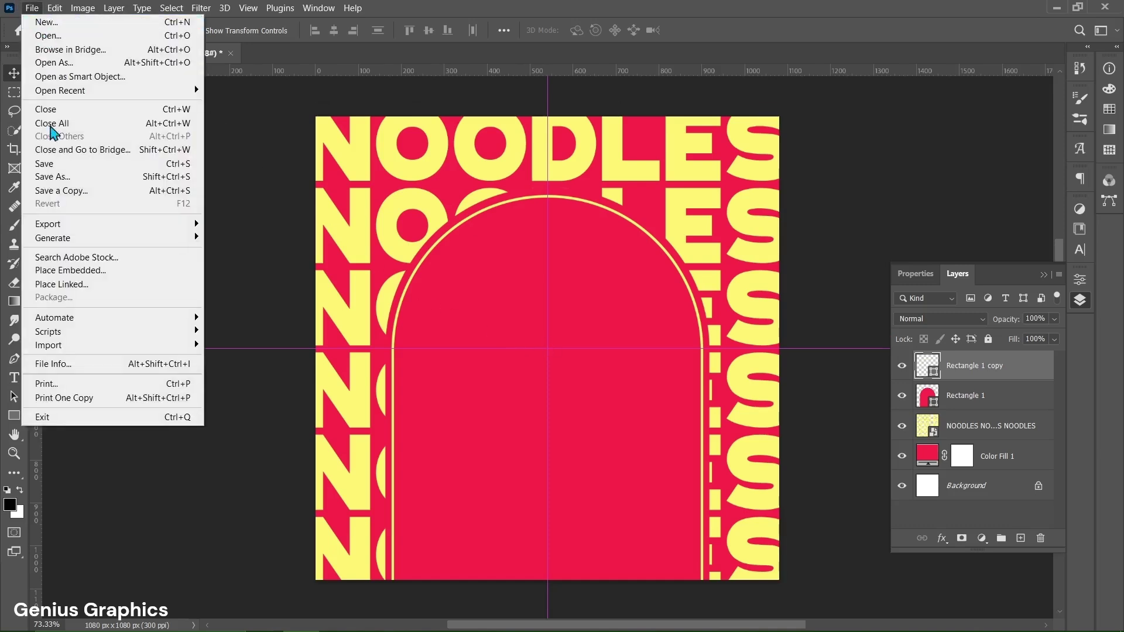
{"action": "left_click", "coordinate": [49, 274]}
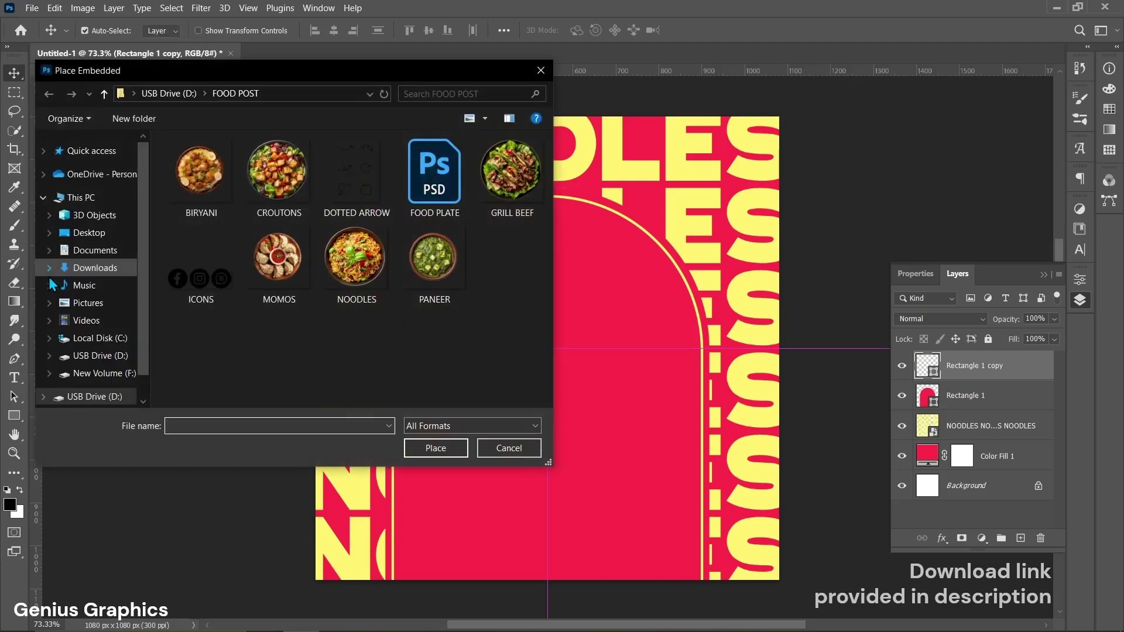
{"action": "left_click", "coordinate": [353, 269]}
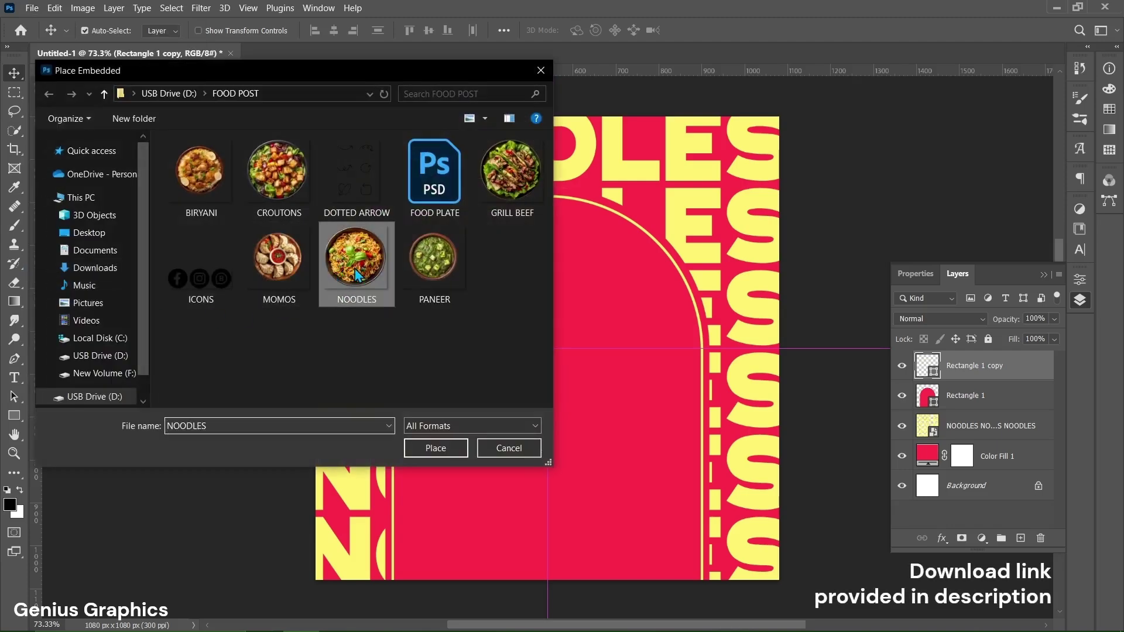
{"action": "left_click", "coordinate": [434, 448]}
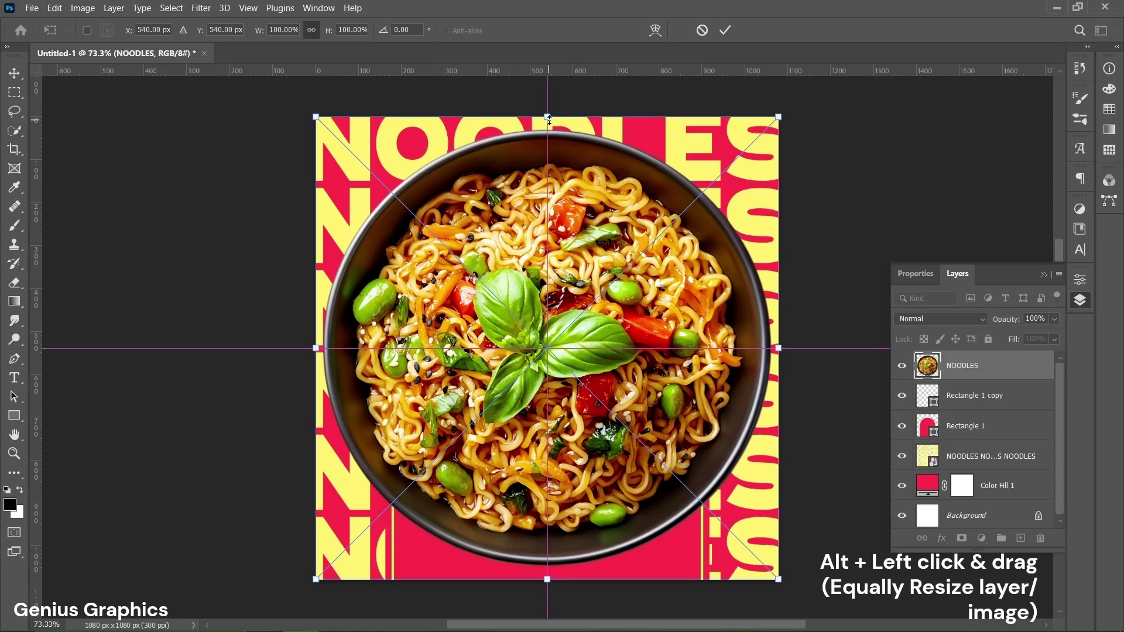
{"action": "left_click_drag", "start_coordinate": [548, 120], "coordinate": [549, 200]}
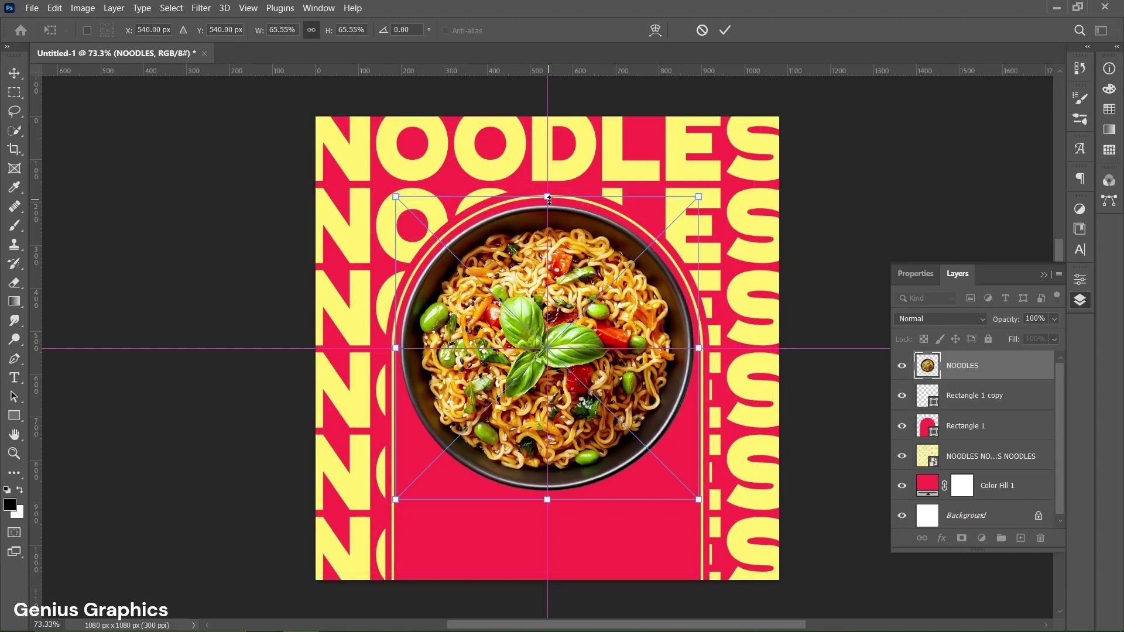
{"action": "left_click", "coordinate": [723, 30]}
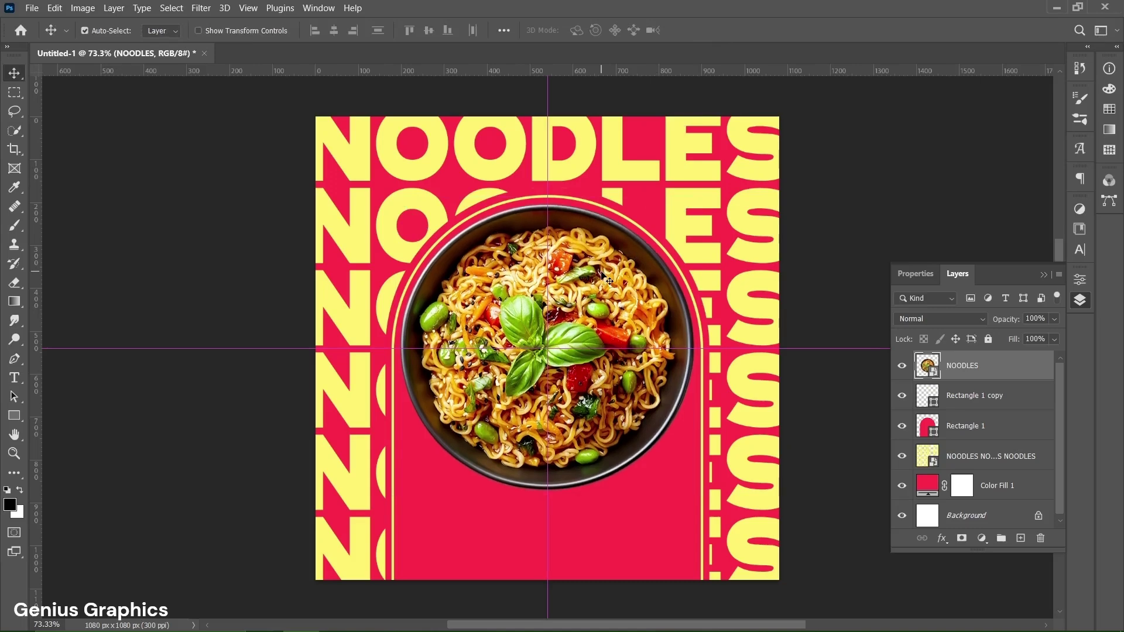
- Apply a Drop Shadow with default settings to the bowl layer
{"action": "left_click", "coordinate": [942, 539]}
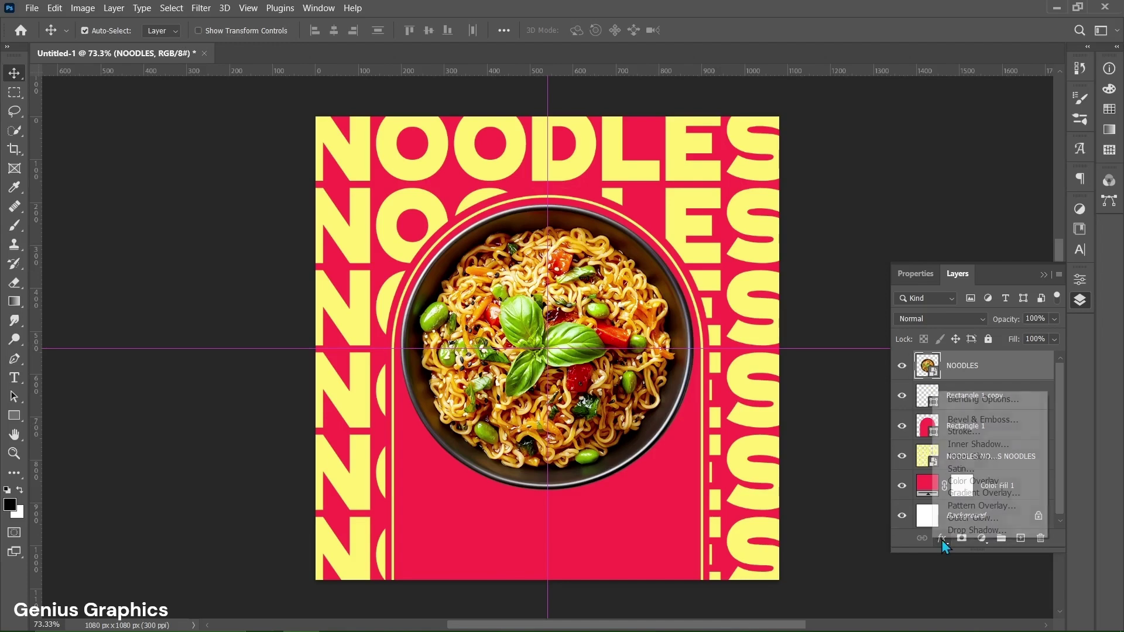
{"action": "left_click", "coordinate": [968, 531]}
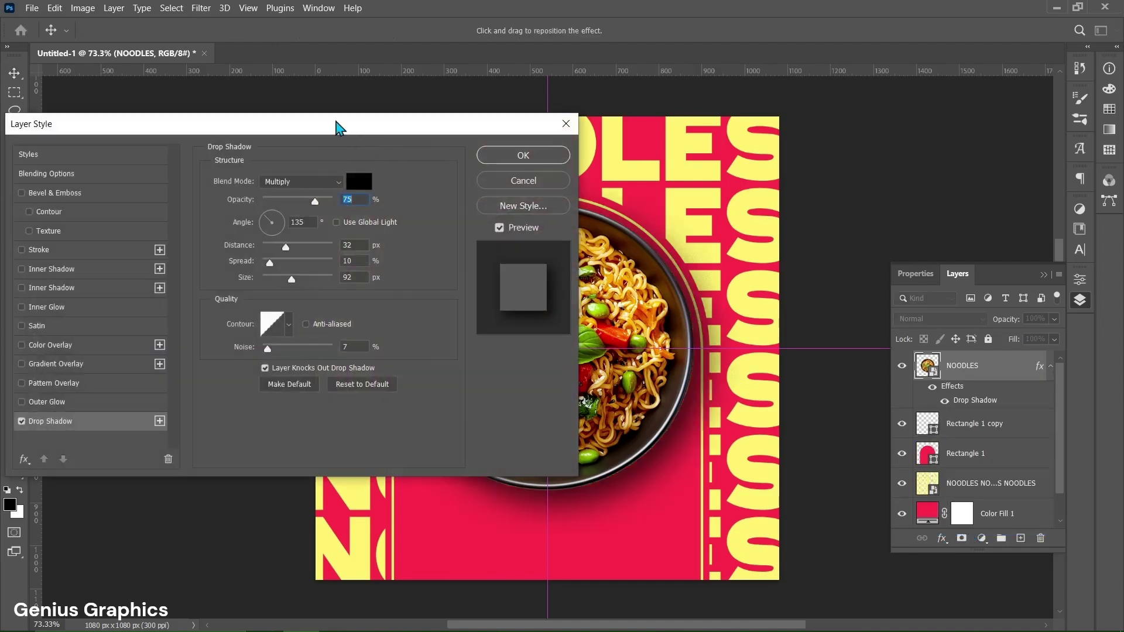
{"action": "left_click_drag", "start_coordinate": [340, 128], "coordinate": [184, 123]}
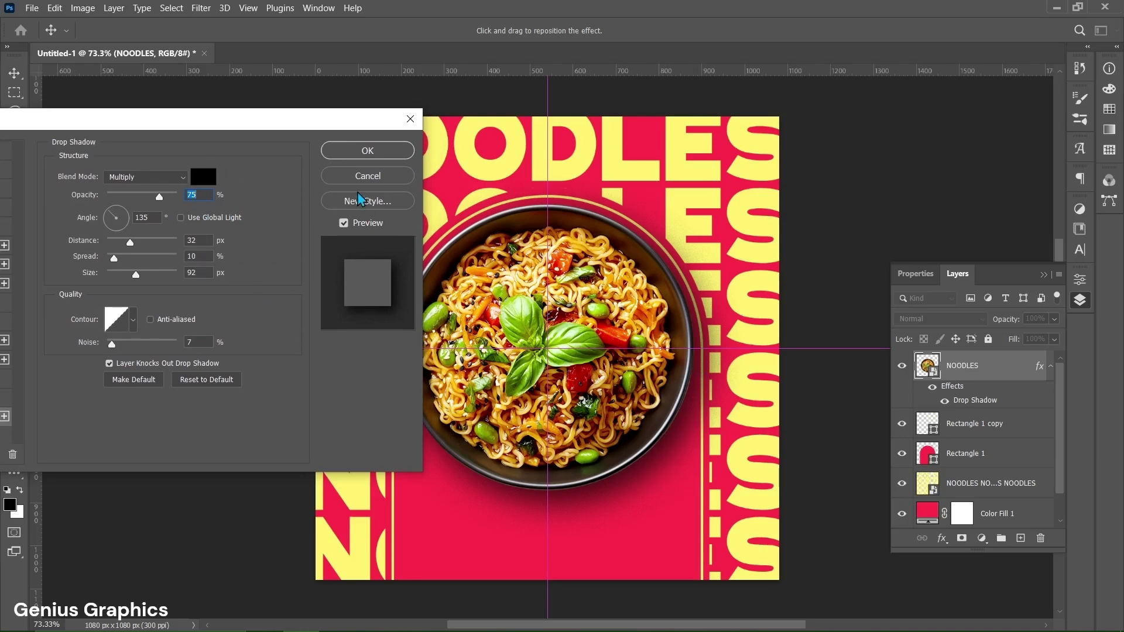
{"action": "left_click", "coordinate": [357, 154]}
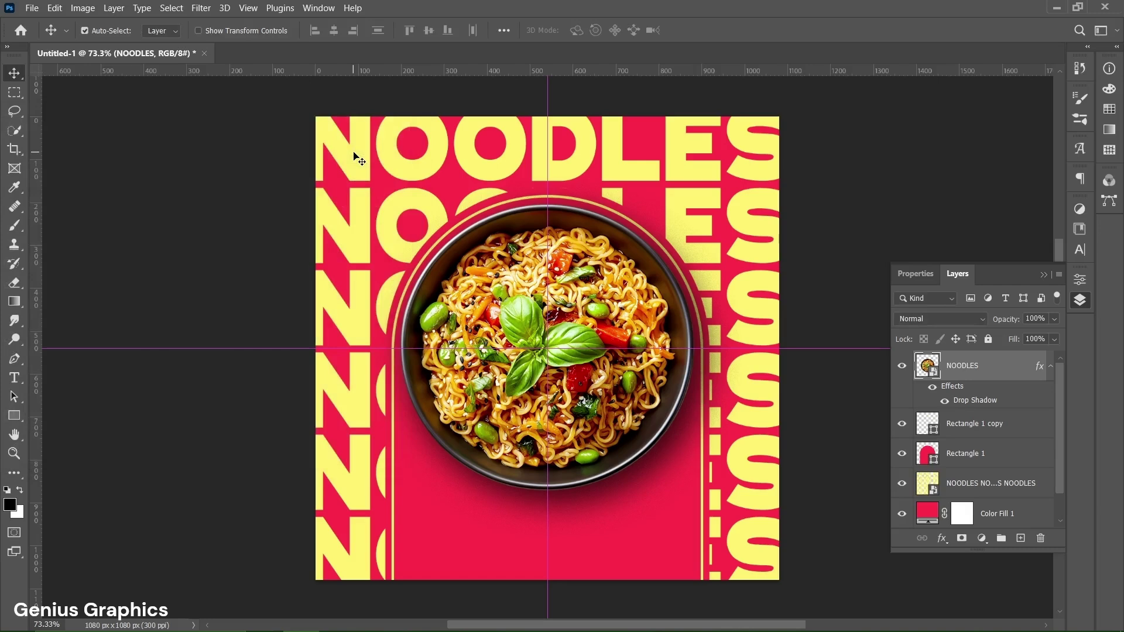
- Create a 250 px-wide rectangle with all four corner radii linked at 50 px over the bowl
{"action": "left_click", "coordinate": [13, 417]}
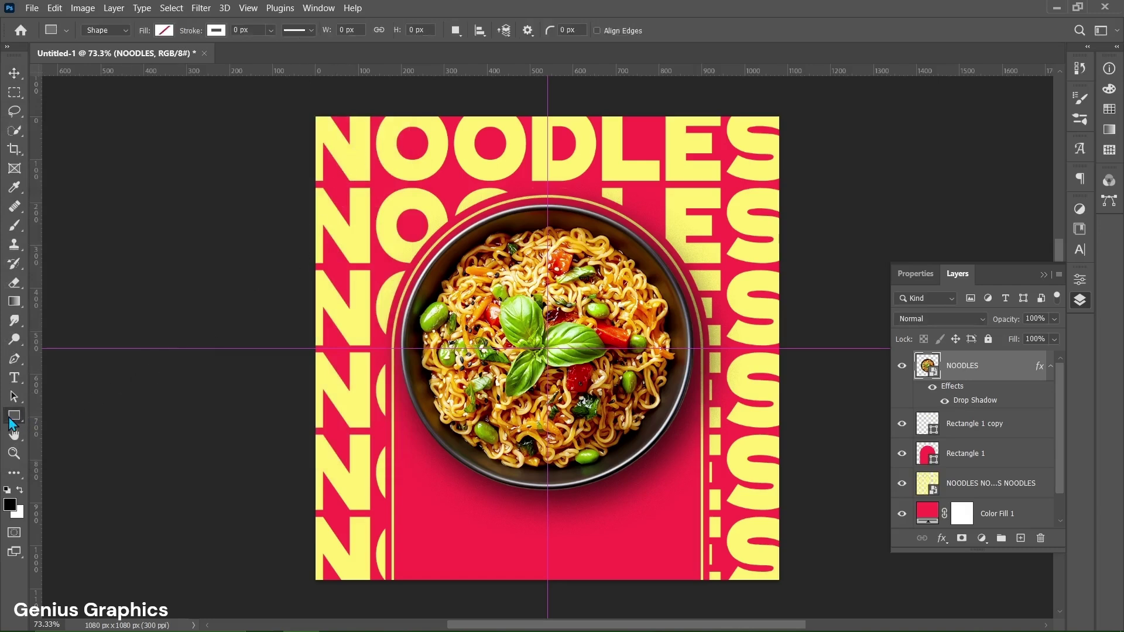
{"action": "left_click", "coordinate": [549, 338]}
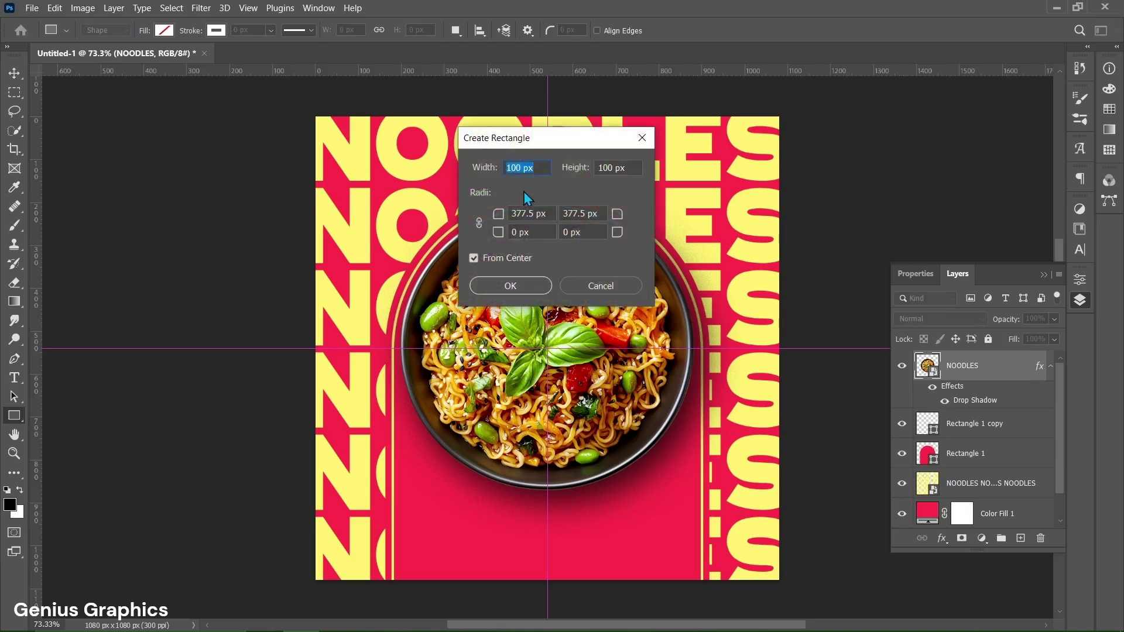
{"action": "left_click_drag", "start_coordinate": [523, 168], "coordinate": [507, 168]}
{"action": "type", "text": "250"}
{"action": "left_click", "coordinate": [479, 223]}
{"action": "left_click_drag", "start_coordinate": [534, 214], "coordinate": [511, 215]}
{"action": "type", "text": "5"}
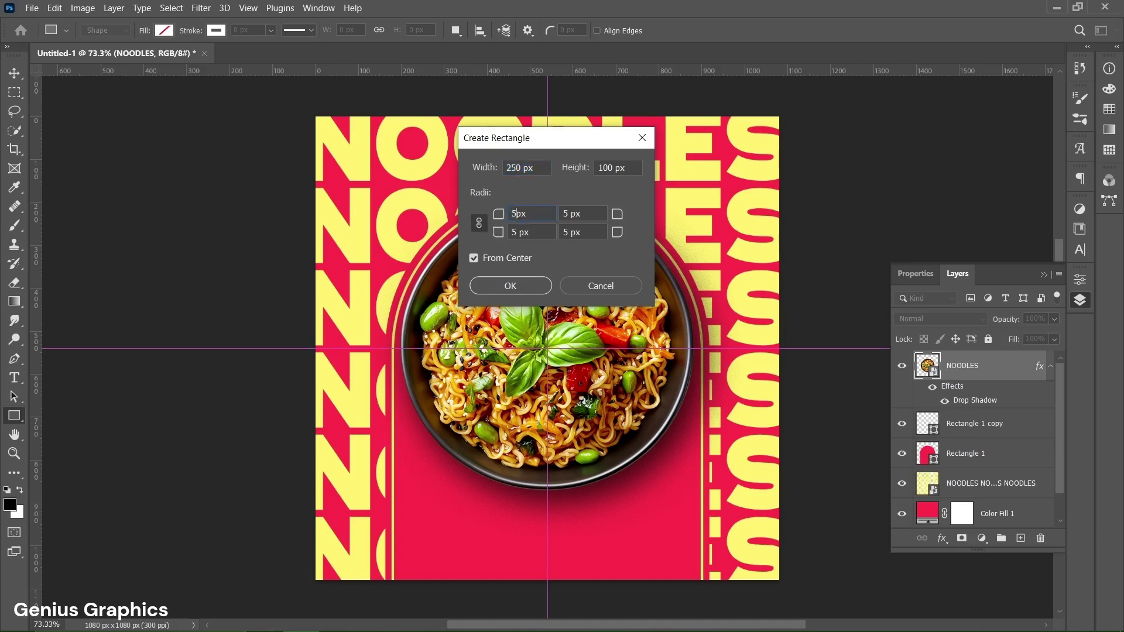
{"action": "type", "text": "0"}
{"action": "left_click", "coordinate": [542, 213]}
{"action": "left_click", "coordinate": [516, 284]}
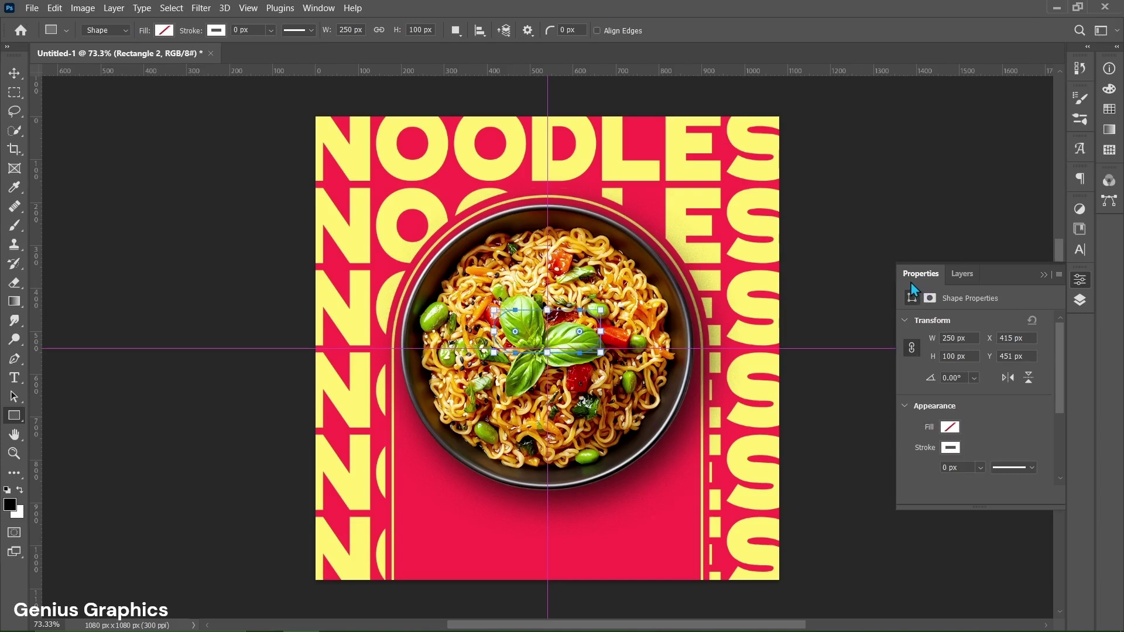
- Fill the rounded rectangle with yellow #fff270 sampled from the NOODLES text
{"action": "left_click", "coordinate": [950, 427]}
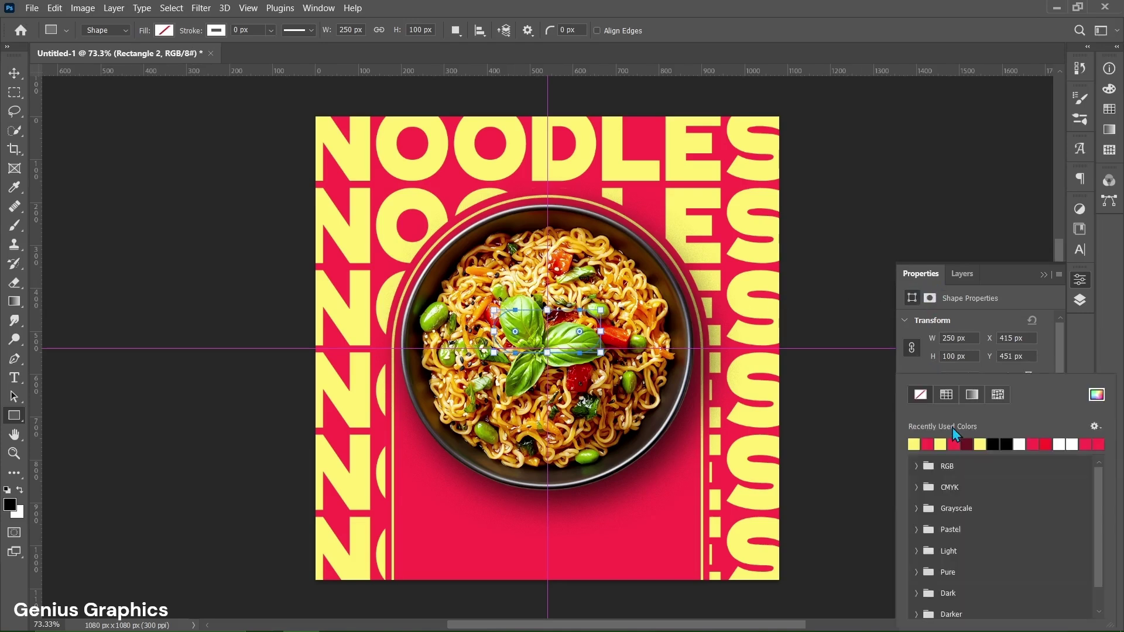
{"action": "left_click", "coordinate": [1097, 394]}
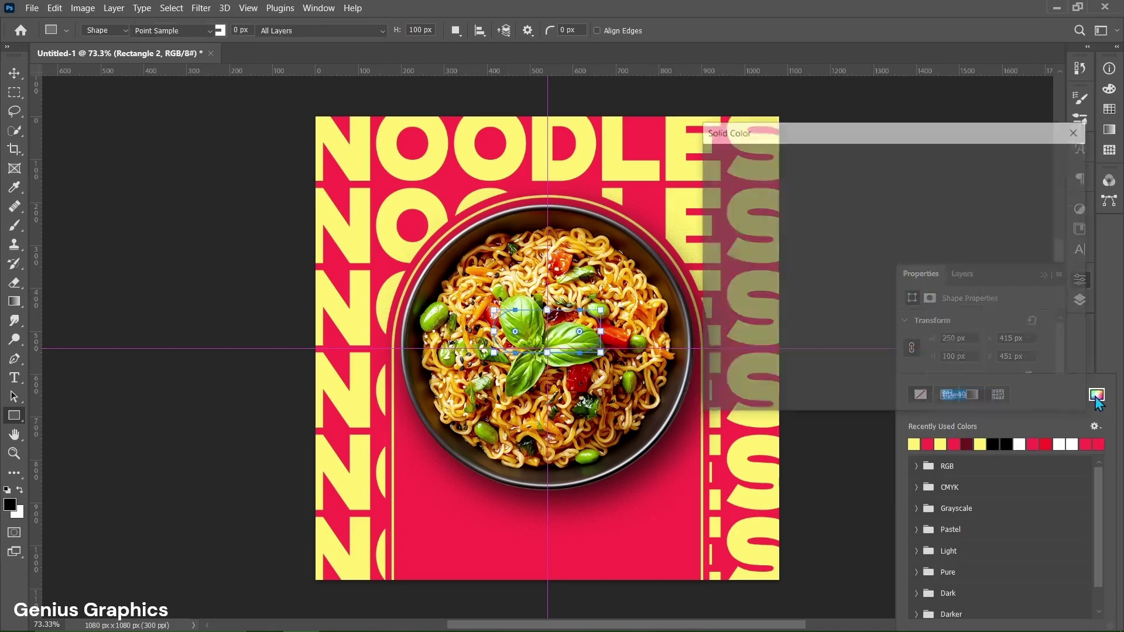
{"action": "left_click", "coordinate": [736, 455]}
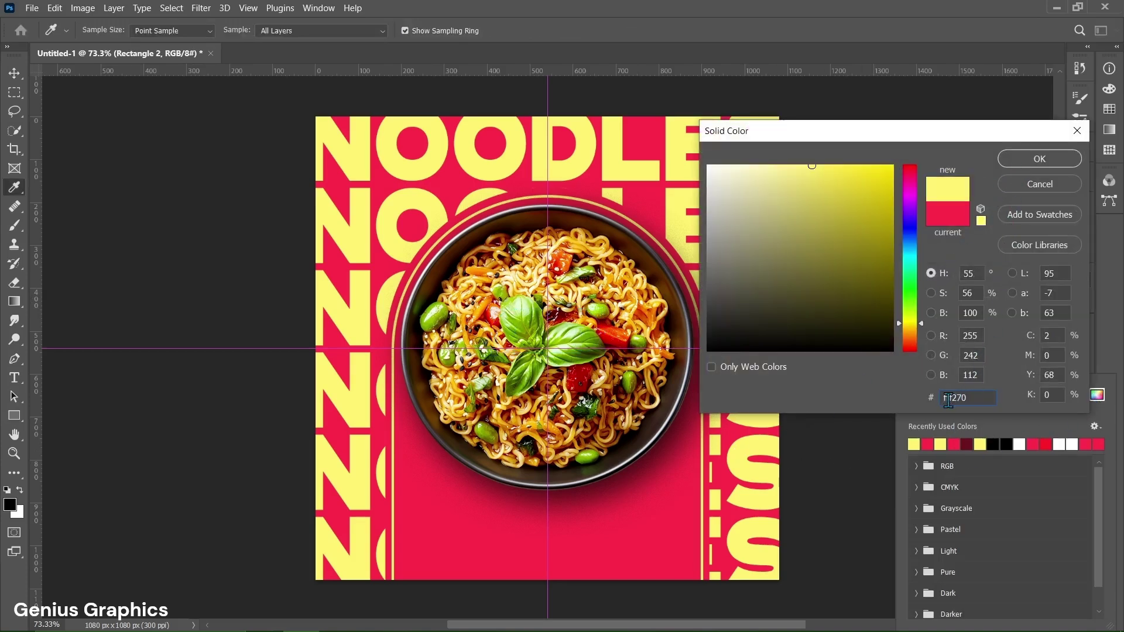
{"action": "left_click", "coordinate": [1049, 158]}
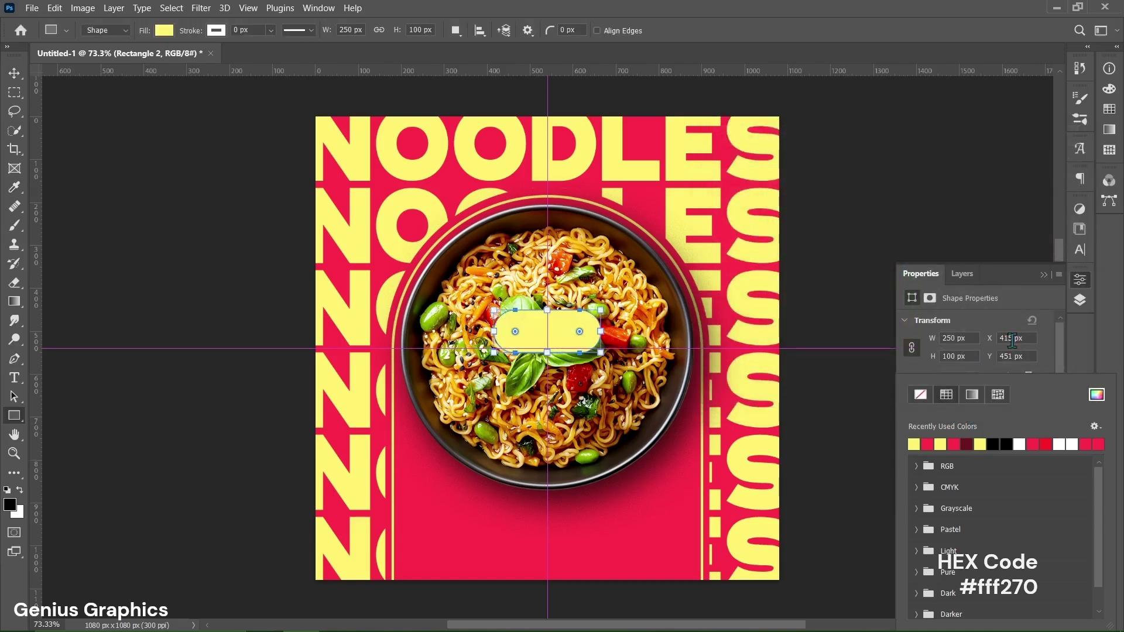
{"action": "left_click", "coordinate": [1045, 367]}
- Set the rectangle's stroke to No Color
{"action": "left_click", "coordinate": [961, 450]}
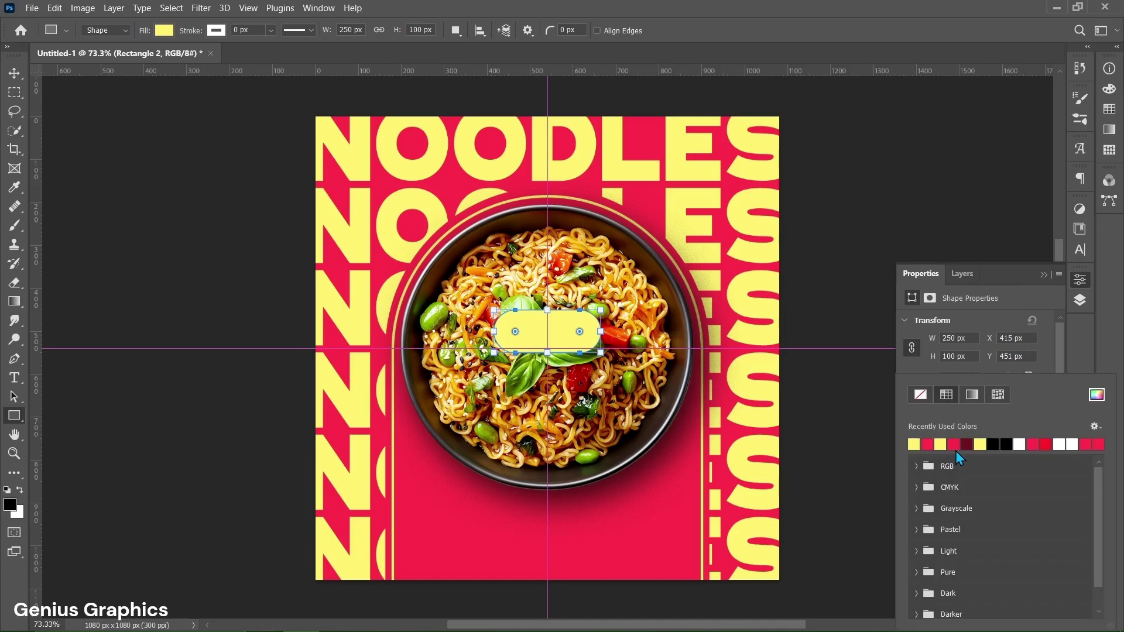
{"action": "left_click", "coordinate": [926, 389]}
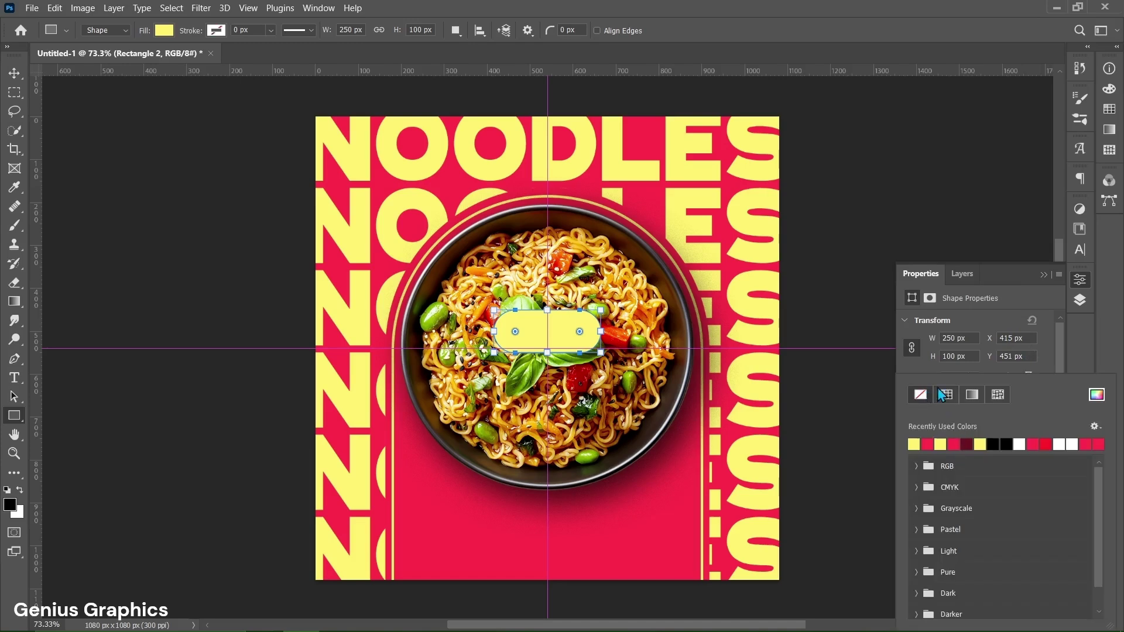
{"action": "left_click", "coordinate": [1049, 354]}
{"action": "left_click", "coordinate": [973, 277]}
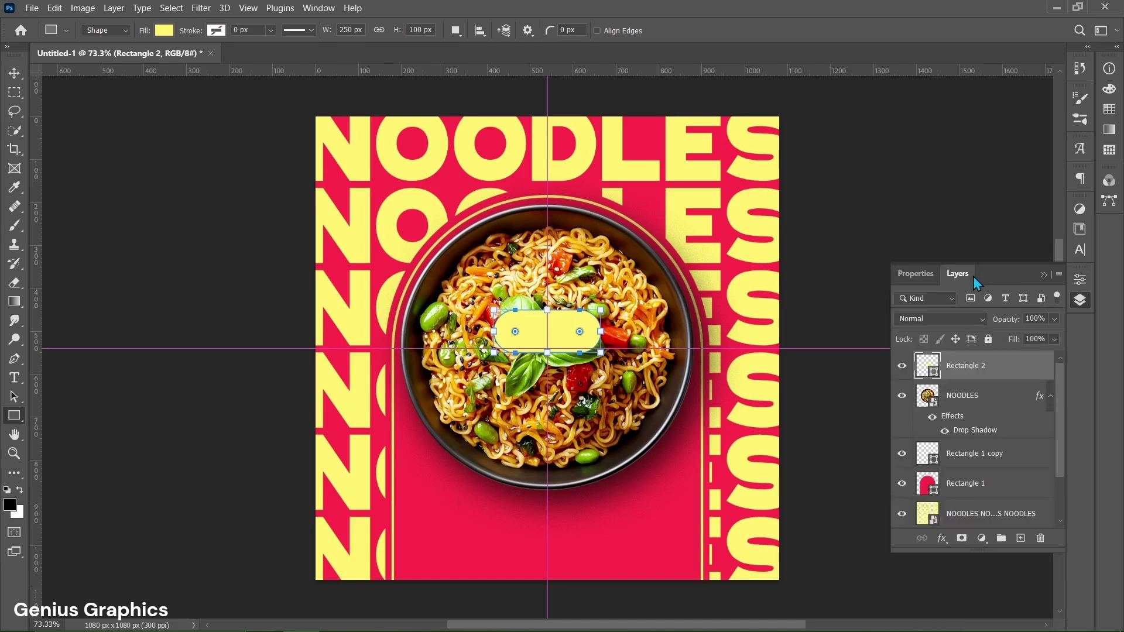
{"action": "left_click", "coordinate": [14, 73]}
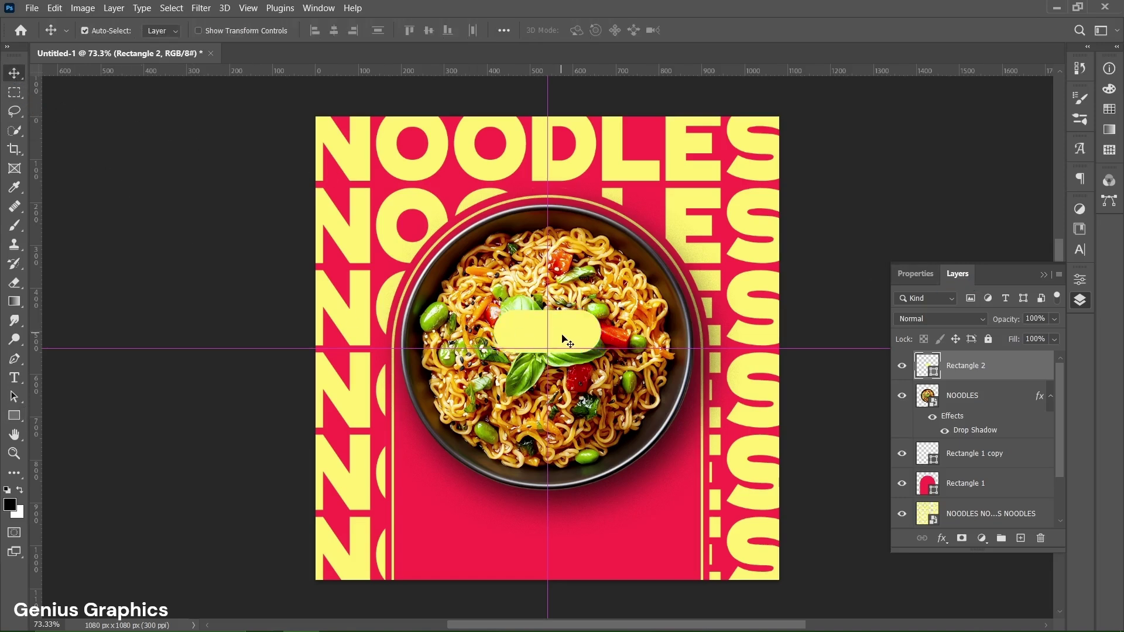
- Drag the Rectangle 2 pill down to sit centred near the bowl's bottom rim
{"action": "left_click_drag", "start_coordinate": [561, 338], "coordinate": [561, 492]}
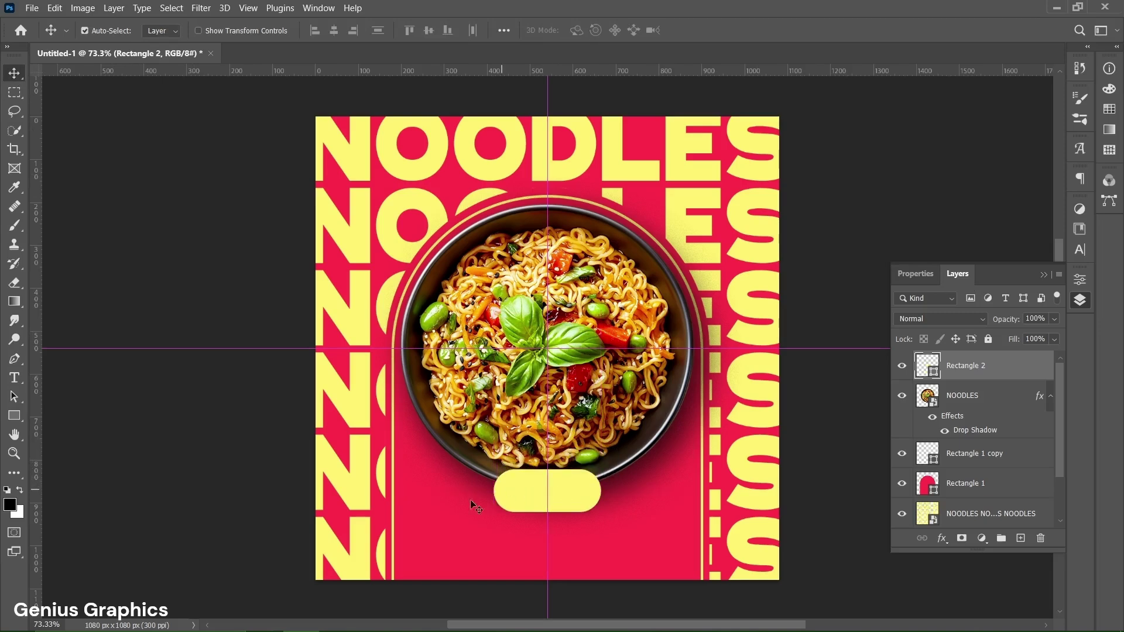
- Add a Lorem Ipsum text line below the pill in Arlon Black, 12 pt, 10 pt leading
{"action": "left_click", "coordinate": [14, 378]}
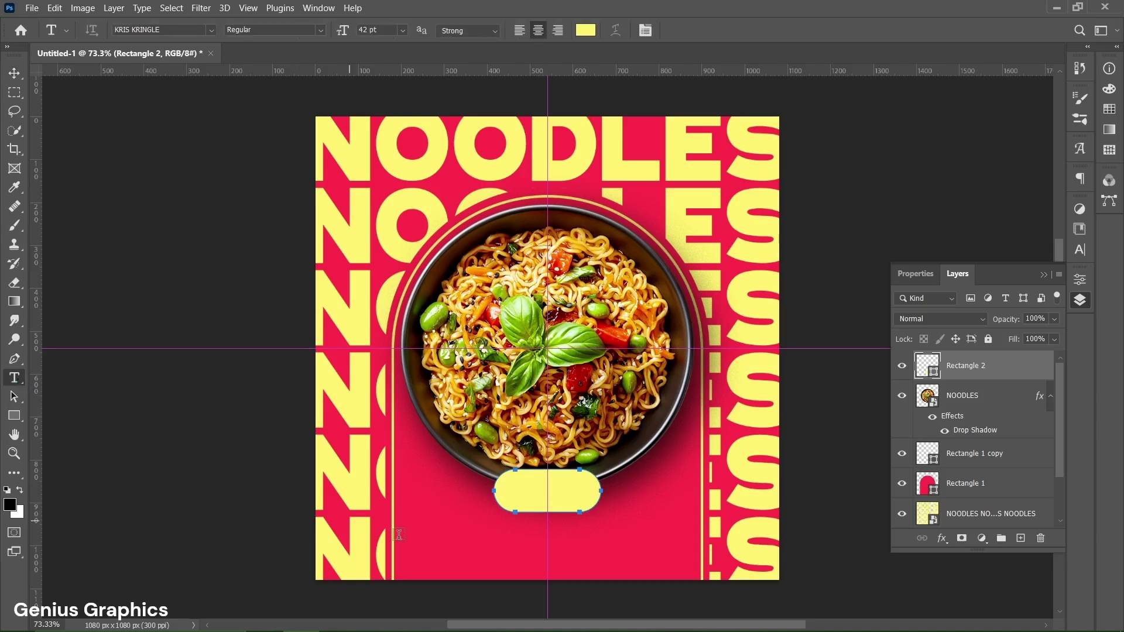
{"action": "left_click", "coordinate": [531, 551]}
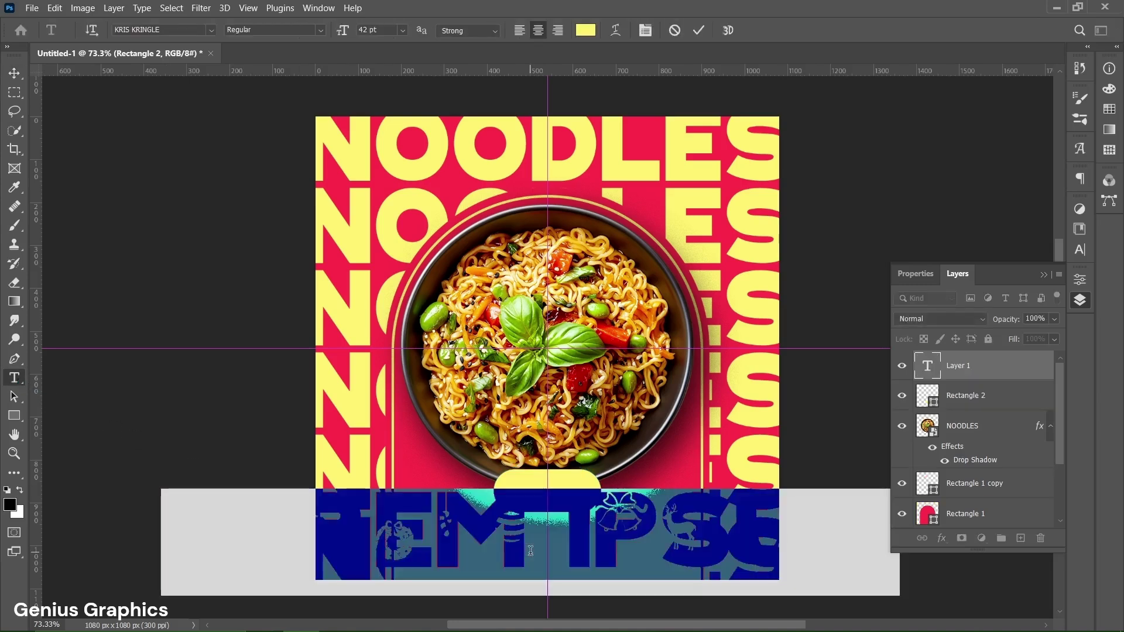
{"action": "left_click", "coordinate": [903, 283]}
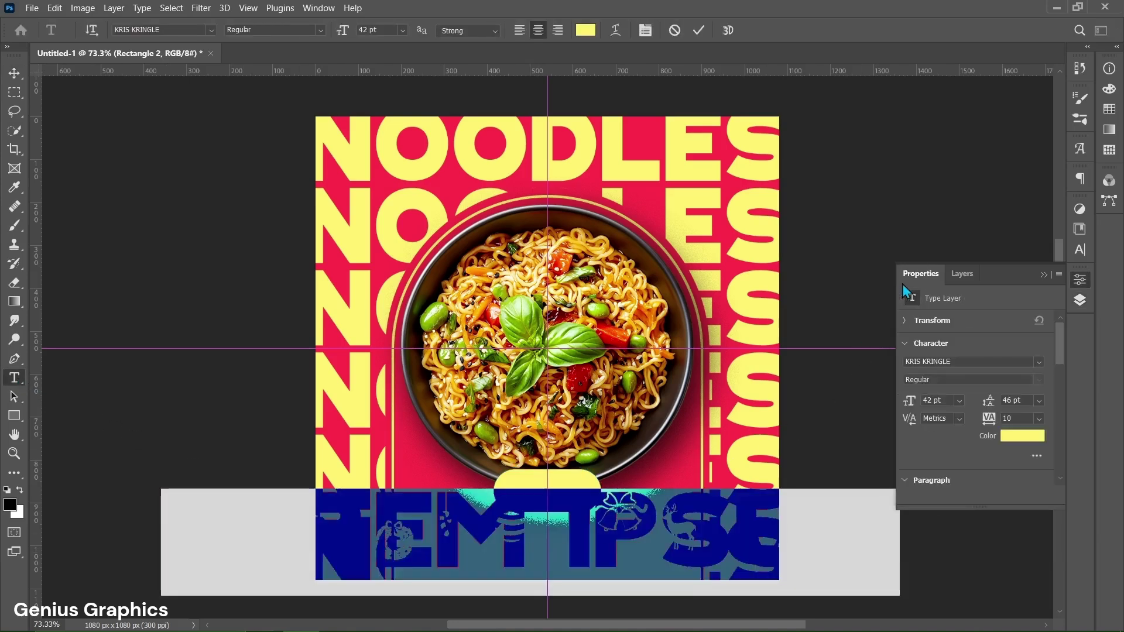
{"action": "left_click", "coordinate": [1039, 363]}
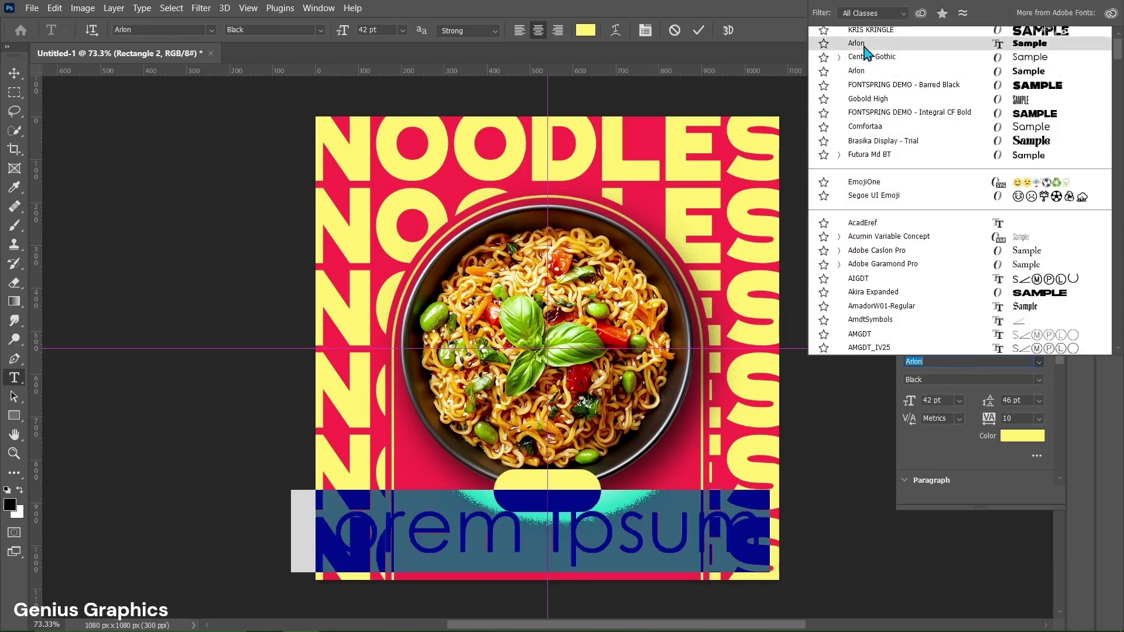
{"action": "left_click", "coordinate": [866, 52]}
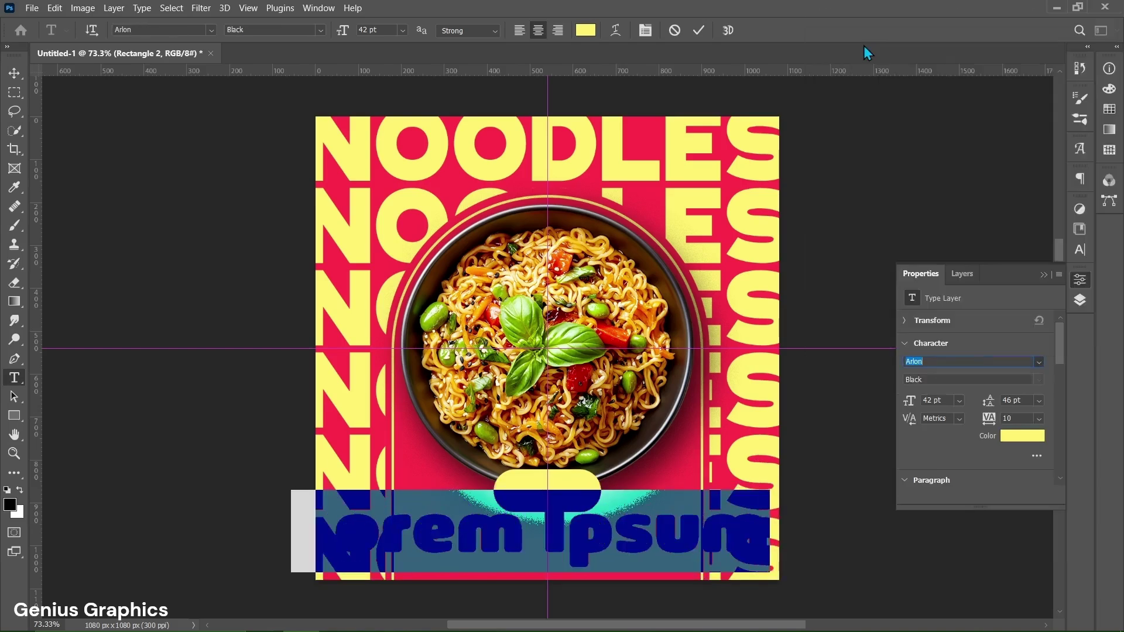
{"action": "left_click", "coordinate": [924, 401]}
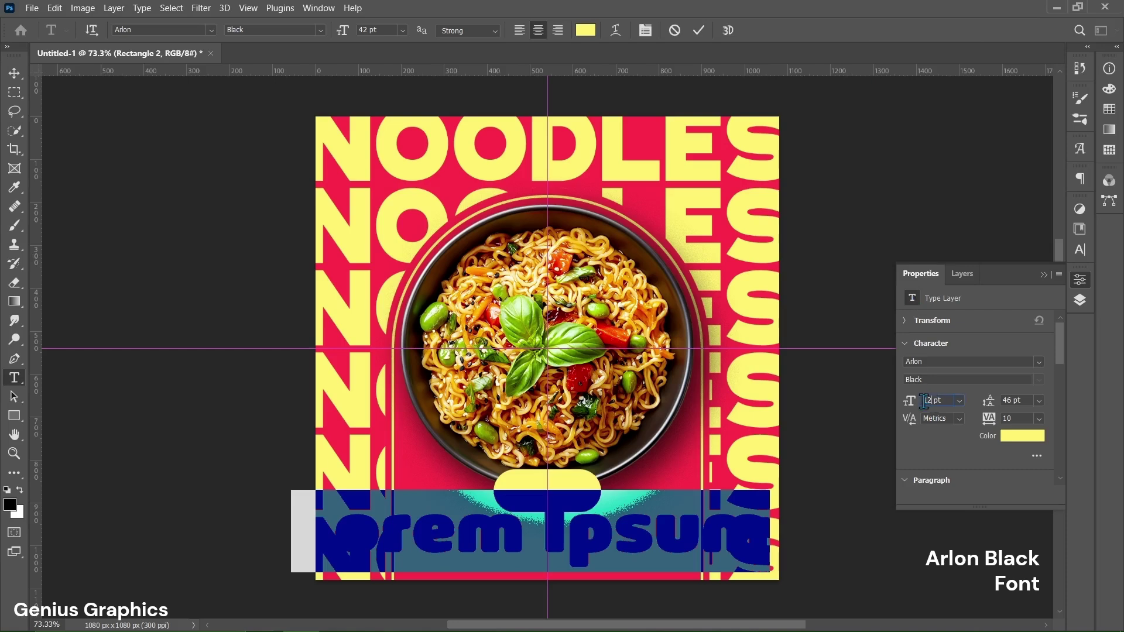
{"action": "type", "text": "12"}
{"action": "key", "text": "Return"}
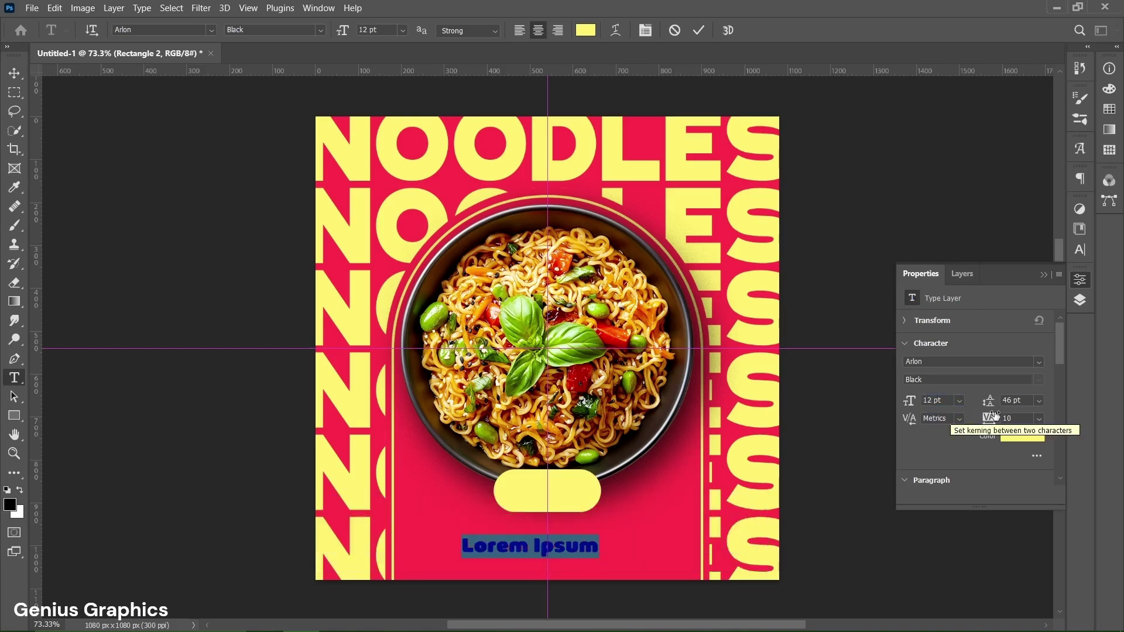
{"action": "double_click", "coordinate": [1011, 400]}
{"action": "type", "text": "10"}
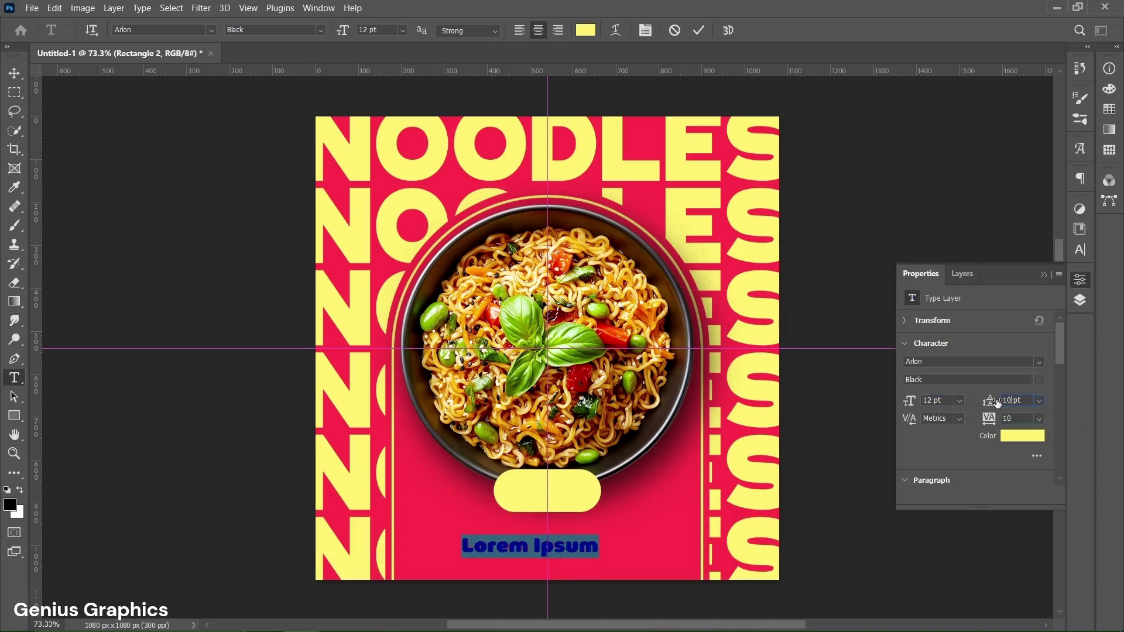
- Set the text colour to the poster's dark red #6c141f using the eyedropper
{"action": "left_click", "coordinate": [1021, 437]}
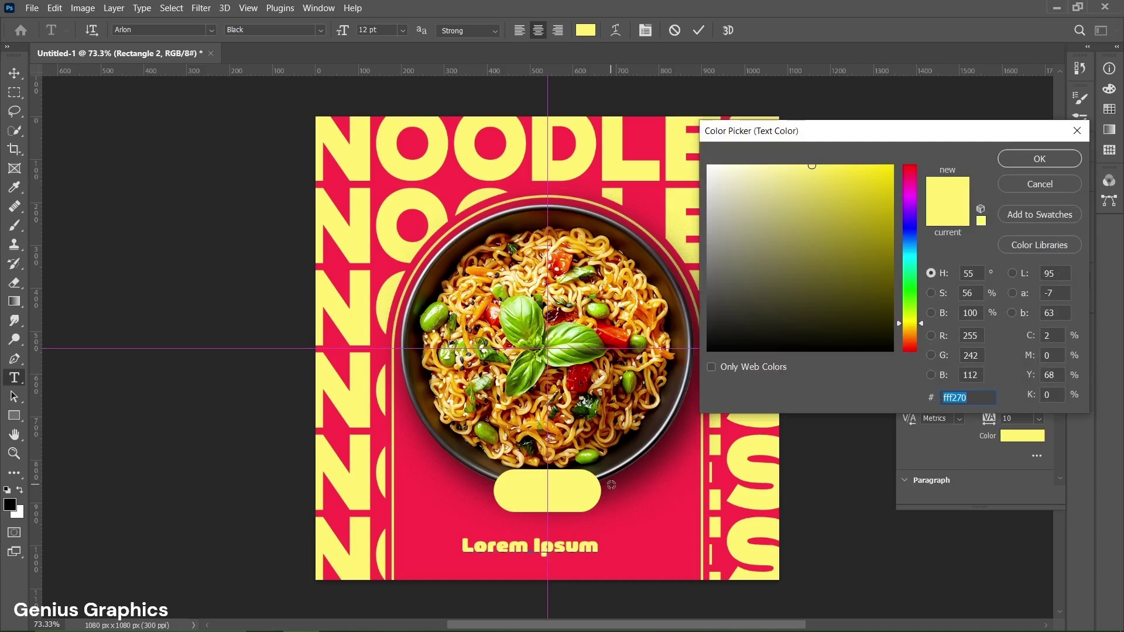
{"action": "left_click", "coordinate": [611, 485]}
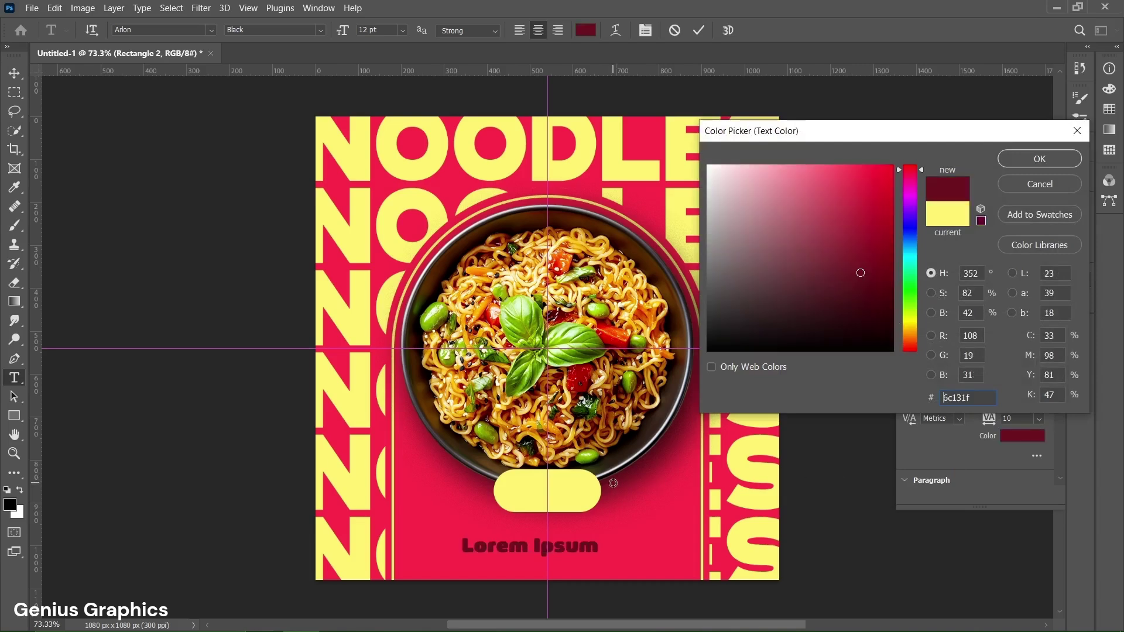
{"action": "left_click", "coordinate": [613, 483]}
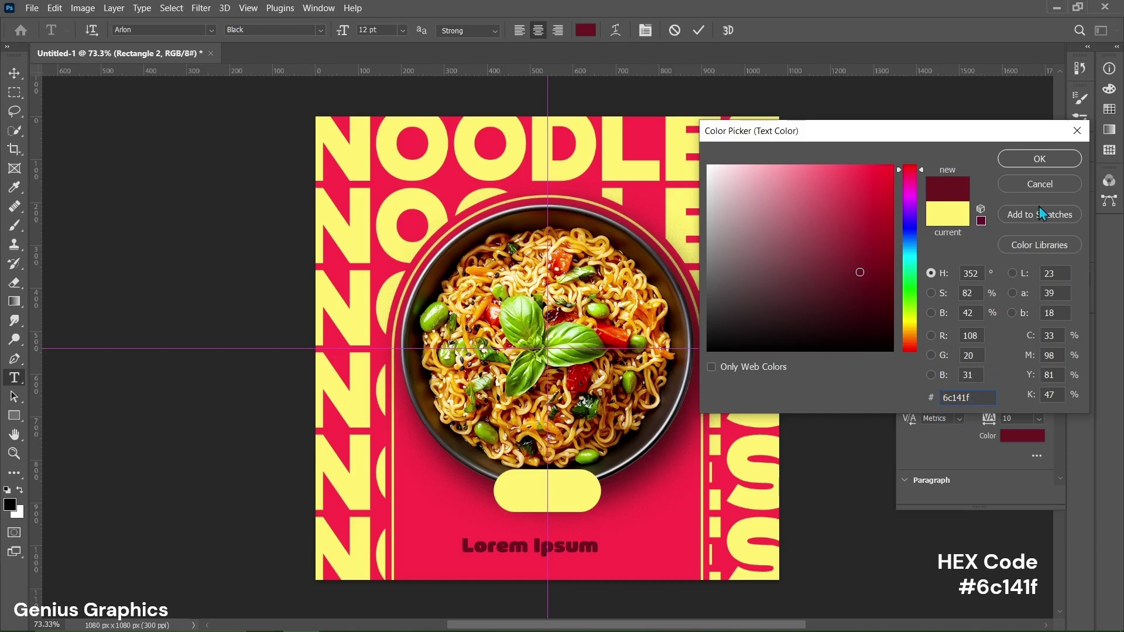
{"action": "left_click", "coordinate": [1043, 163]}
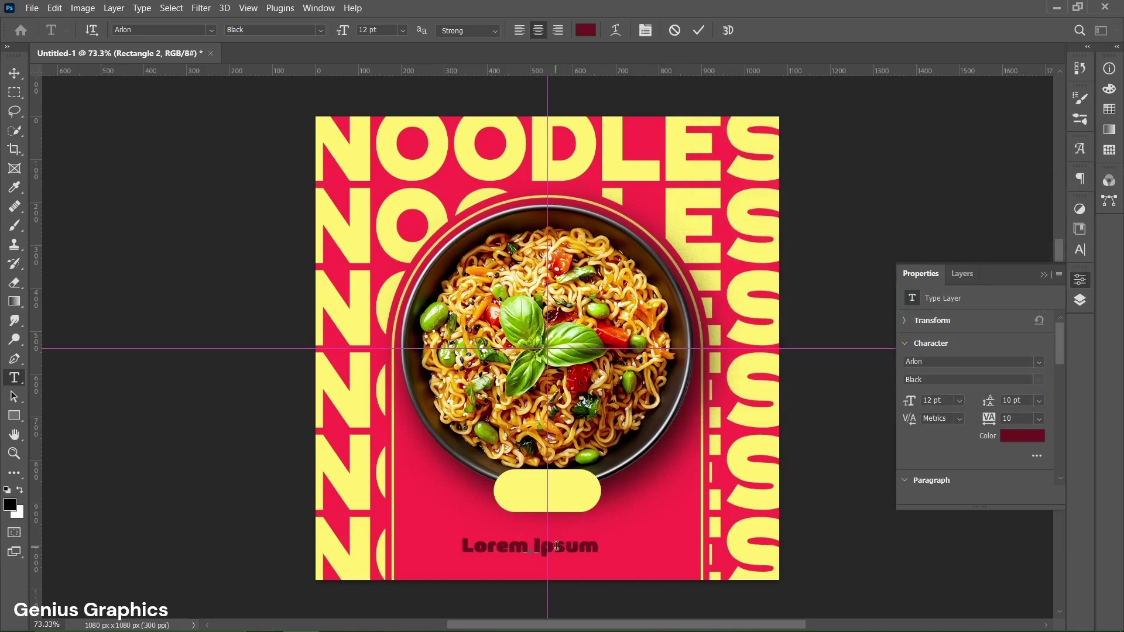
- Type ORDER NOW and shrink the NOW line to 10 pt, then commit
{"action": "type", "text": "ORDER "}
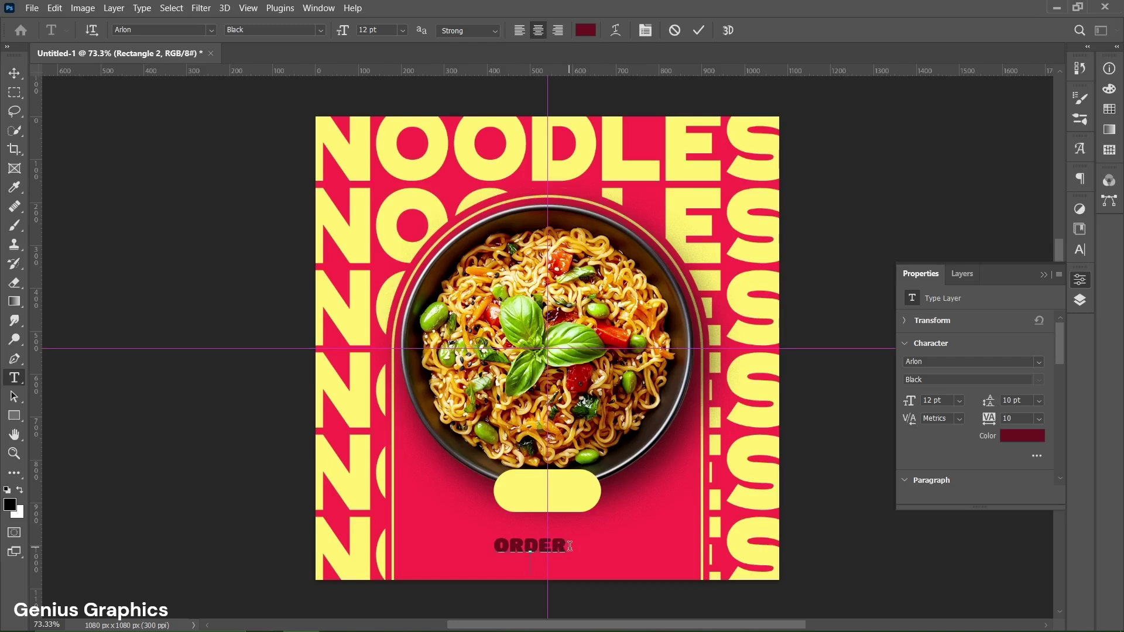
{"action": "type", "text": "NOW"}
{"action": "left_click_drag", "start_coordinate": [504, 565], "coordinate": [551, 564]}
{"action": "left_click_drag", "start_coordinate": [934, 402], "coordinate": [923, 404]}
{"action": "type", "text": "10"}
{"action": "key", "text": "Return"}
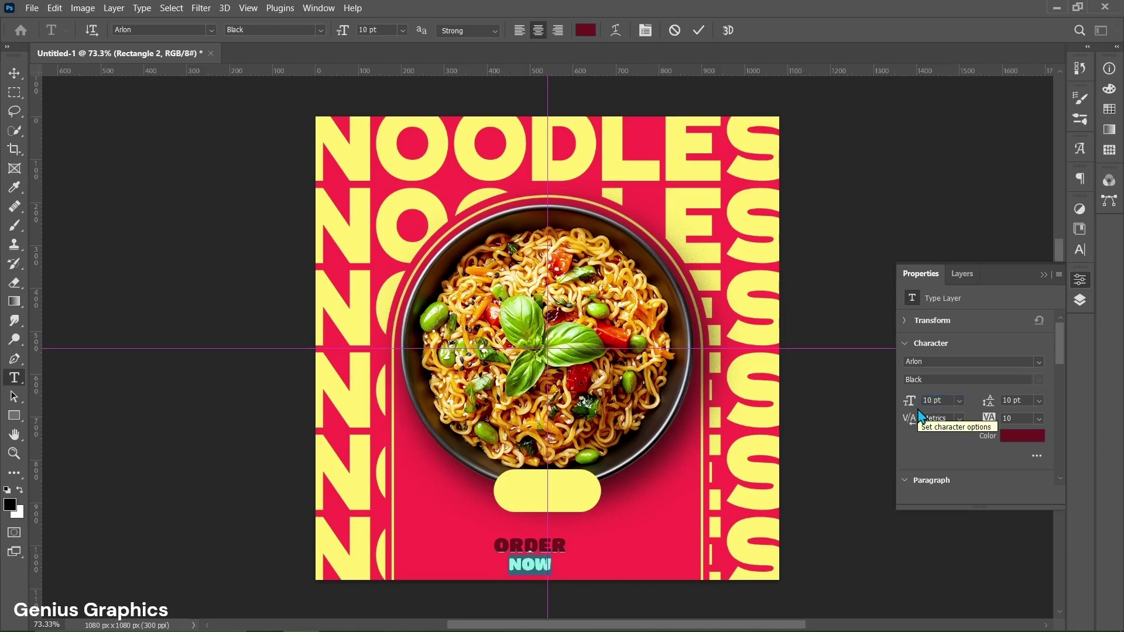
{"action": "left_click", "coordinate": [699, 28]}
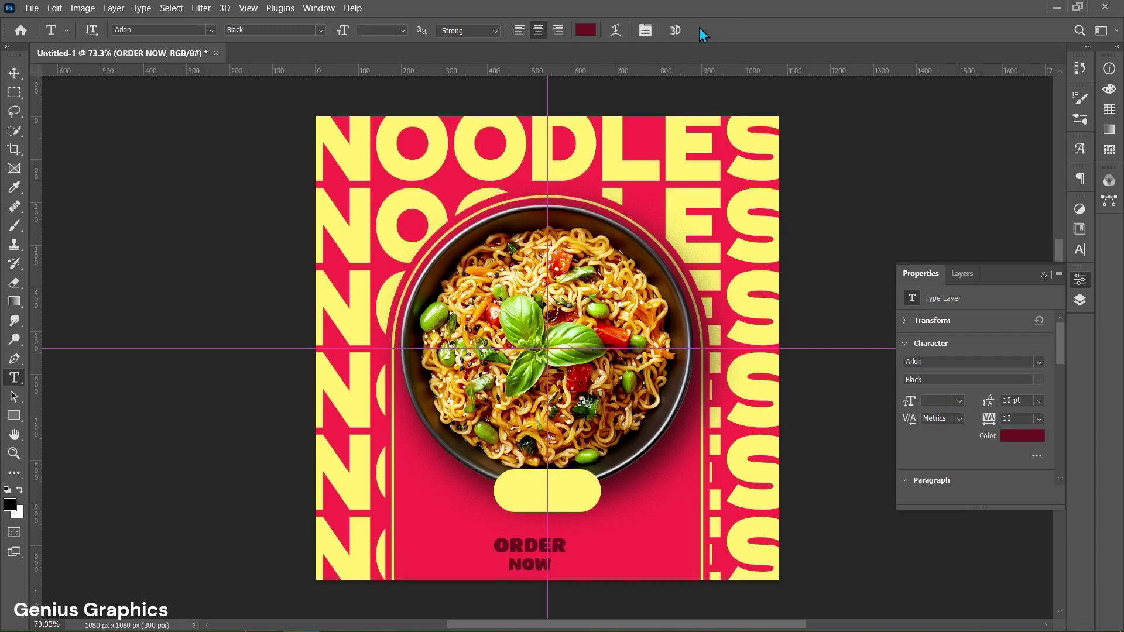
- Transform-move the ORDER NOW text onto the yellow pill and commit its position
{"action": "left_click", "coordinate": [14, 72]}
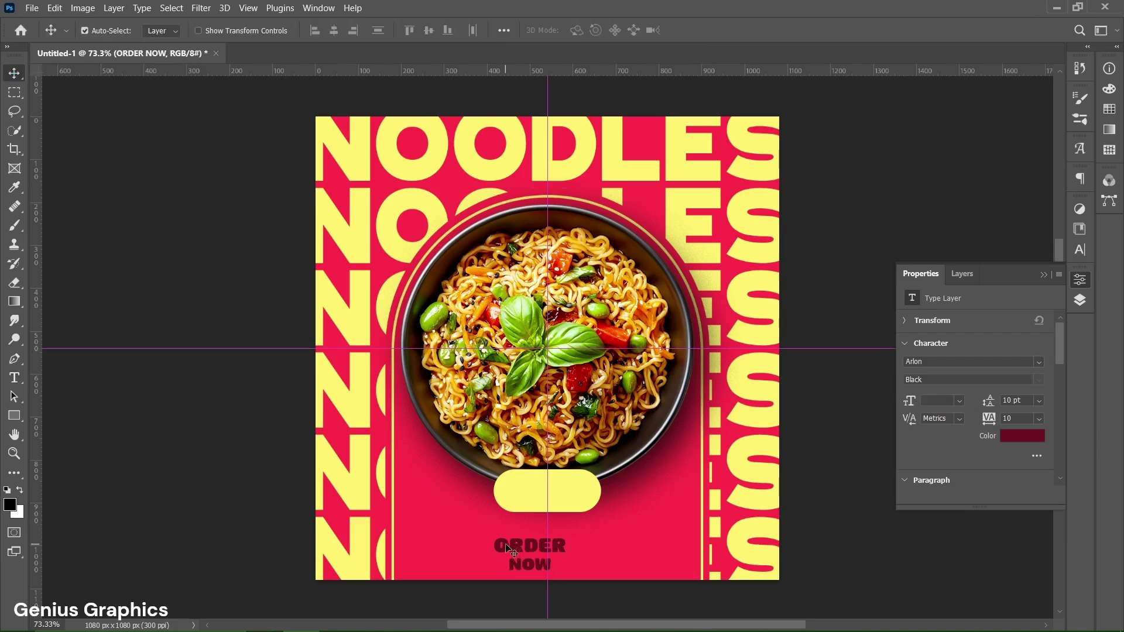
{"action": "key", "text": "ctrl+t"}
{"action": "left_click_drag", "start_coordinate": [516, 542], "coordinate": [523, 539]}
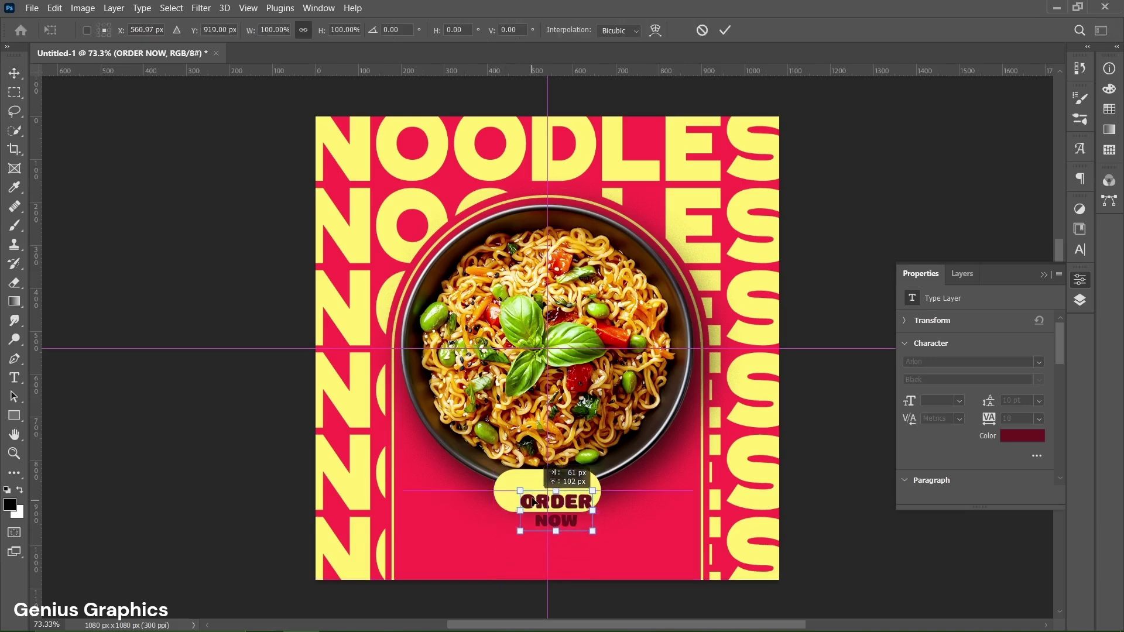
{"action": "mouse_move", "coordinate": [534, 501]}
{"action": "left_mouse_down"}
{"action": "mouse_move", "coordinate": [527, 487]}
{"action": "mouse_move", "coordinate": [540, 486]}
{"action": "left_mouse_up"}
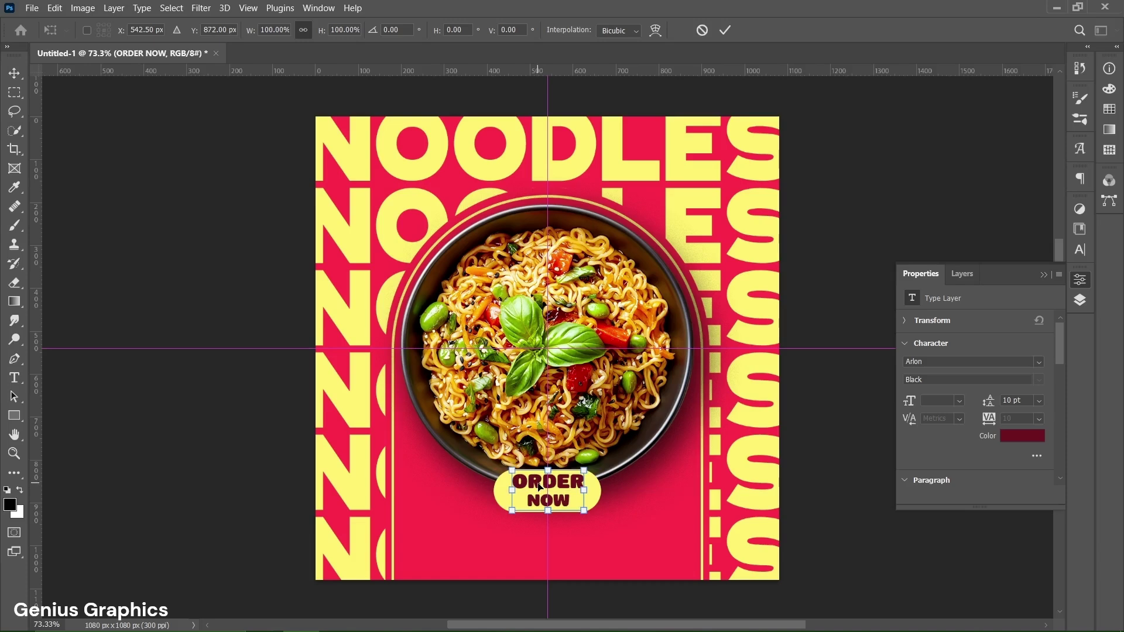
{"action": "left_click", "coordinate": [731, 32]}
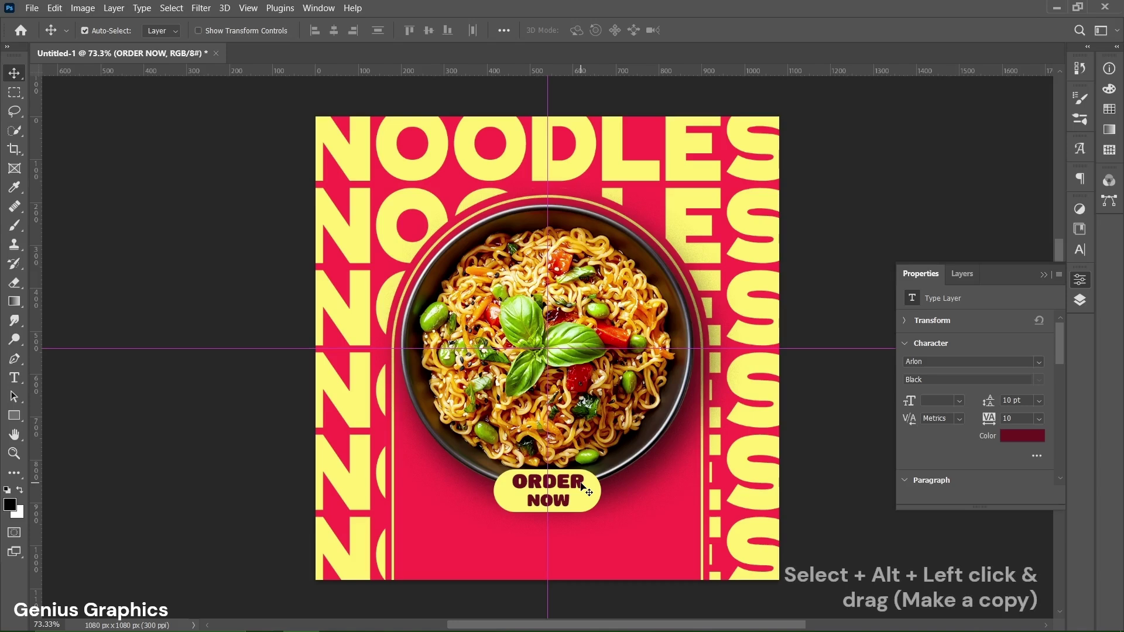
- Alt-drag a copy of ORDER NOW below the pill and retype it as GOOD FOOD
{"action": "left_click_drag", "start_coordinate": [580, 483], "coordinate": [526, 548]}
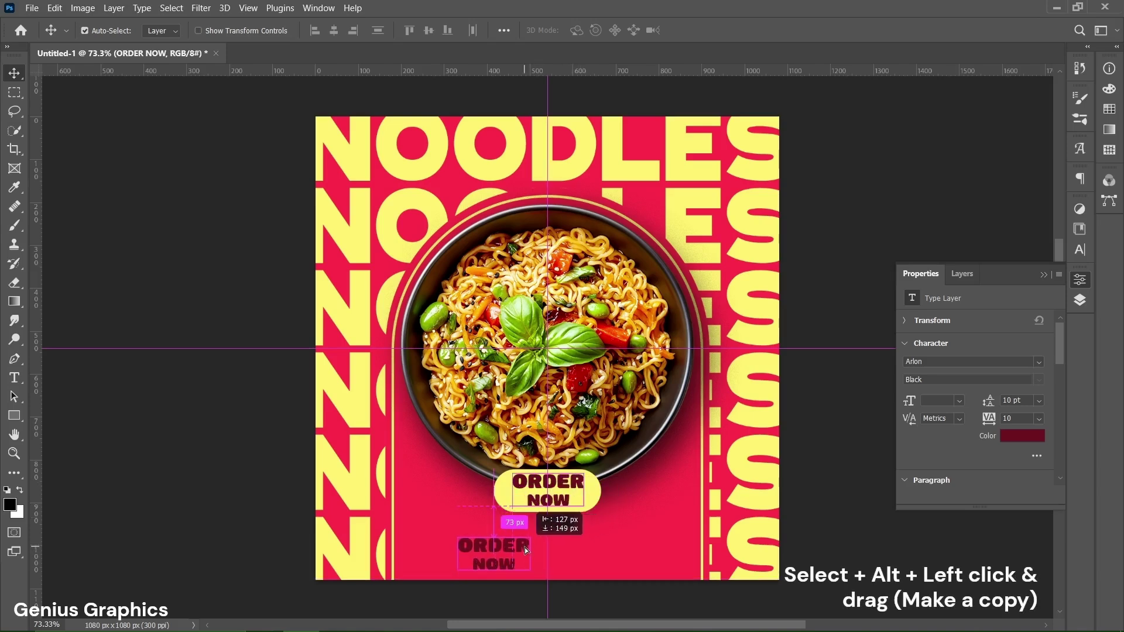
{"action": "left_click", "coordinate": [965, 274]}
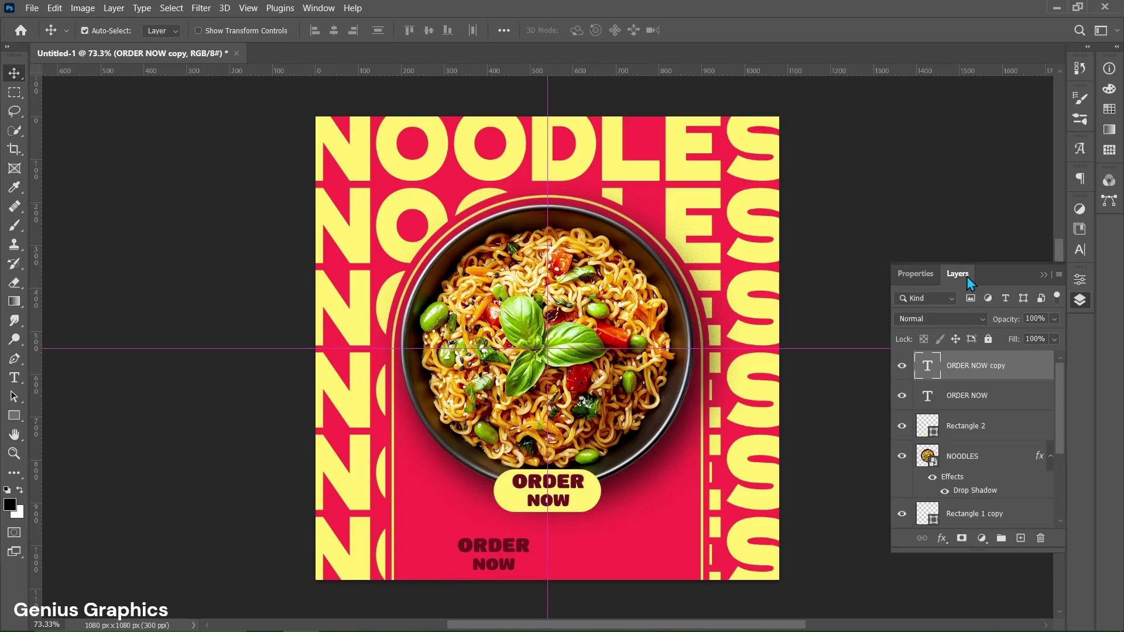
{"action": "double_click", "coordinate": [523, 546]}
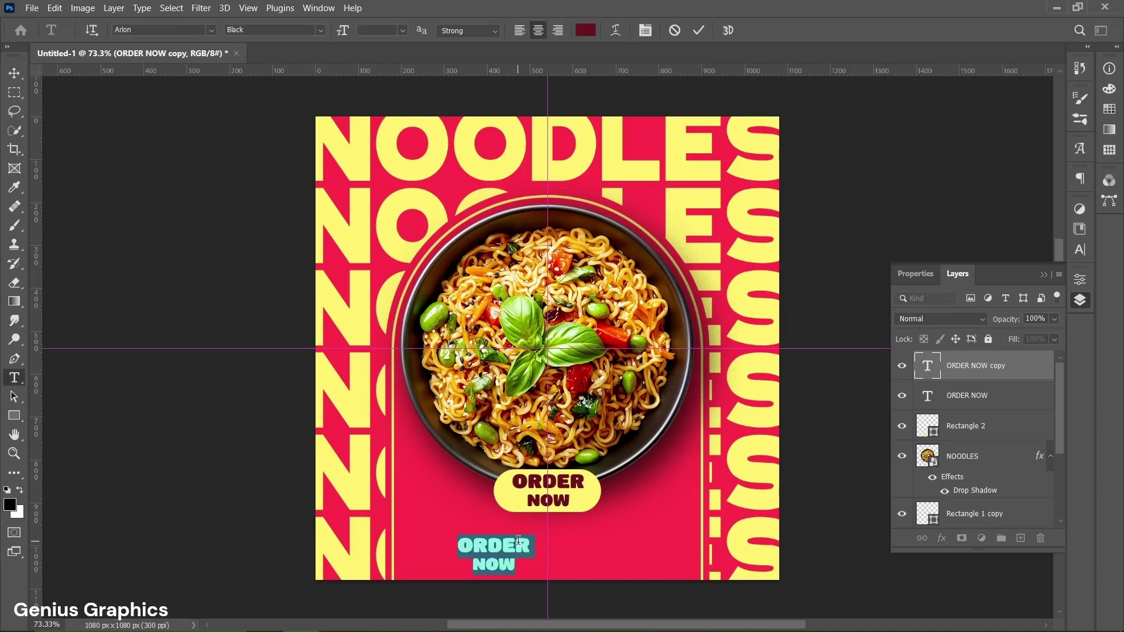
{"action": "type", "text": "GOOD "}
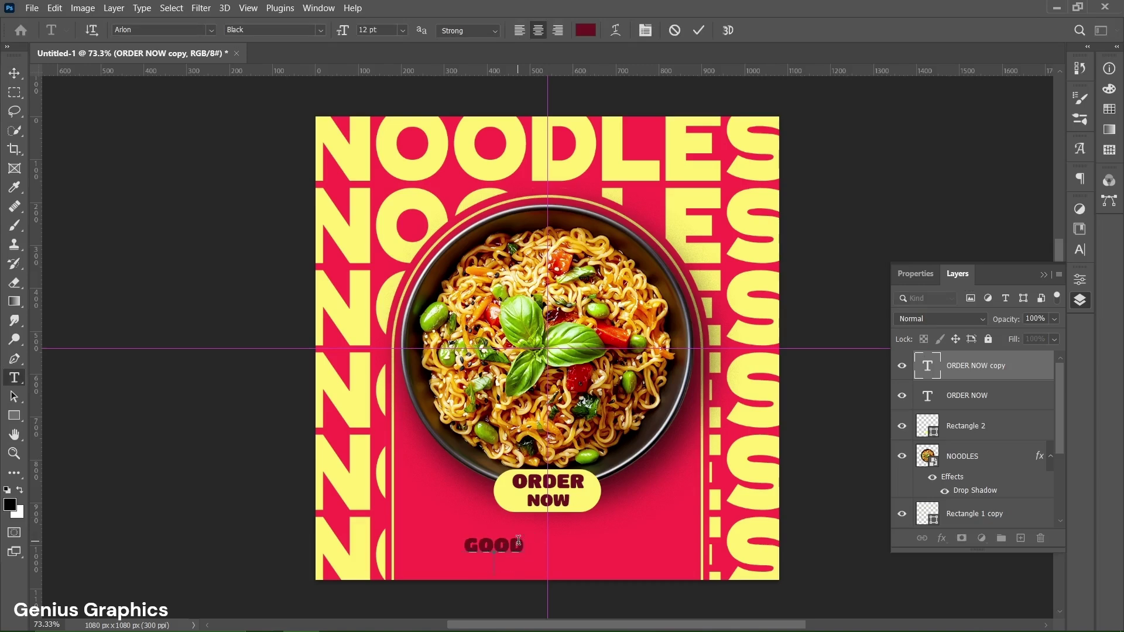
{"action": "type", "text": "FOOD"}
- Set GOOD FOOD to 10 pt and yellow #fff270 sampled from the poster
{"action": "left_click_drag", "start_coordinate": [468, 546], "coordinate": [523, 562]}
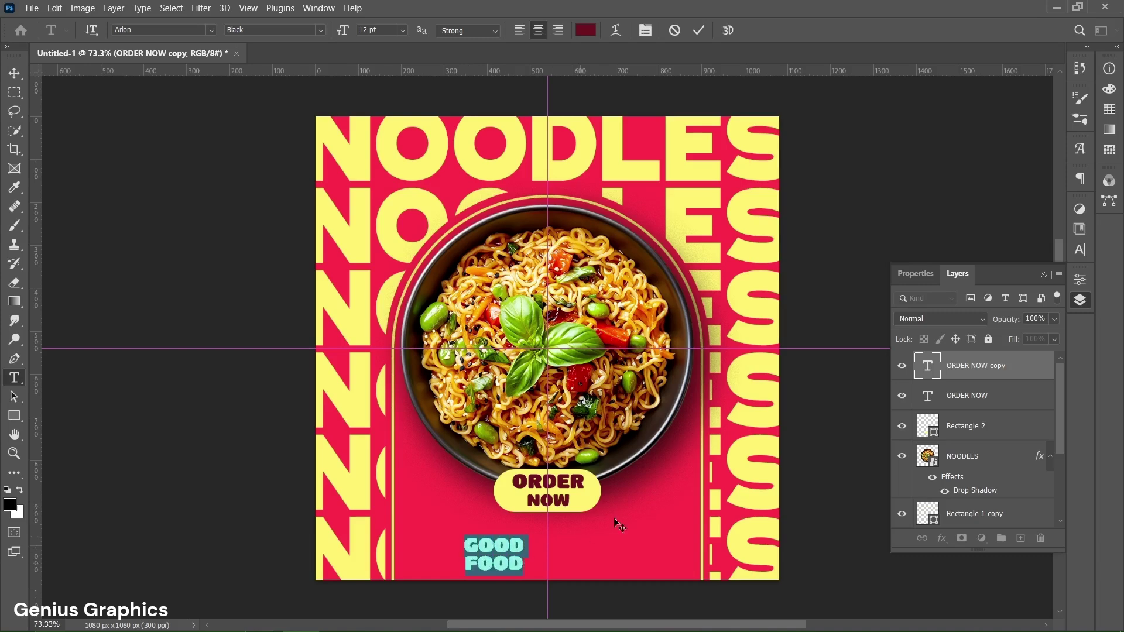
{"action": "left_click", "coordinate": [909, 279]}
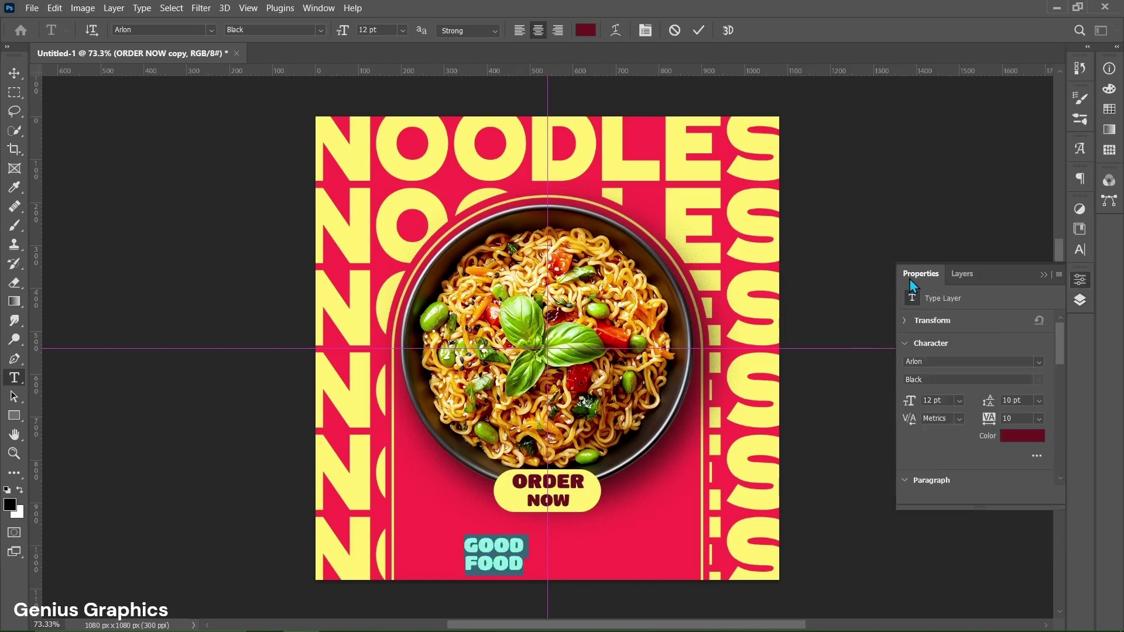
{"action": "left_click", "coordinate": [916, 402]}
{"action": "type", "text": "1"}
{"action": "left_click", "coordinate": [1016, 438]}
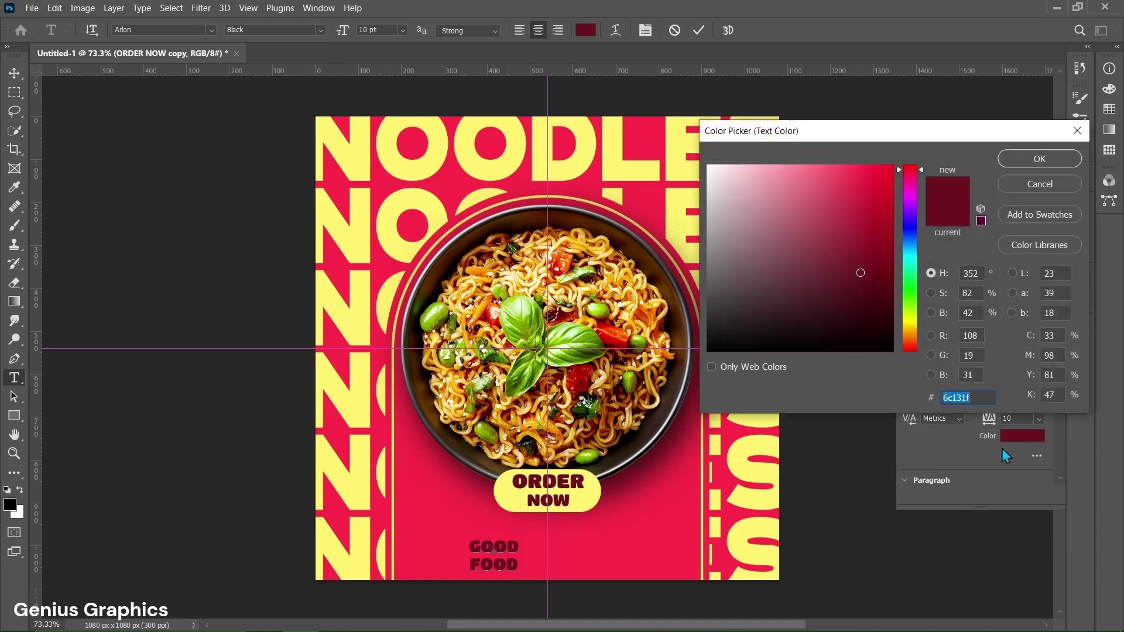
{"action": "left_click", "coordinate": [768, 529]}
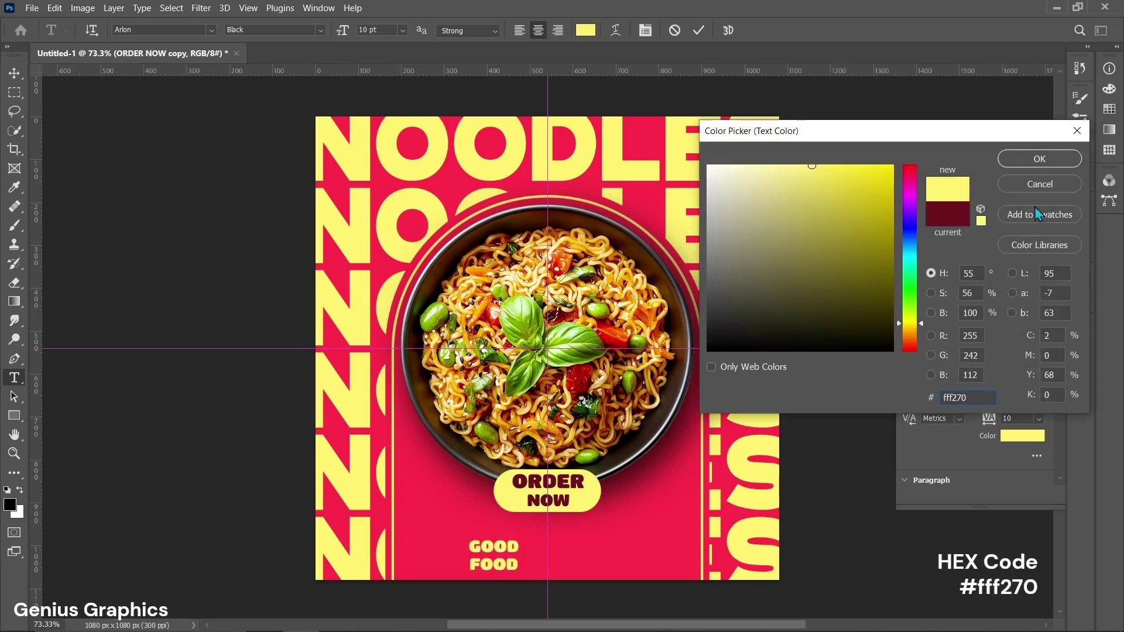
{"action": "left_click", "coordinate": [1037, 167]}
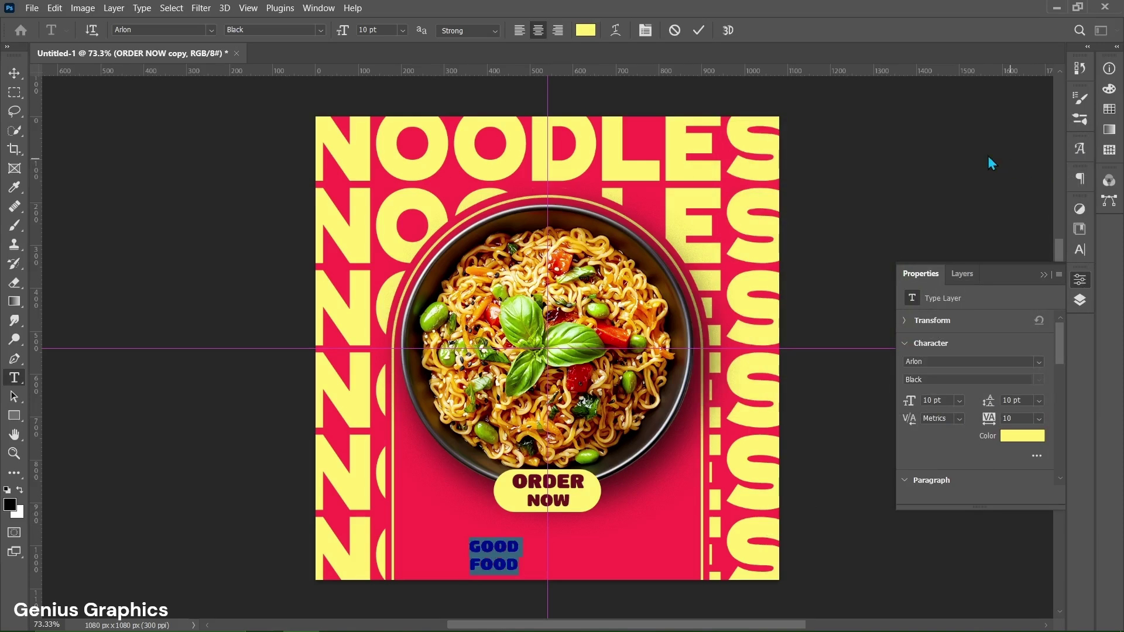
{"action": "left_click", "coordinate": [701, 33]}
- Nudge GOOD FOOD up toward the button and check its spacing
{"action": "key", "text": "v"}
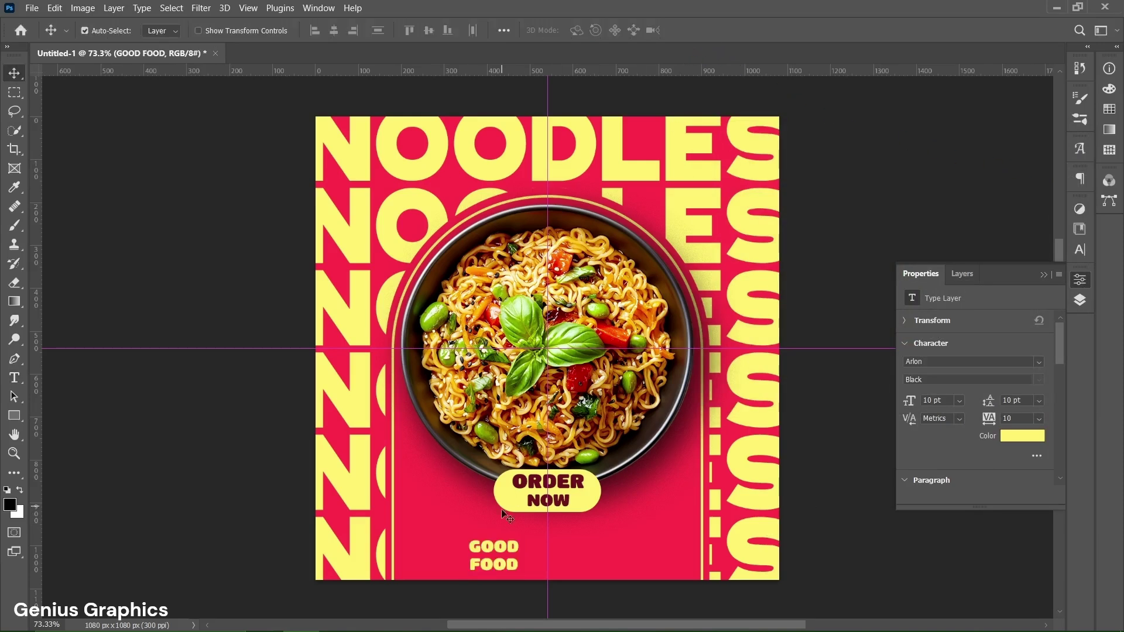
{"action": "left_click_drag", "start_coordinate": [496, 547], "coordinate": [497, 541]}
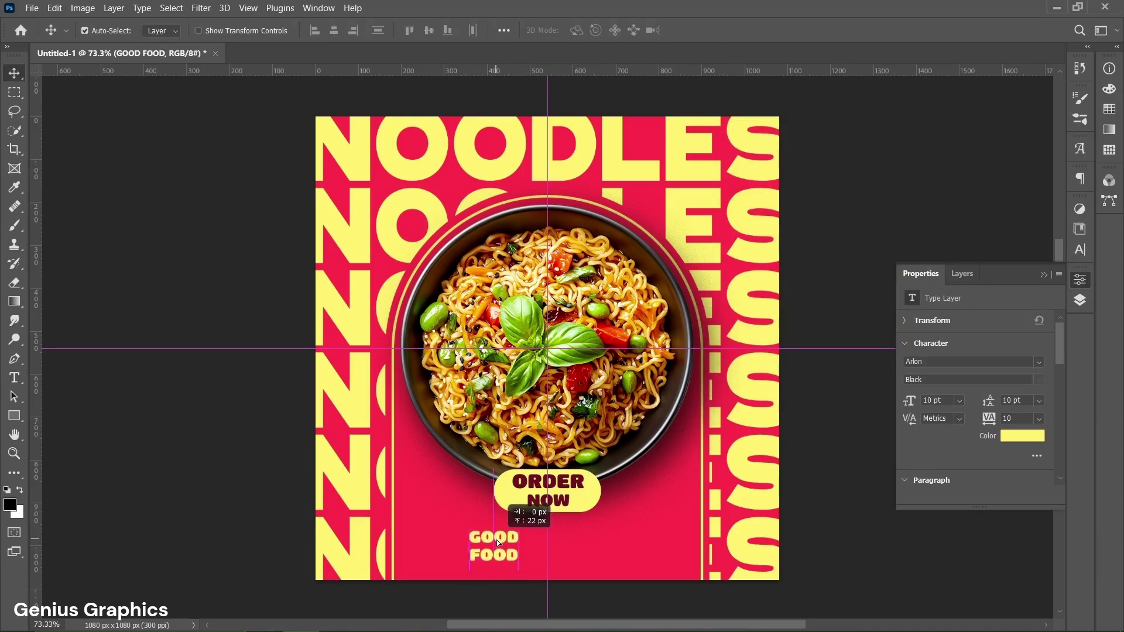
{"action": "key", "text": "ctrl"}
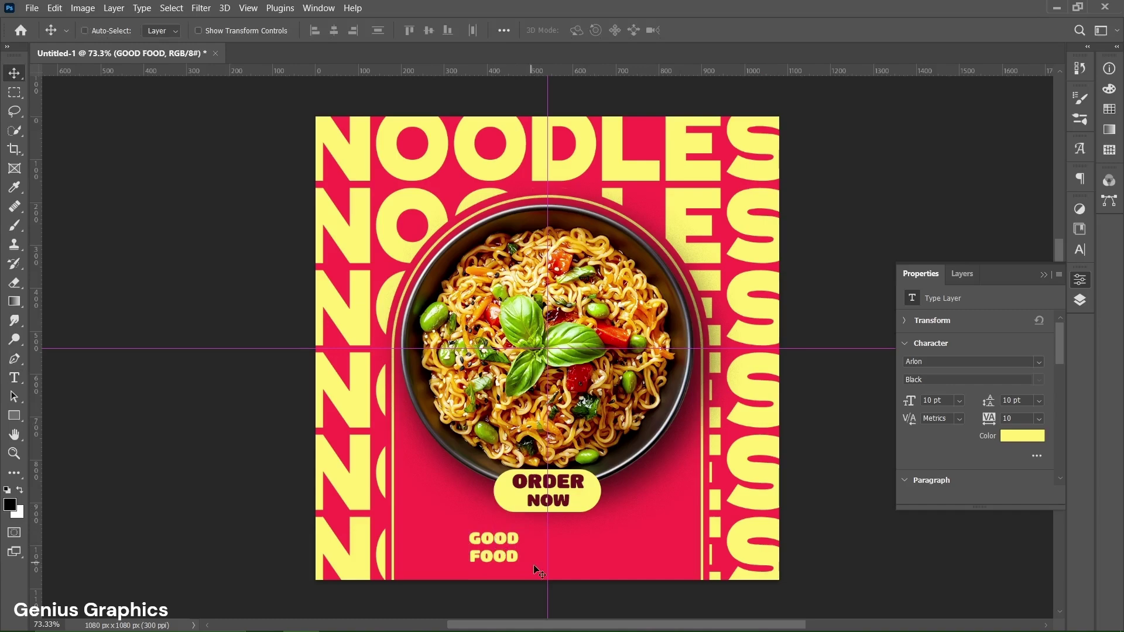
- Draw a vertical Pen shape line beside the GOOD FOOD text
{"action": "scroll", "coordinate": [534, 568], "scroll_direction": "up", "scroll_amount": 1, "text": "alt"}
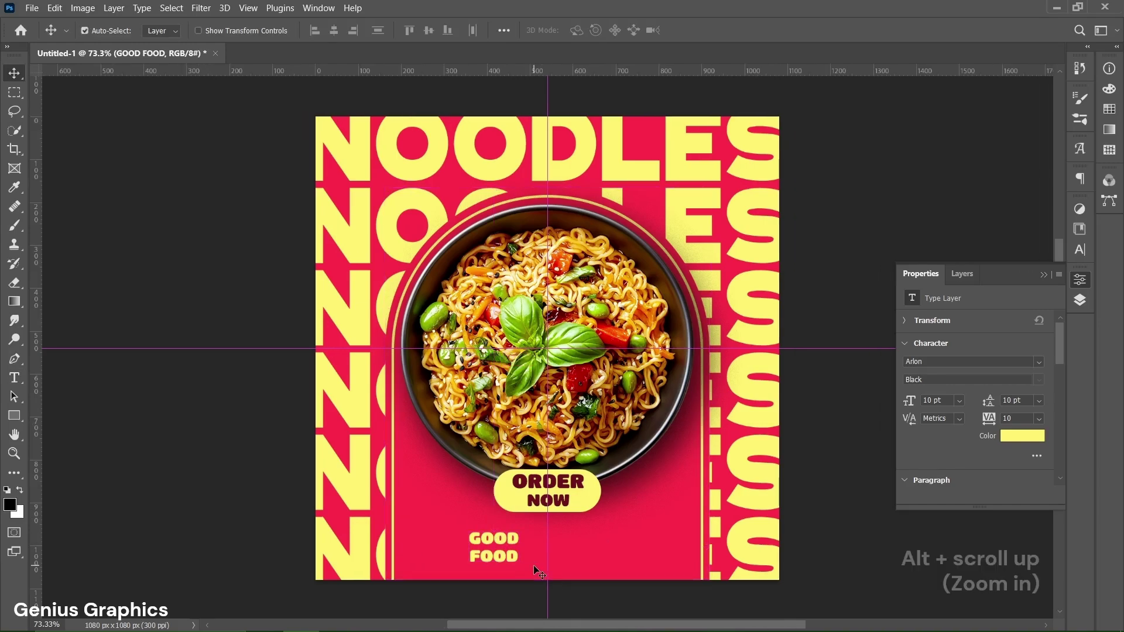
{"action": "scroll", "coordinate": [534, 568], "scroll_direction": "up", "scroll_amount": 1, "text": "alt"}
{"action": "scroll", "coordinate": [534, 568], "scroll_direction": "up", "scroll_amount": 2, "text": "alt"}
{"action": "scroll", "coordinate": [534, 568], "scroll_direction": "up", "scroll_amount": 1, "text": "alt"}
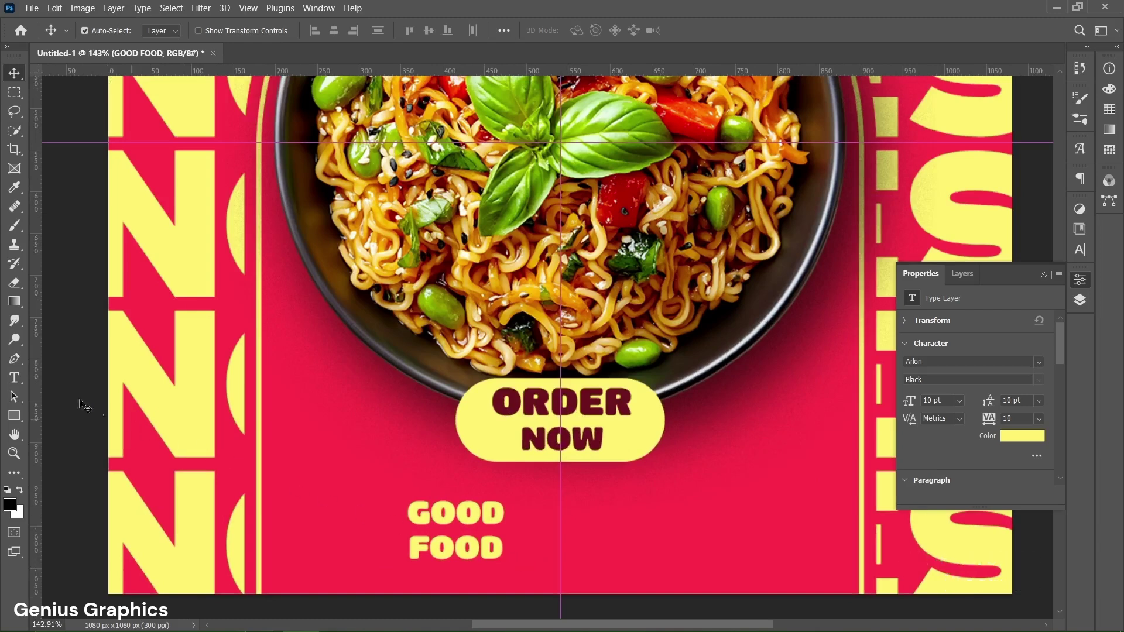
{"action": "left_click", "coordinate": [14, 359]}
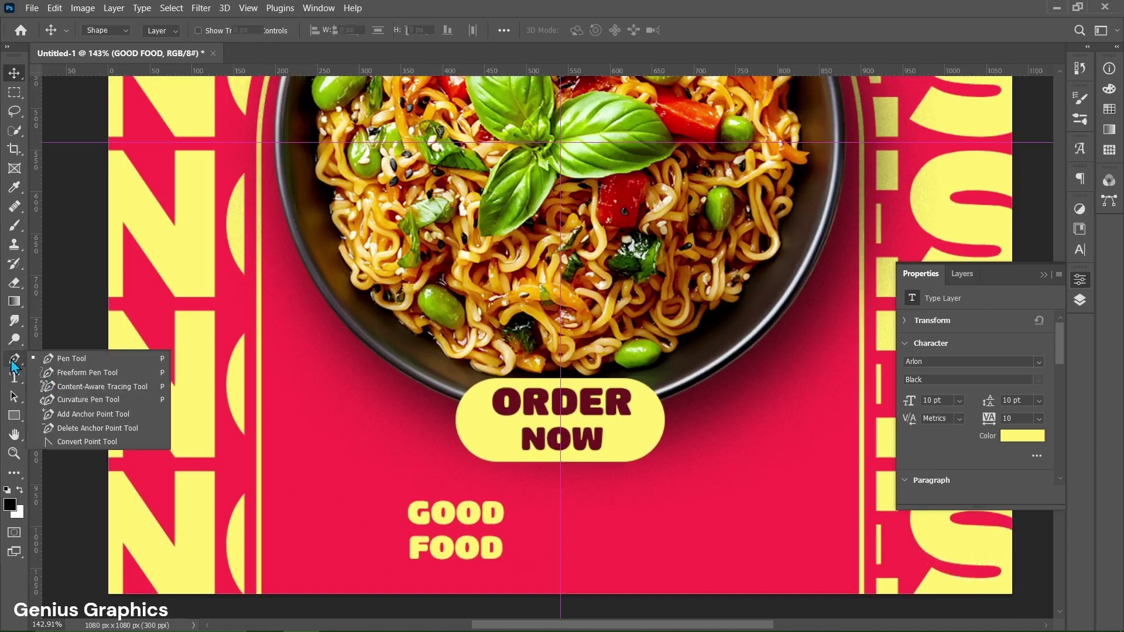
{"action": "left_click", "coordinate": [517, 569]}
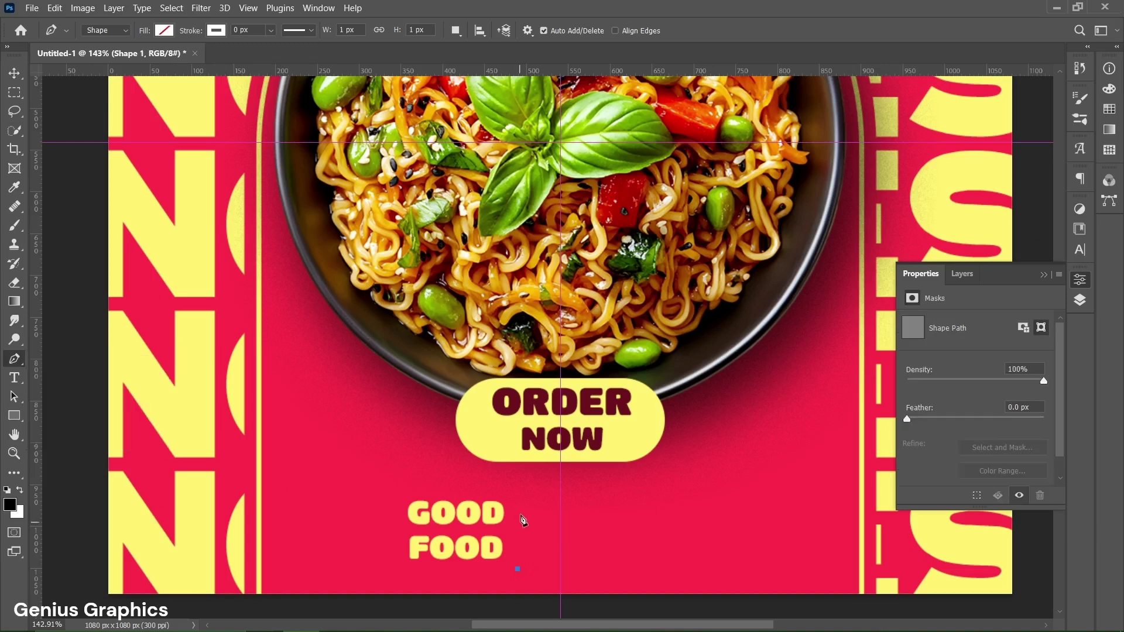
{"action": "left_click", "coordinate": [518, 495]}
- Give the line a yellow 5 px stroke
{"action": "left_click", "coordinate": [217, 31]}
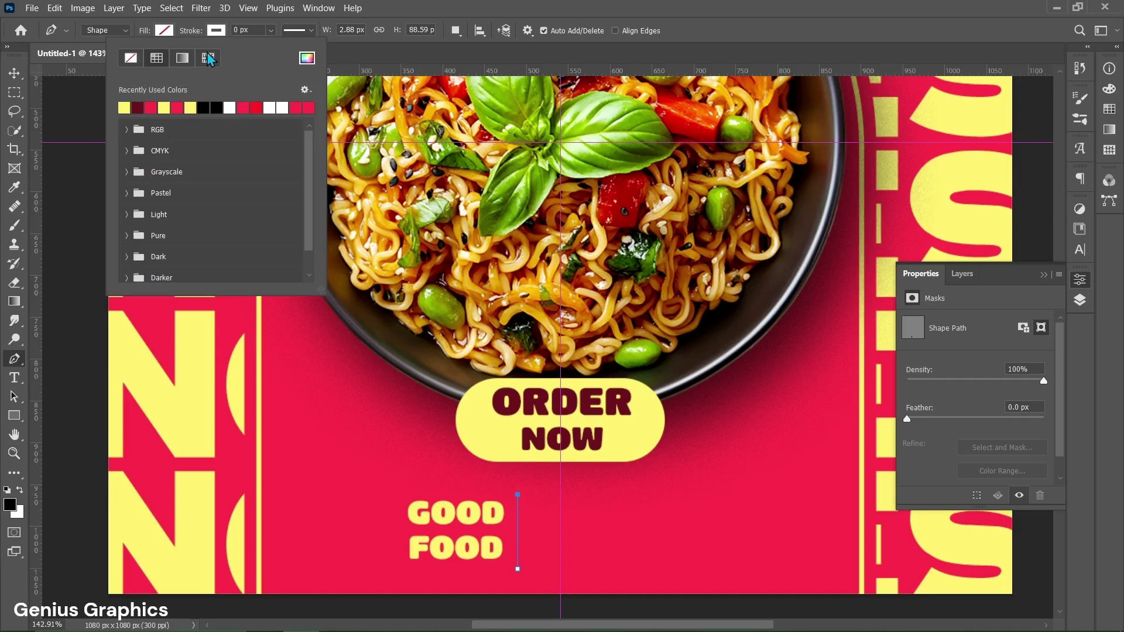
{"action": "left_click", "coordinate": [124, 106]}
{"action": "left_click", "coordinate": [237, 29]}
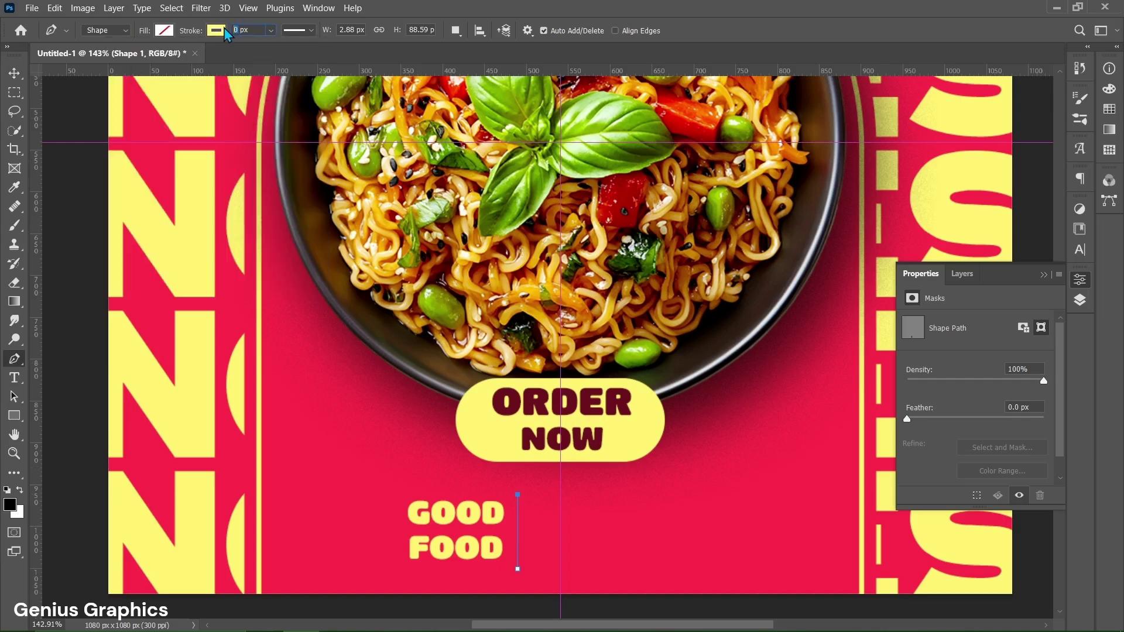
{"action": "type", "text": "5"}
{"action": "left_click", "coordinate": [15, 76]}
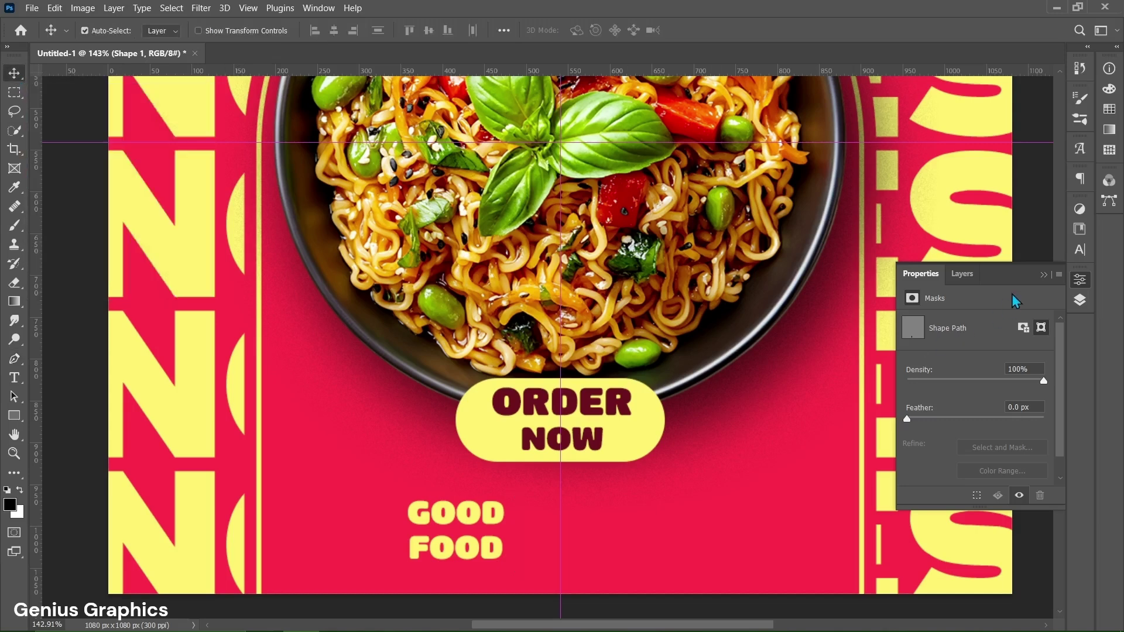
{"action": "left_click", "coordinate": [964, 276]}
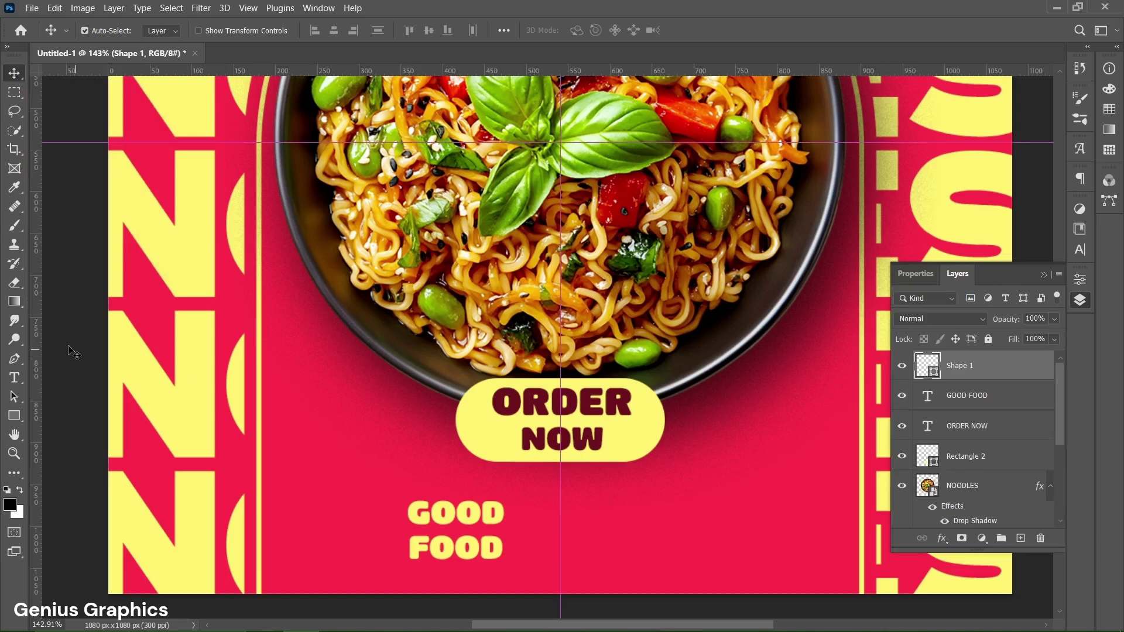
{"action": "left_click", "coordinate": [14, 360]}
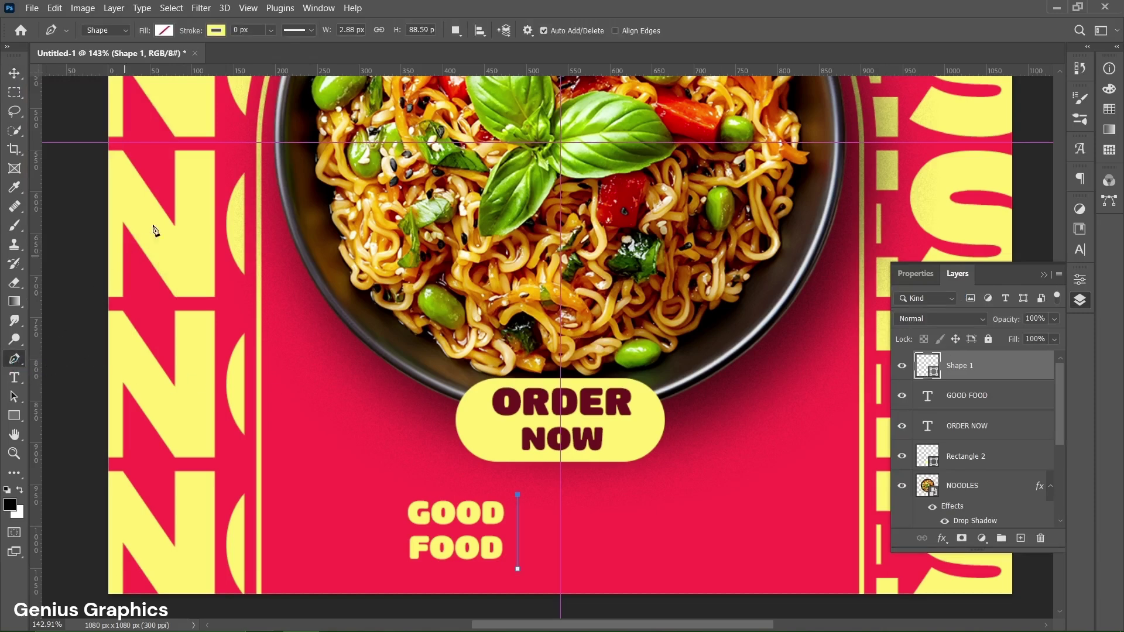
{"action": "left_click", "coordinate": [230, 27]}
- Shorten the yellow line from both ends to match the text height
{"action": "left_click", "coordinate": [14, 73]}
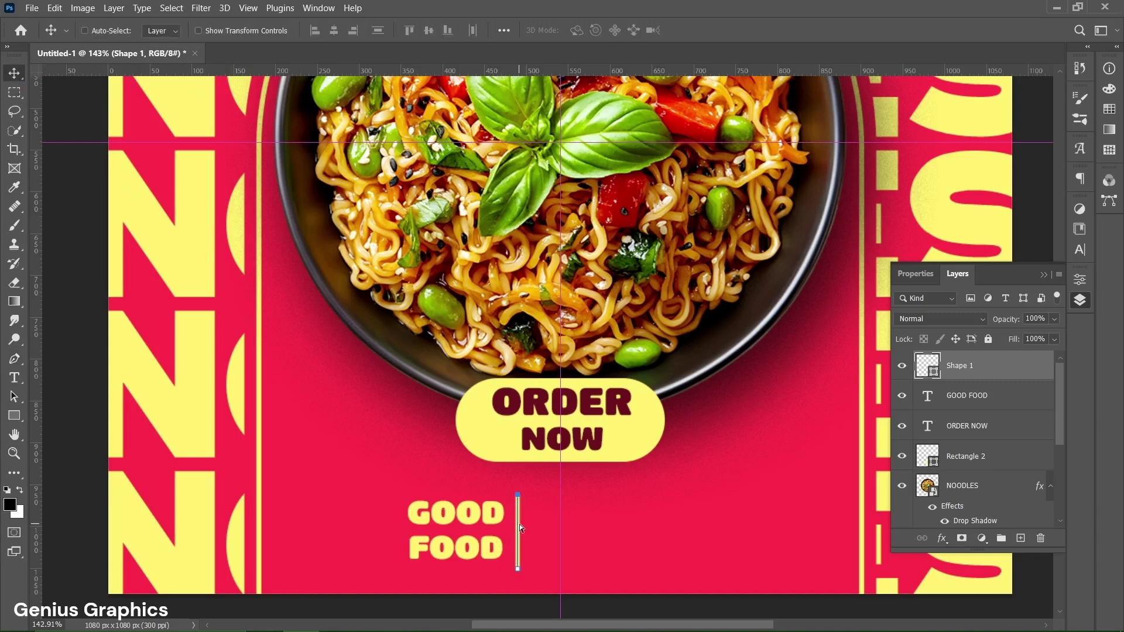
{"action": "key", "text": "ctrl+t"}
{"action": "left_click_drag", "start_coordinate": [518, 495], "coordinate": [517, 499]}
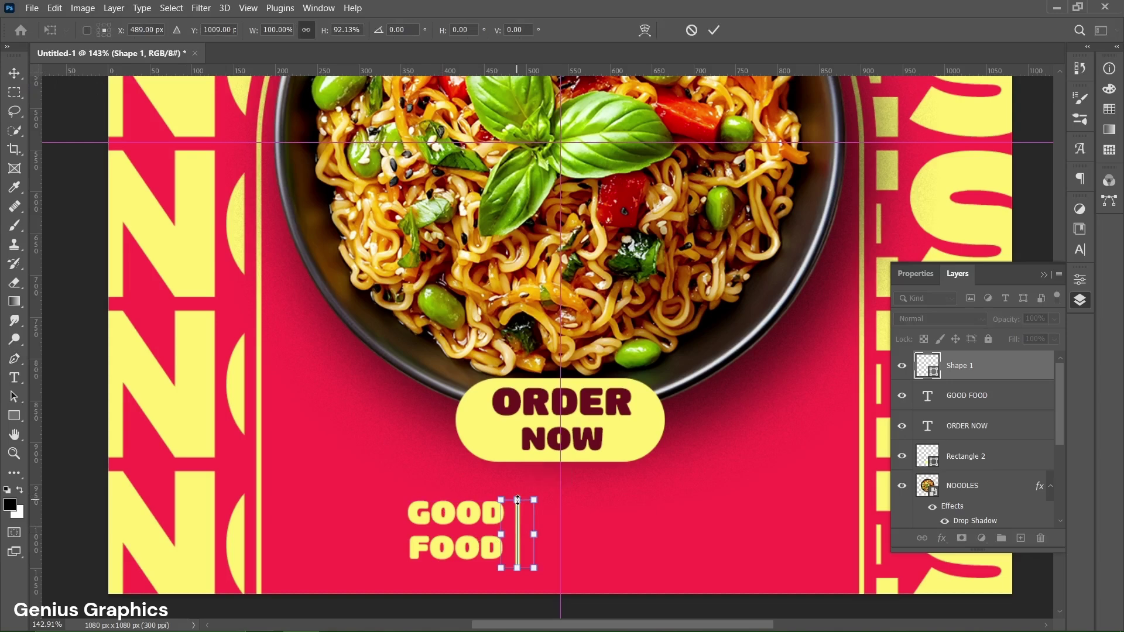
{"action": "left_click_drag", "start_coordinate": [518, 568], "coordinate": [518, 560]}
- Commit the divider, then place-embed the ICONS image and shrink it small
{"action": "left_click", "coordinate": [714, 30]}
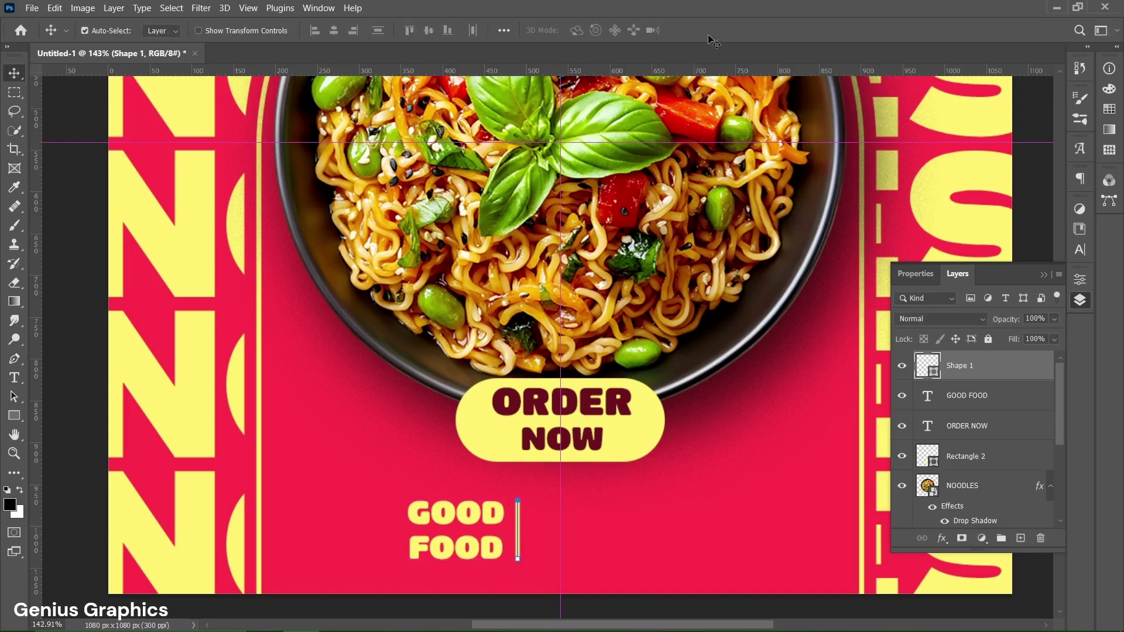
{"action": "left_click", "coordinate": [33, 8]}
{"action": "left_click", "coordinate": [56, 270]}
{"action": "left_click", "coordinate": [185, 278]}
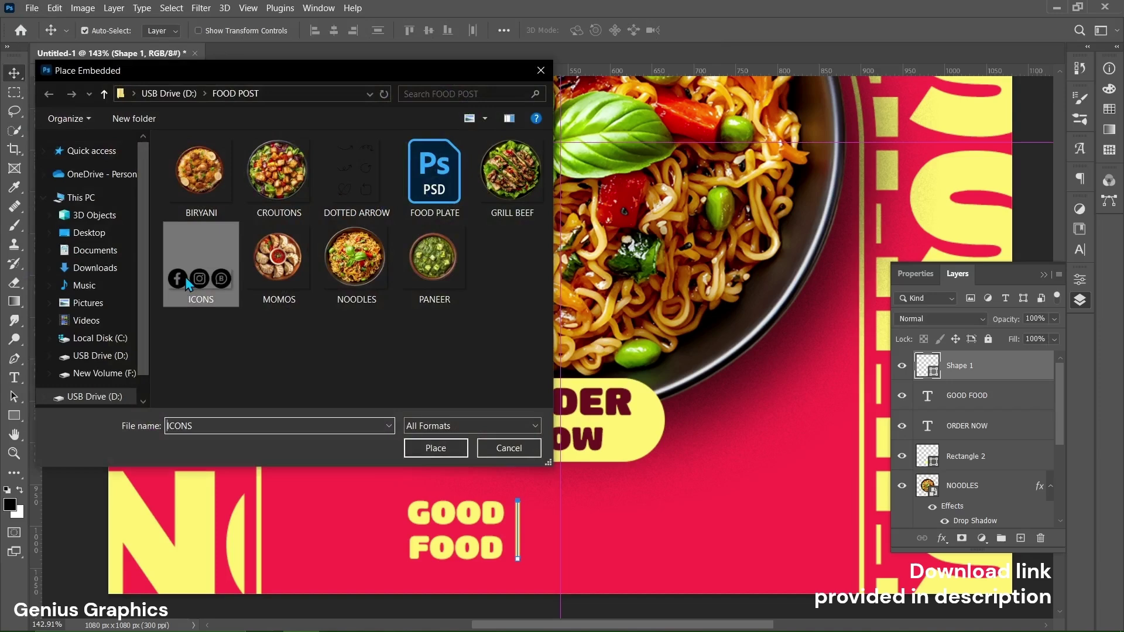
{"action": "left_click", "coordinate": [439, 451]}
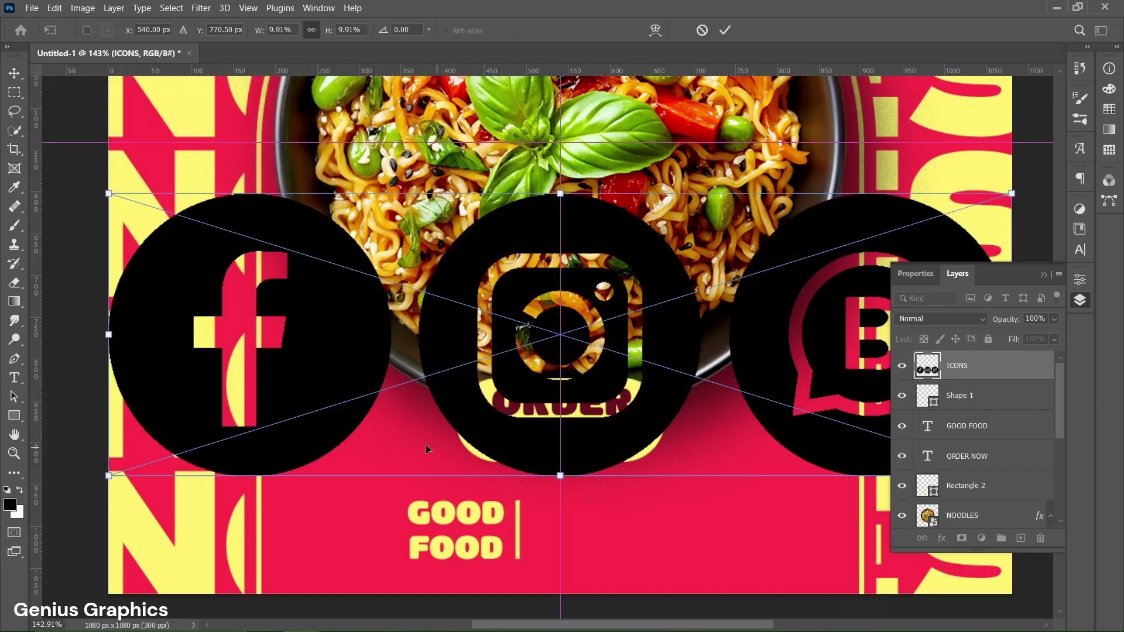
{"action": "left_click_drag", "start_coordinate": [109, 336], "coordinate": [496, 348]}
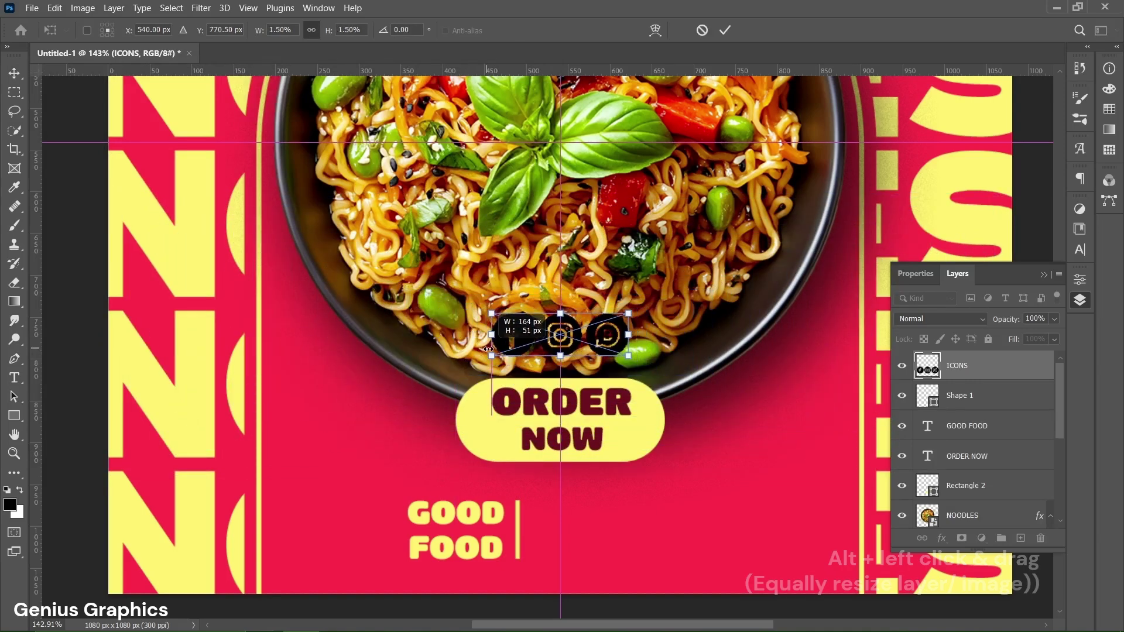
{"action": "left_click", "coordinate": [725, 30]}
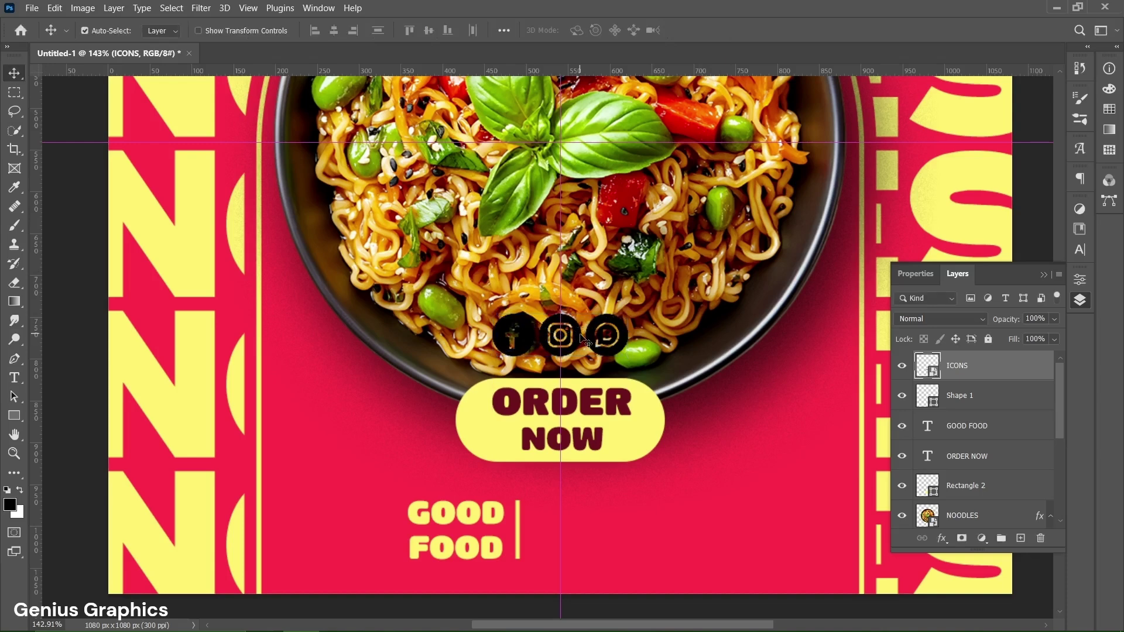
- Move the ICONS layer right of the divider beside GOOD FOOD and scale it slightly smaller
{"action": "left_click_drag", "start_coordinate": [582, 338], "coordinate": [612, 521]}
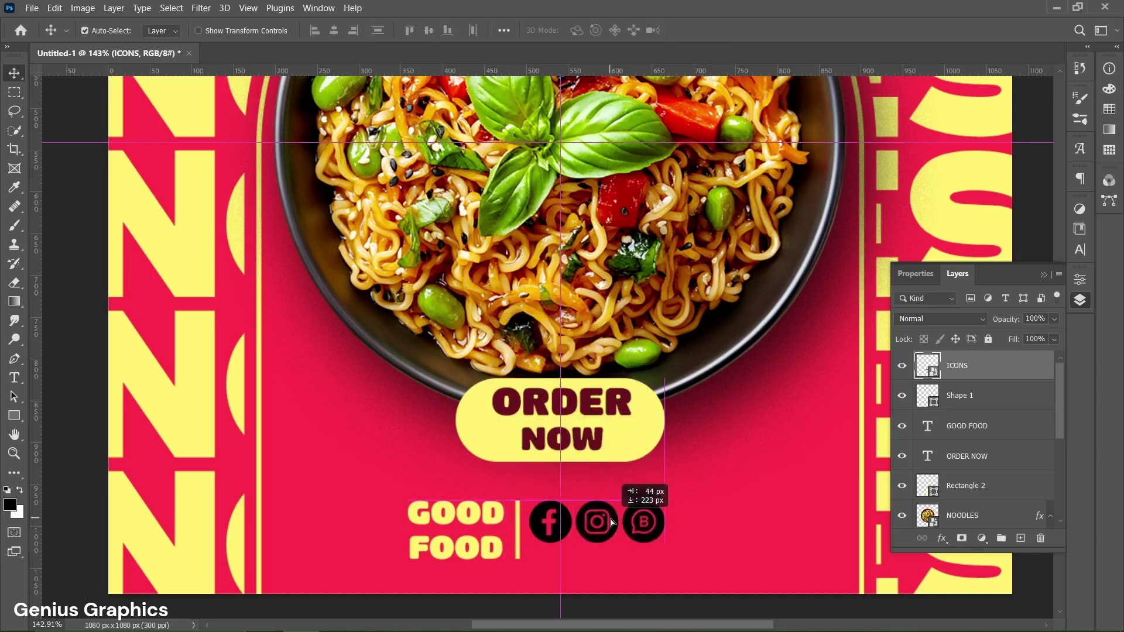
{"action": "key", "text": "ctrl+t"}
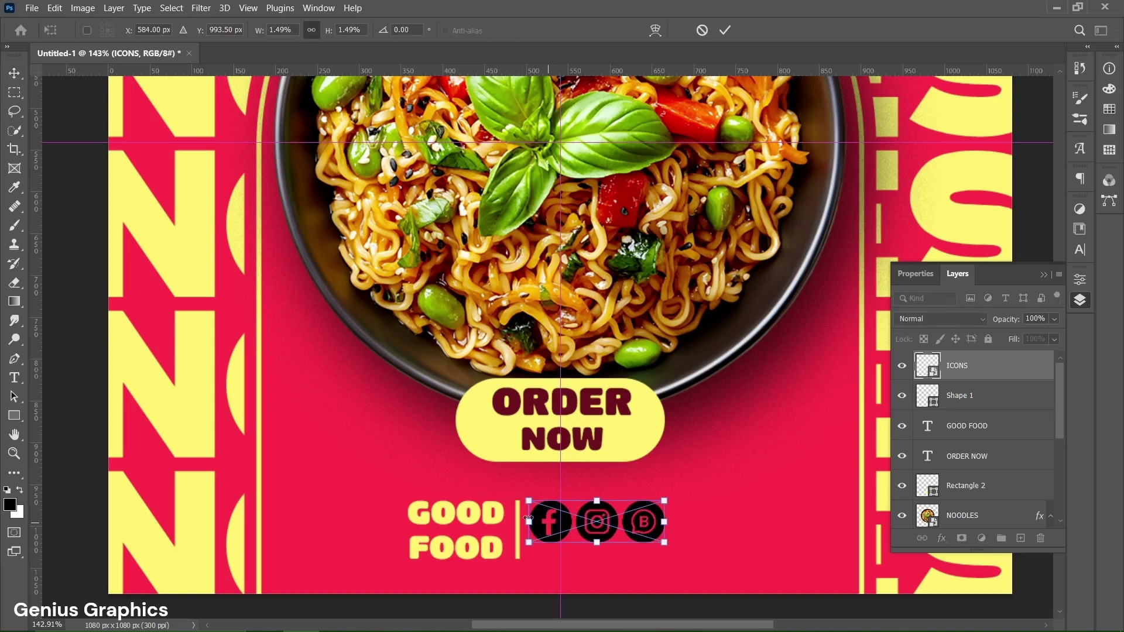
{"action": "left_click_drag", "start_coordinate": [531, 501], "coordinate": [531, 501]}
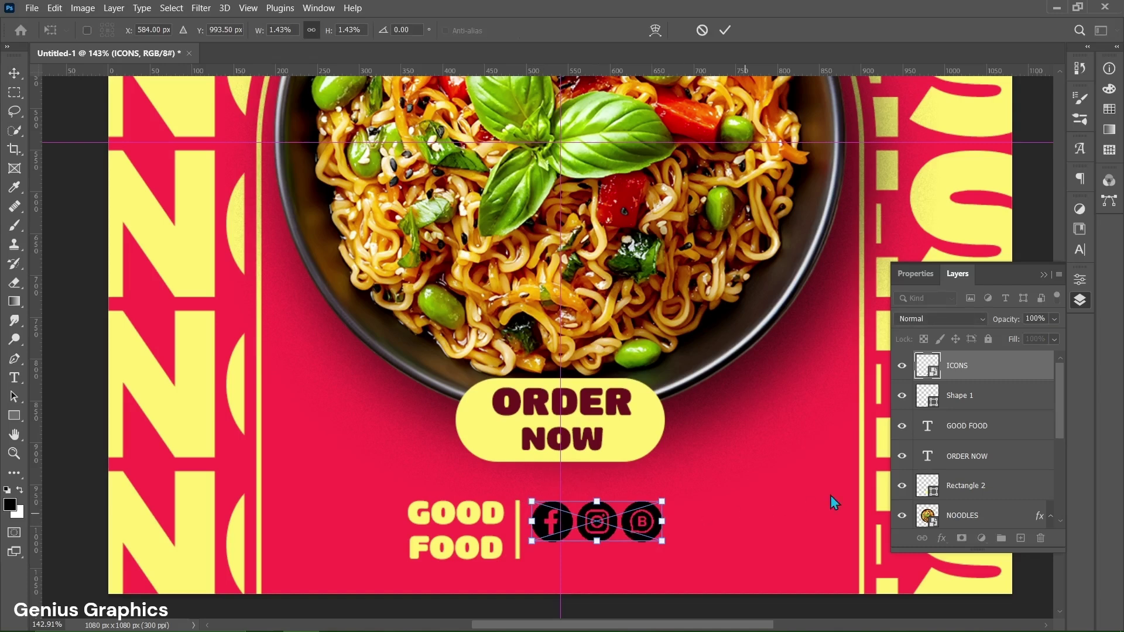
{"action": "key", "text": "Return"}
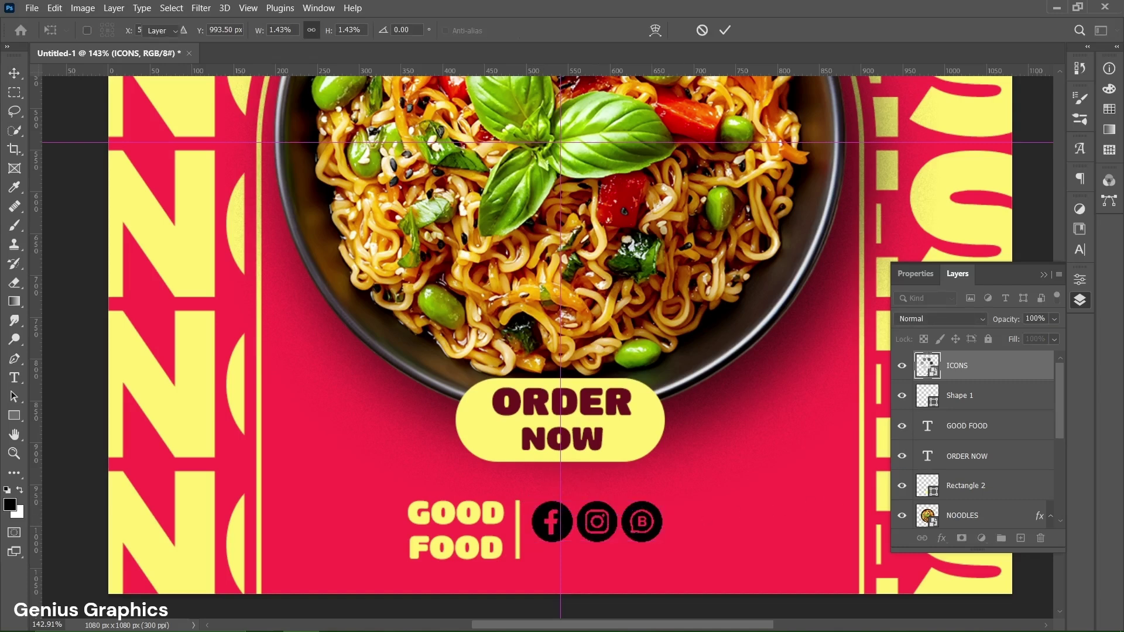
- Add a Solid Color fill layer of the poster's sampled yellow (#fff270) over the three icons
{"action": "left_click", "coordinate": [927, 368], "text": "ctrl"}
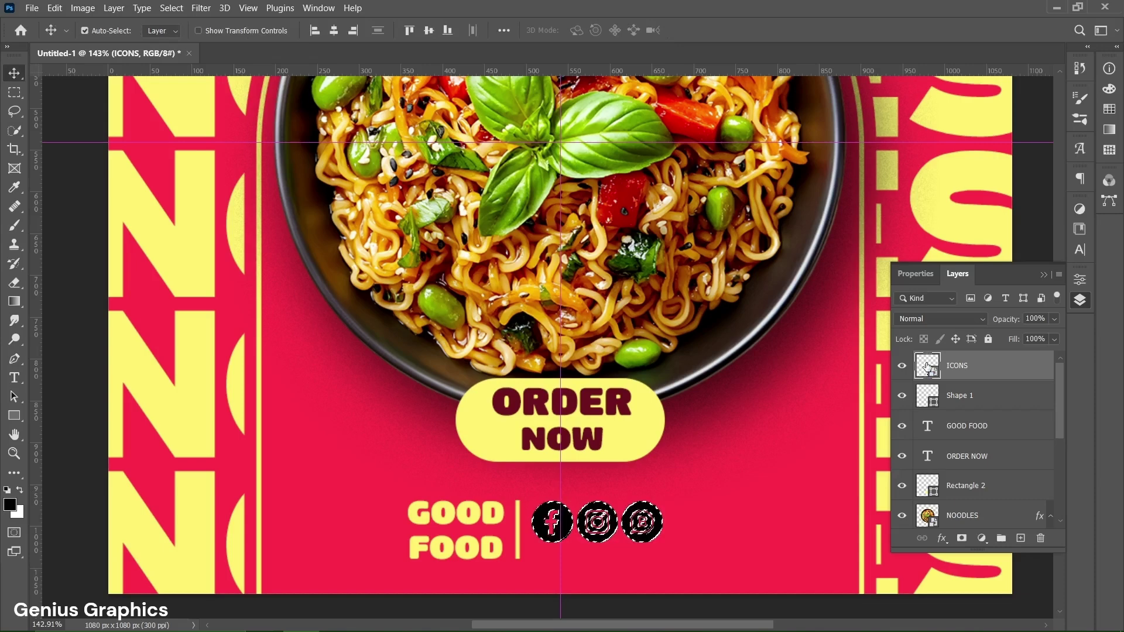
{"action": "left_click", "coordinate": [983, 538]}
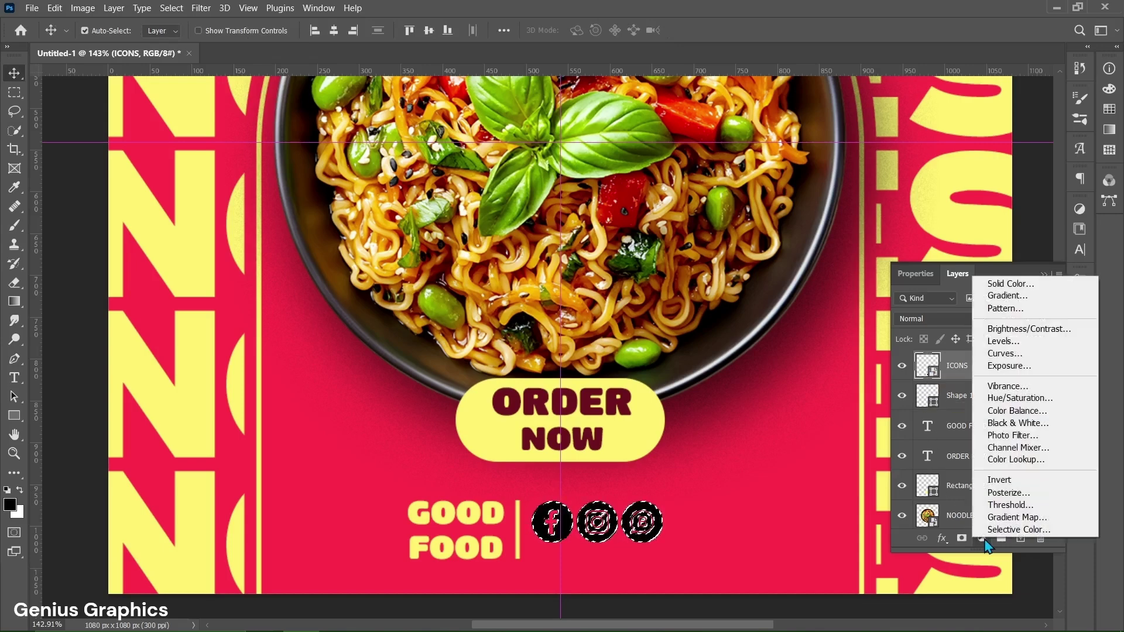
{"action": "left_click", "coordinate": [1011, 284]}
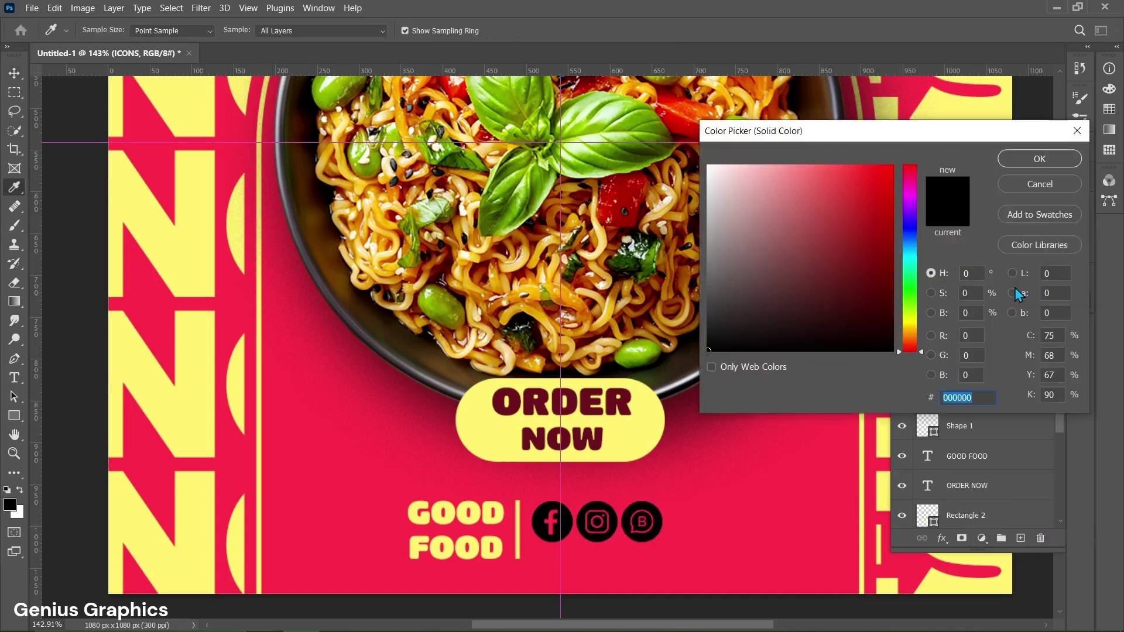
{"action": "left_click", "coordinate": [996, 562]}
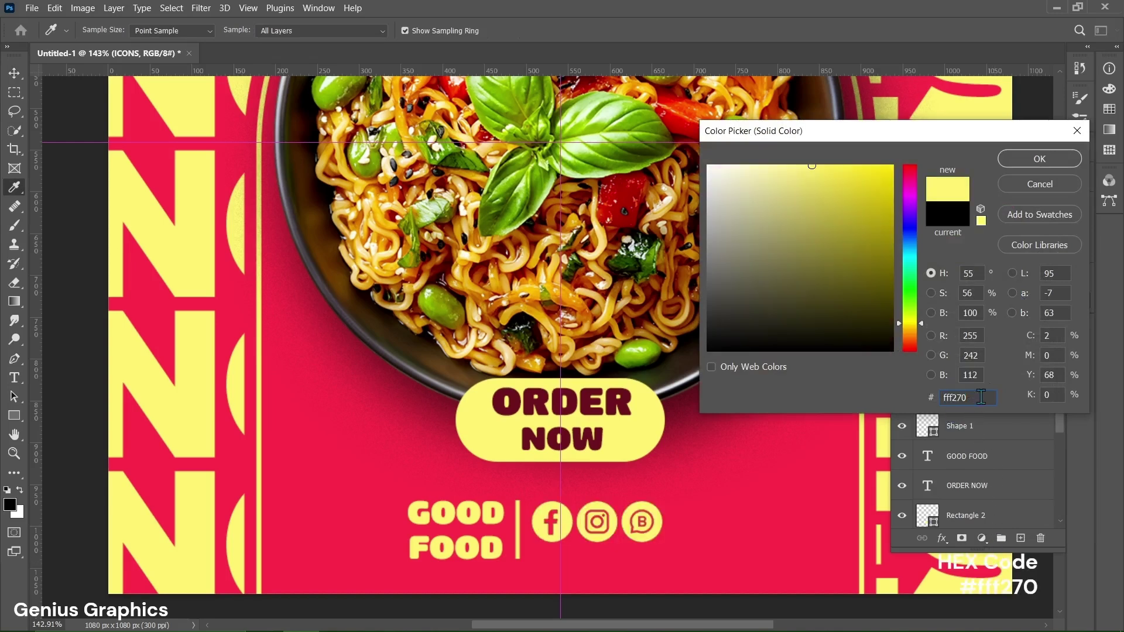
{"action": "left_click", "coordinate": [1041, 159]}
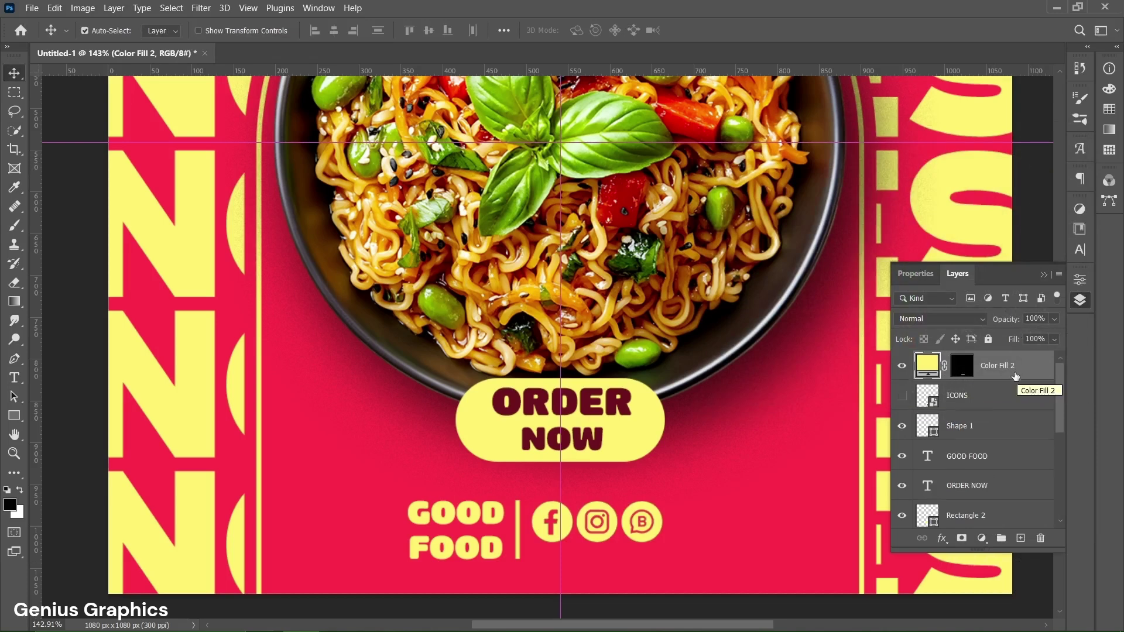
- Start a text line below the icons set to Century Gothic Bold, 5 pt
{"action": "left_click", "coordinate": [14, 381]}
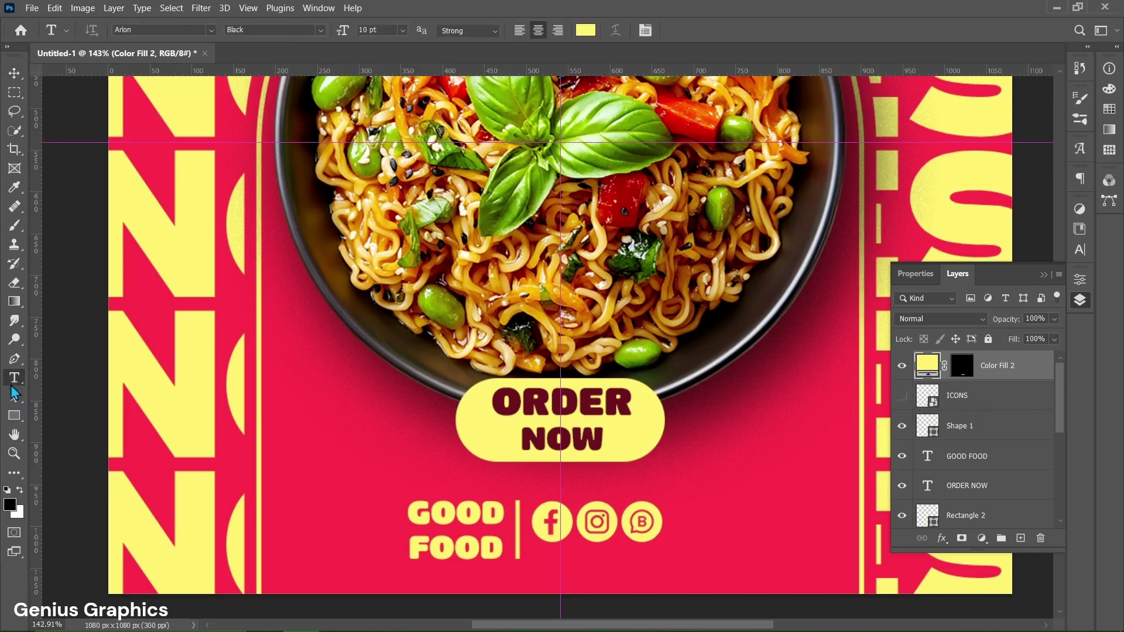
{"action": "left_click", "coordinate": [550, 565]}
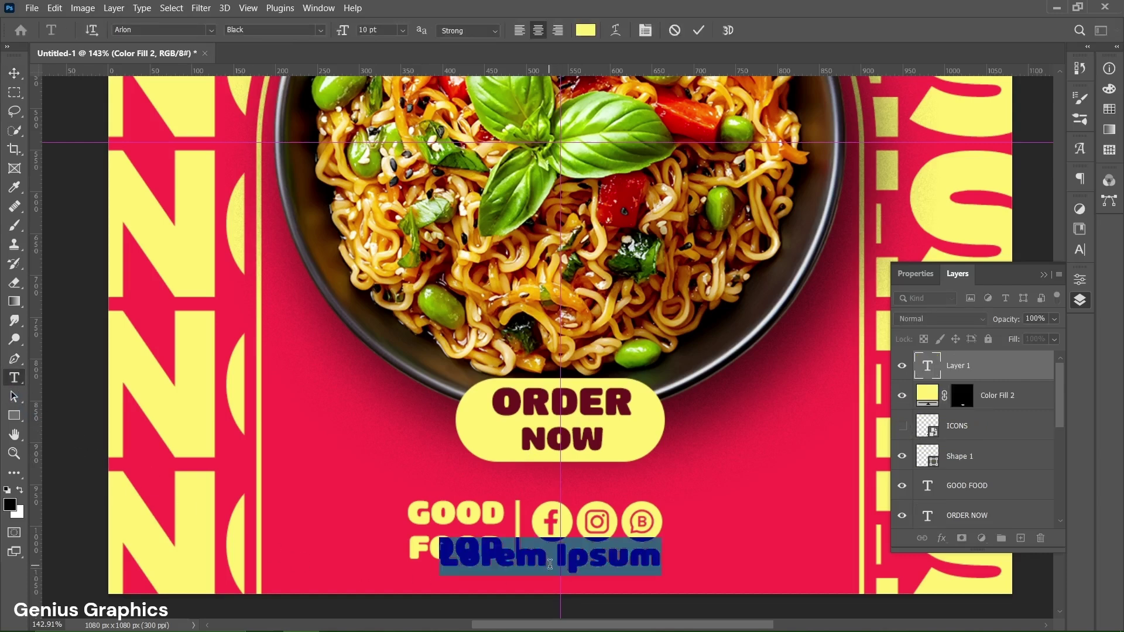
{"action": "left_click", "coordinate": [913, 275]}
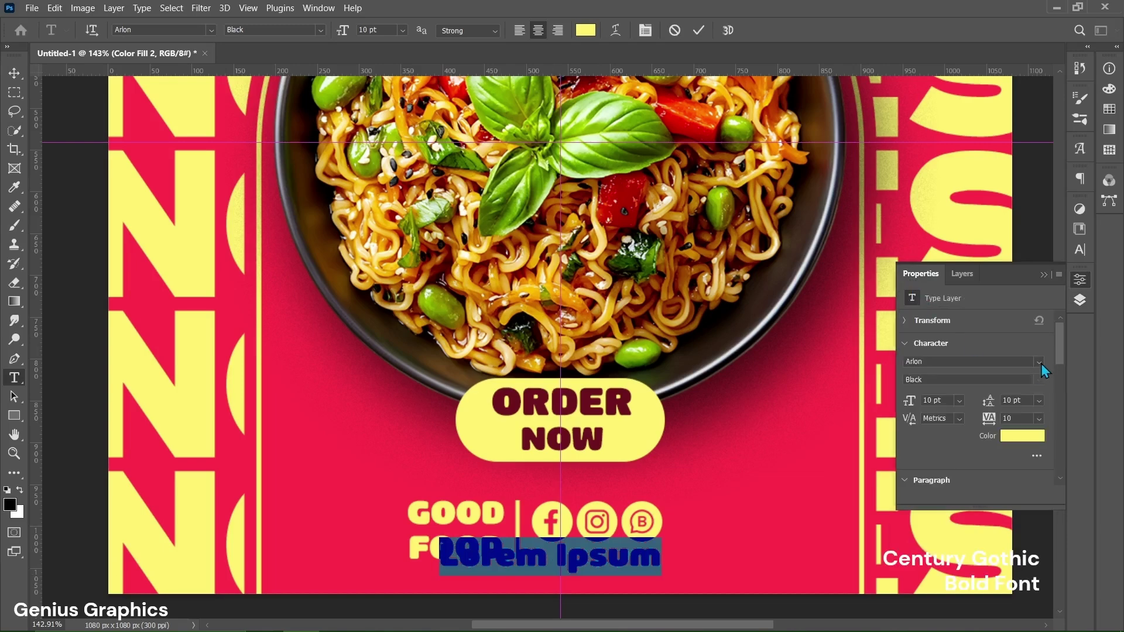
{"action": "left_click", "coordinate": [1039, 362]}
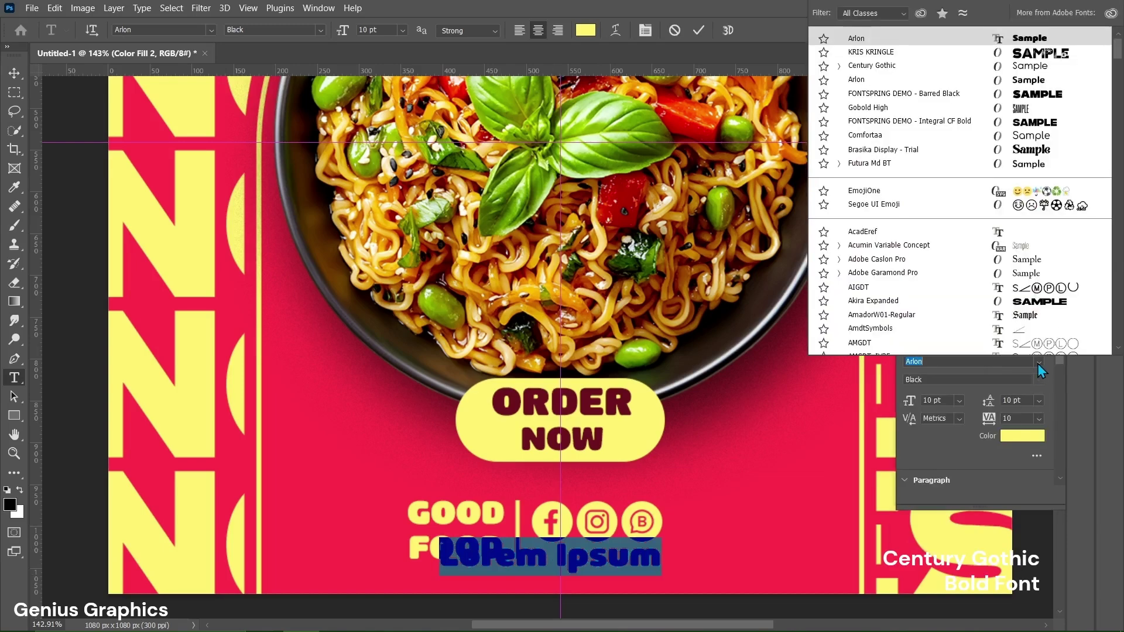
{"action": "left_click", "coordinate": [840, 66]}
{"action": "left_click", "coordinate": [862, 107]}
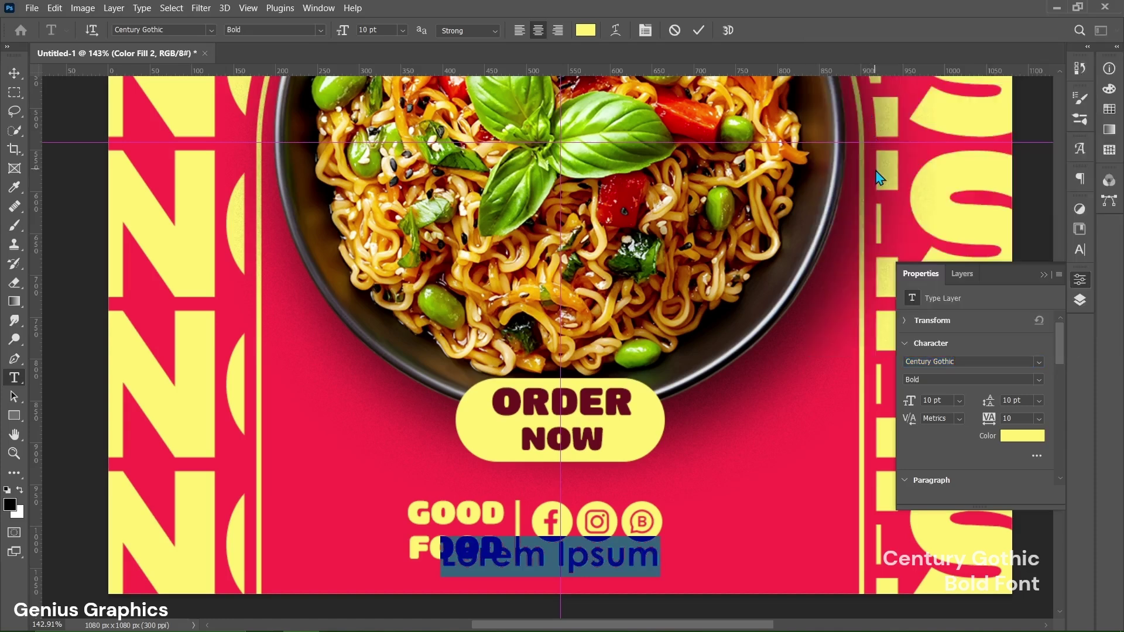
{"action": "left_click", "coordinate": [929, 402]}
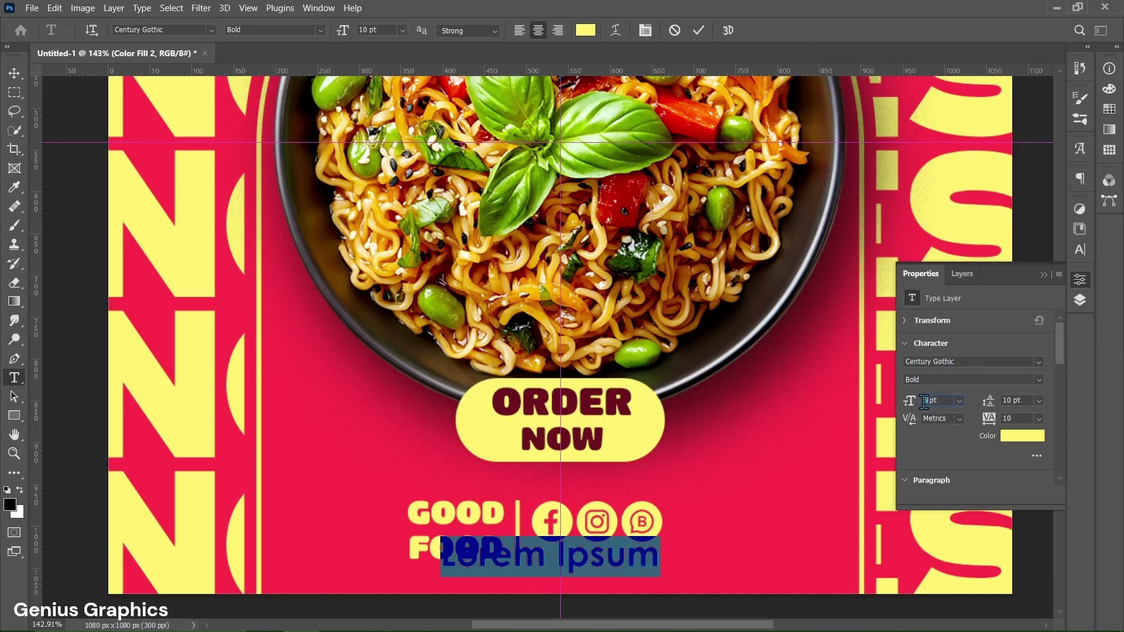
{"action": "type", "text": "5"}
{"action": "key", "text": "Return"}
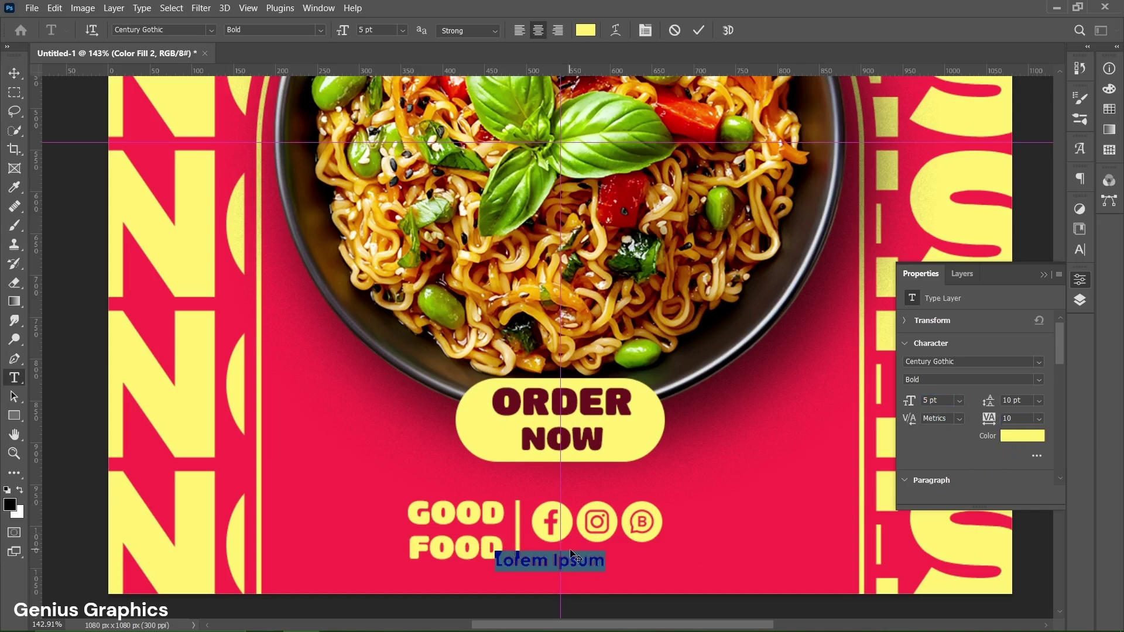
{"action": "type", "text": "www."}
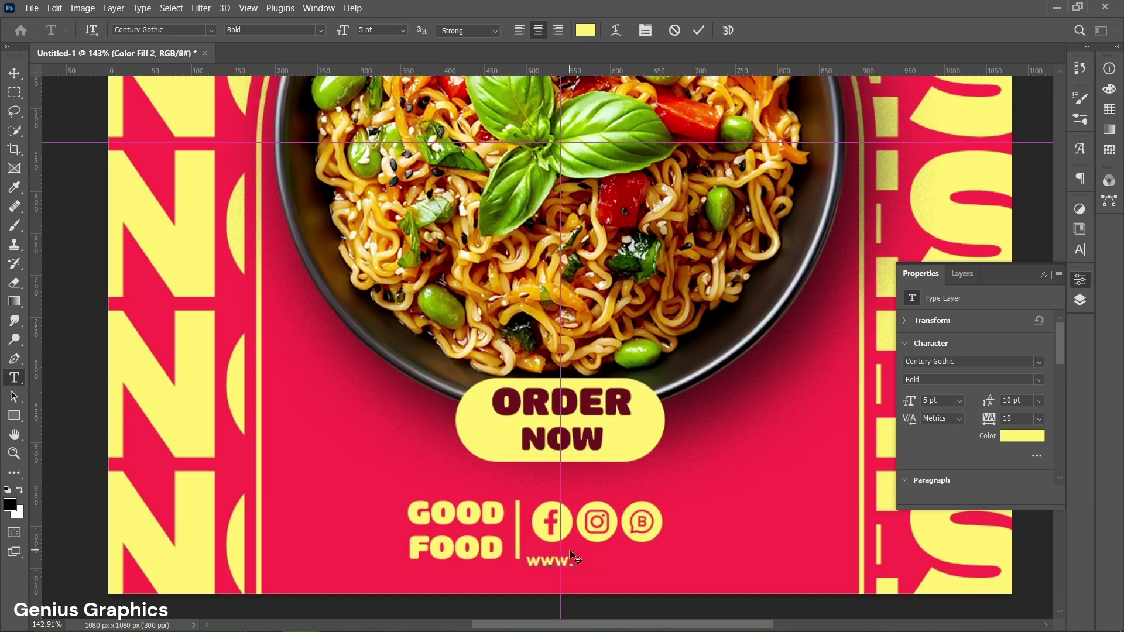
{"action": "type", "text": "foodposy"}
{"action": "key", "text": "BackSpace"}
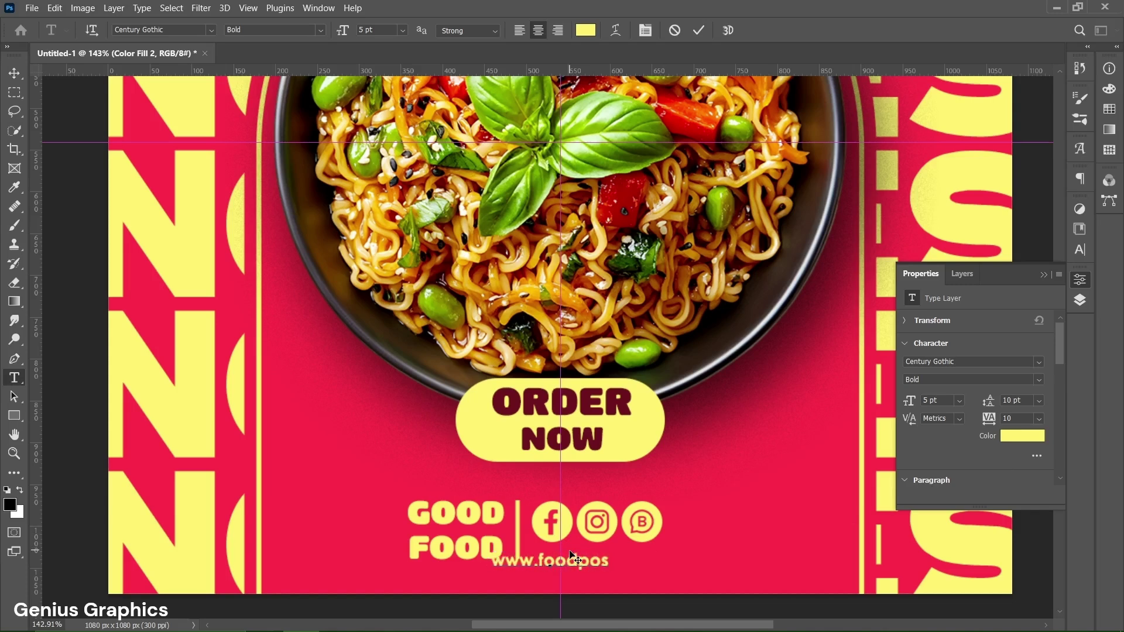
{"action": "type", "text": "t.com"}
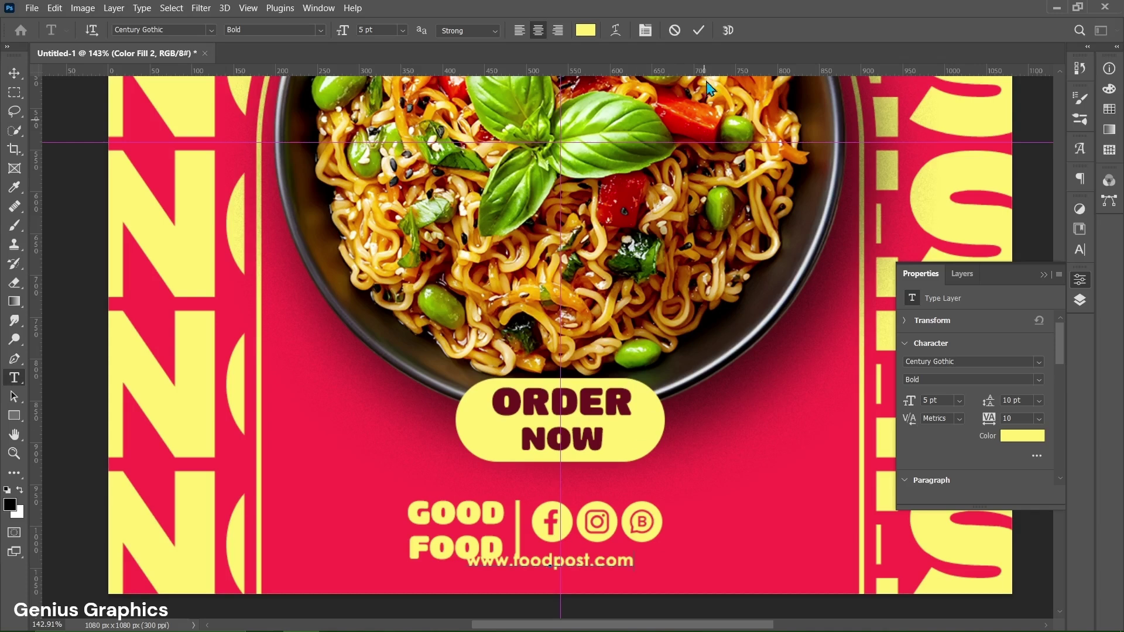
{"action": "left_click", "coordinate": [700, 30]}
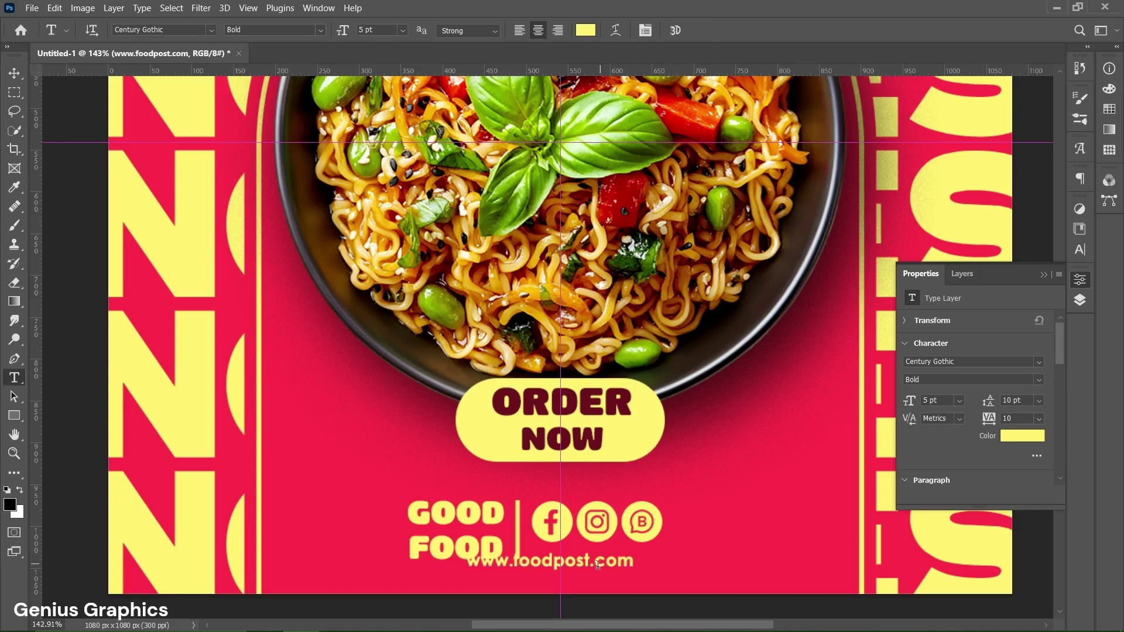
{"action": "left_click", "coordinate": [14, 73]}
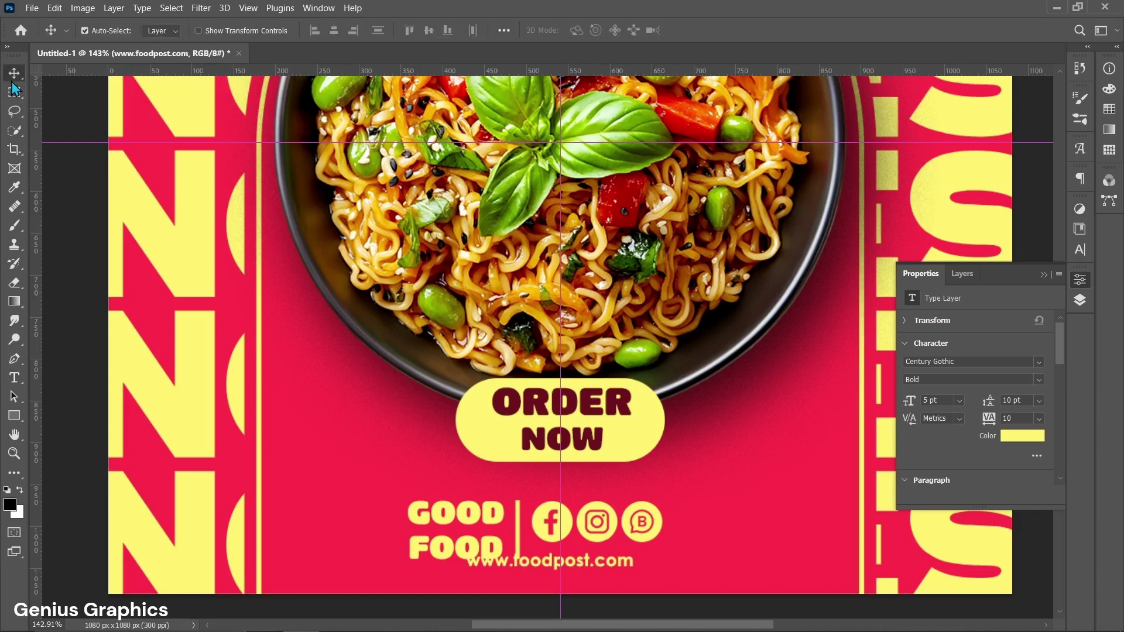
{"action": "mouse_move", "coordinate": [491, 566]}
{"action": "left_mouse_down"}
{"action": "mouse_move", "coordinate": [565, 557]}
{"action": "mouse_move", "coordinate": [535, 526]}
{"action": "left_mouse_up"}
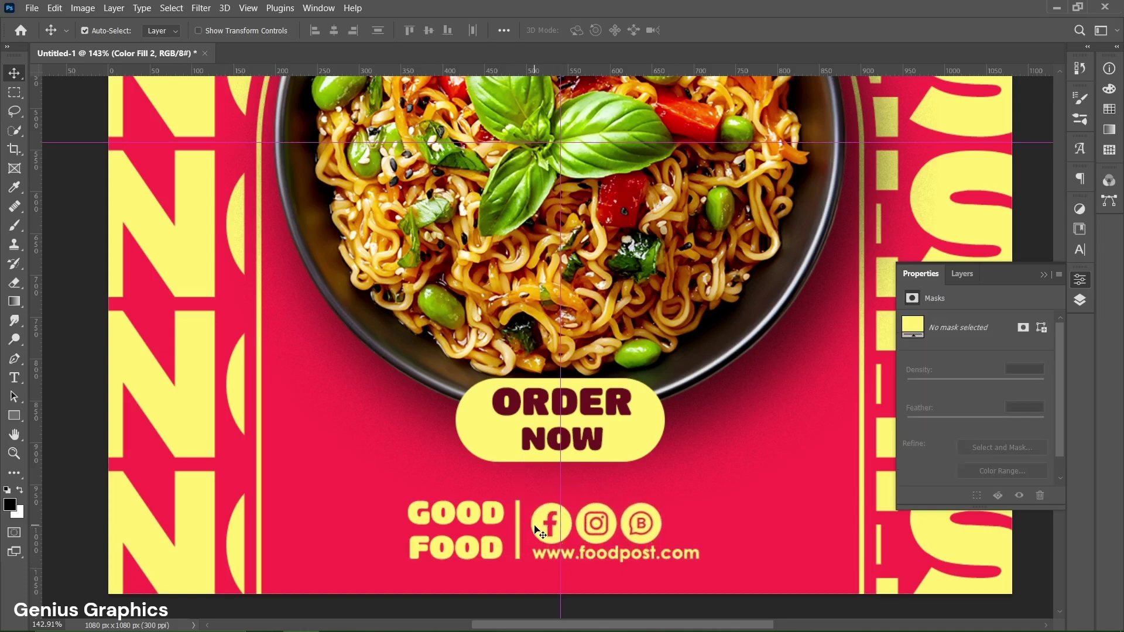
{"action": "left_click_drag", "start_coordinate": [36, 505], "coordinate": [530, 562]}
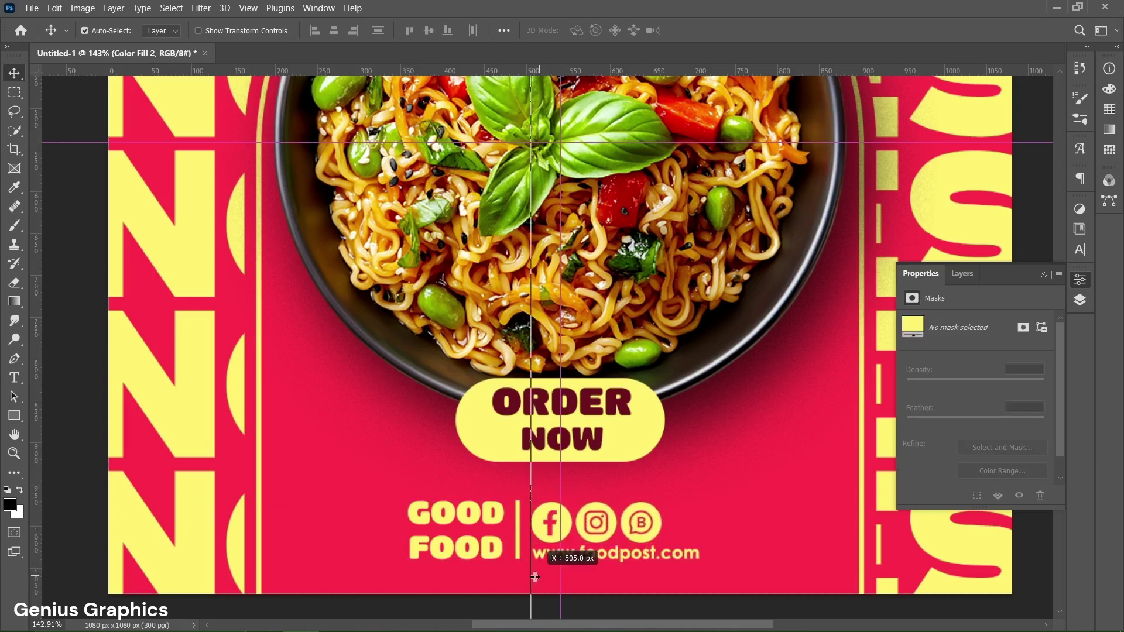
{"action": "left_click", "coordinate": [554, 525]}
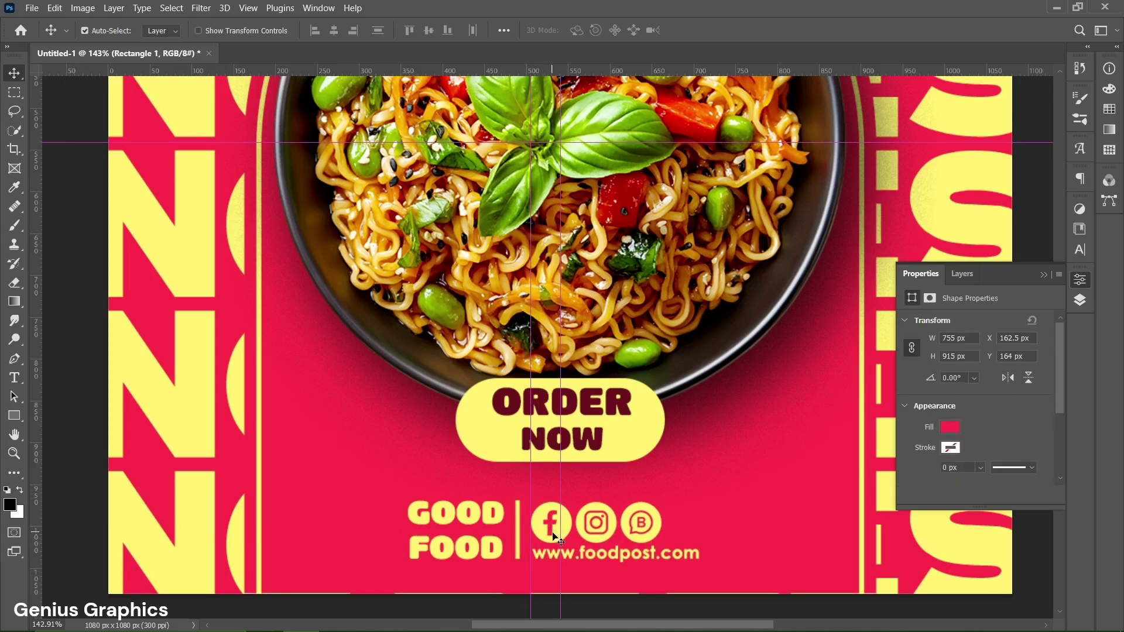
{"action": "left_click", "coordinate": [554, 563]}
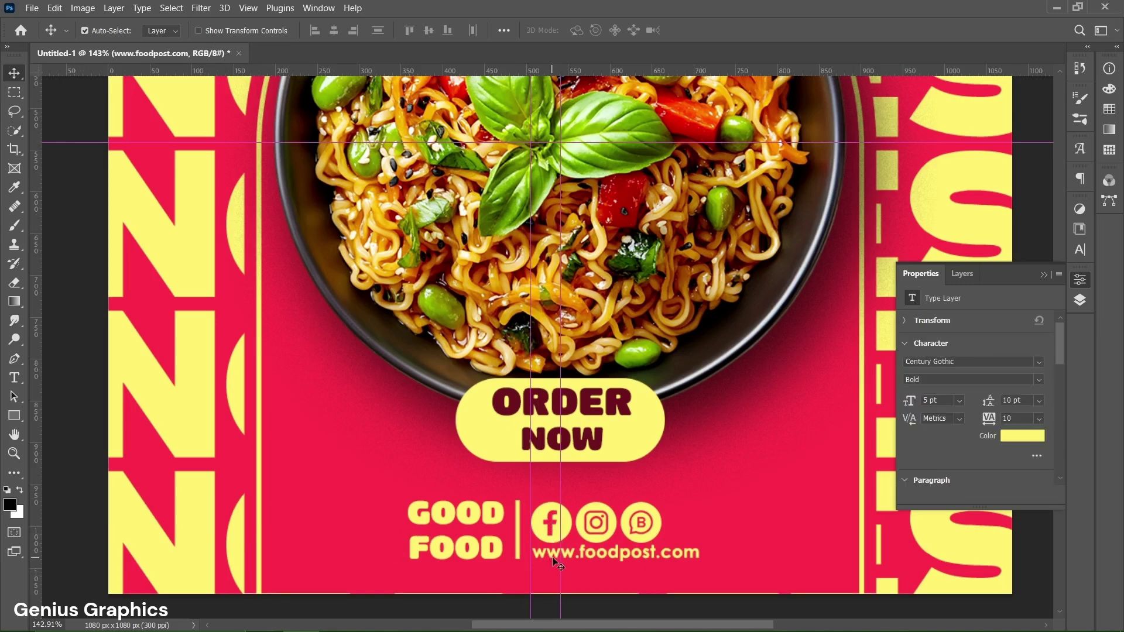
{"action": "left_click", "coordinate": [553, 518]}
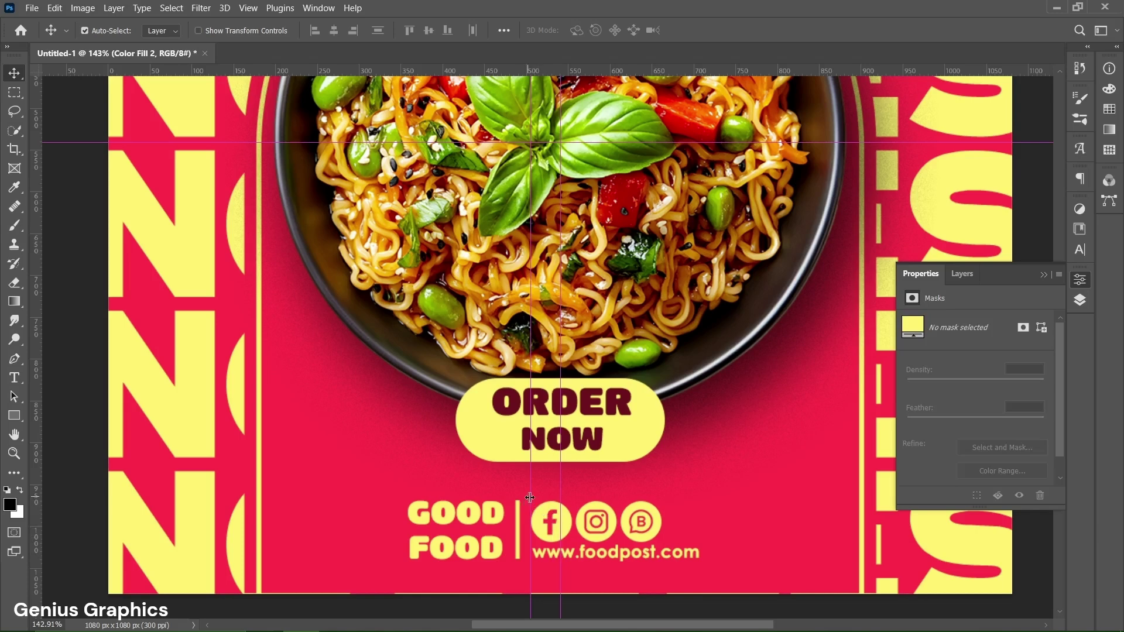
{"action": "key", "text": "ctrl+z"}
{"action": "left_click", "coordinate": [950, 279]}
{"action": "left_click", "coordinate": [506, 521]}
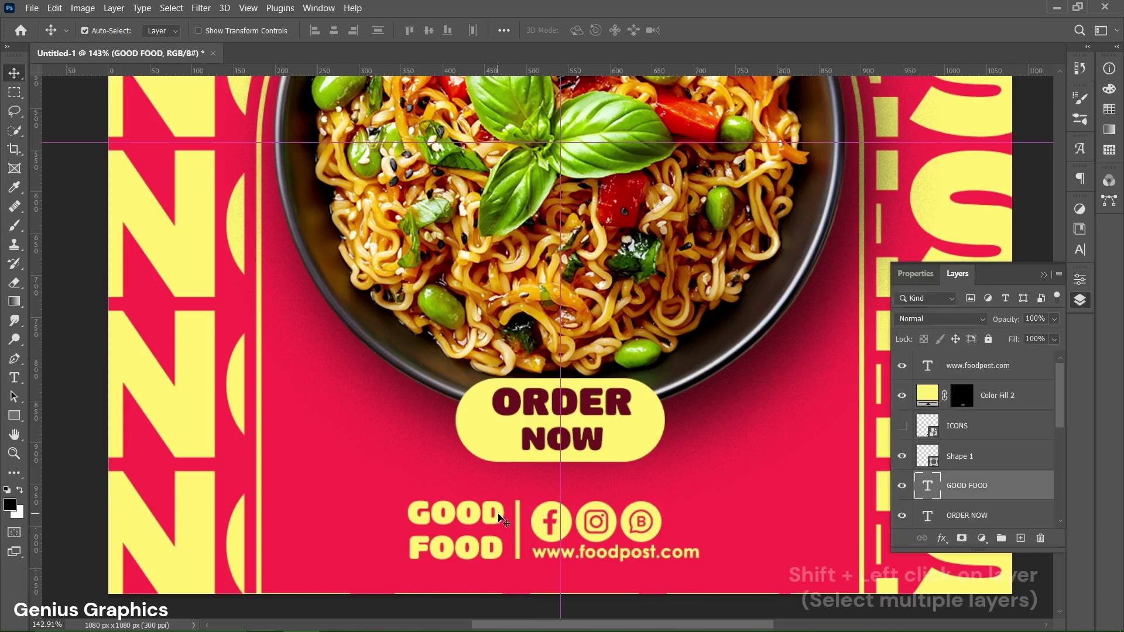
{"action": "left_click", "coordinate": [518, 521], "text": "shift"}
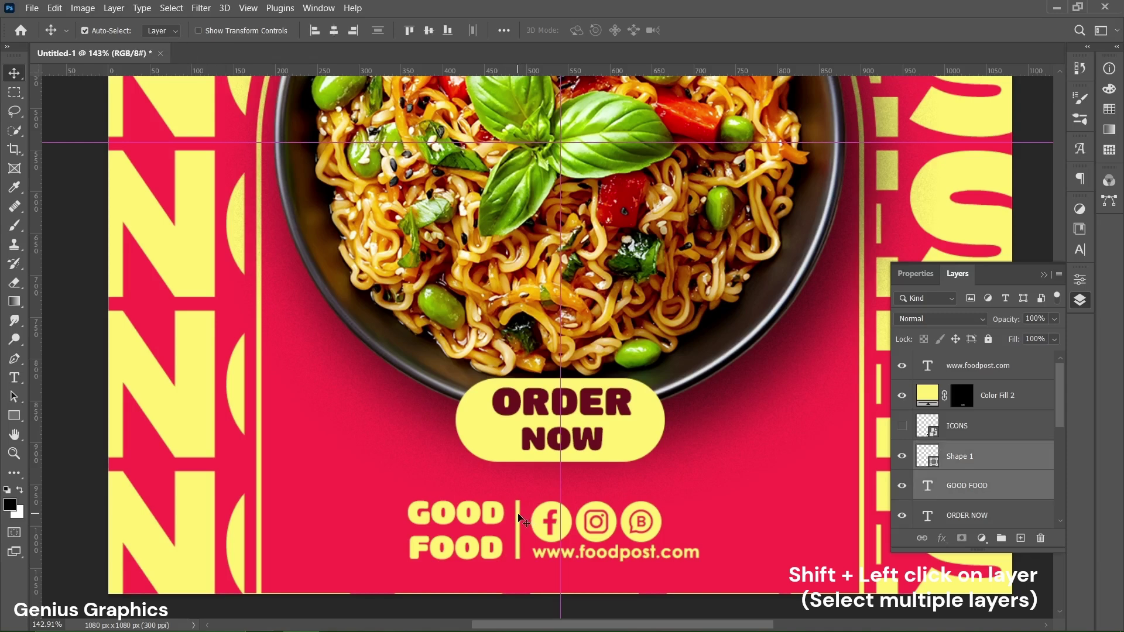
{"action": "left_click", "coordinate": [542, 526], "text": "shift"}
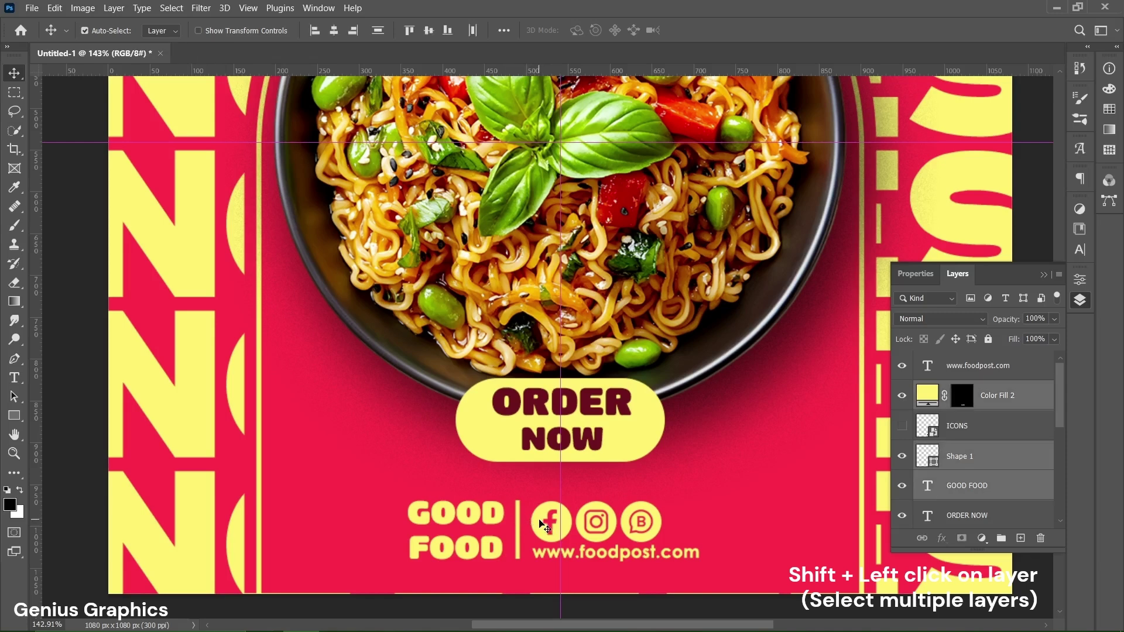
{"action": "left_click", "coordinate": [537, 554], "text": "shift"}
{"action": "key", "text": "ctrl+t"}
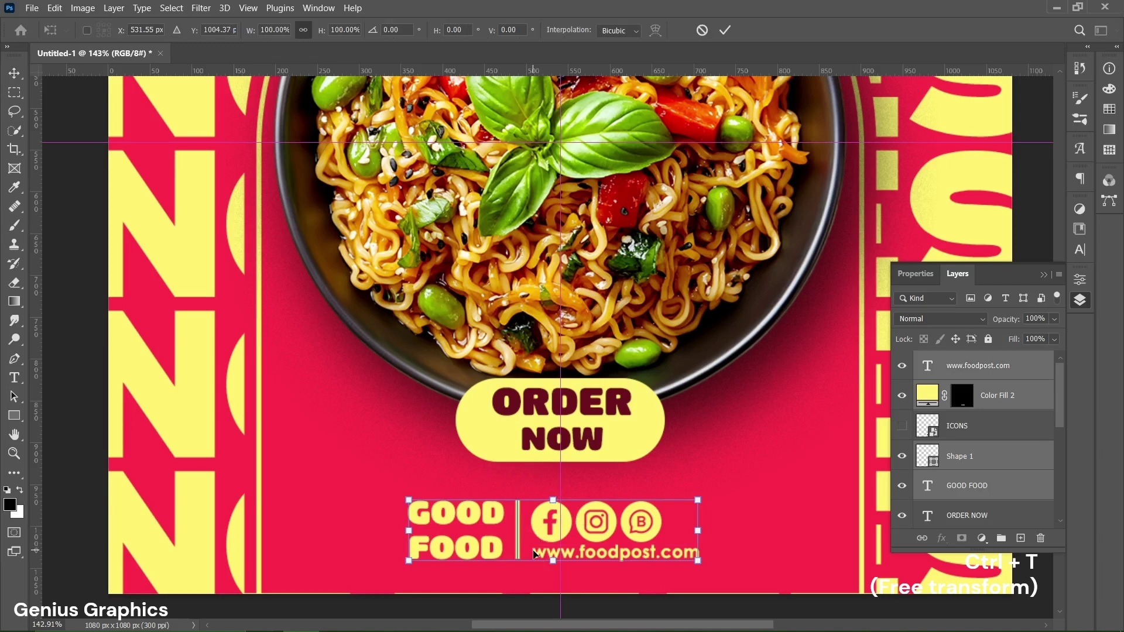
{"action": "left_click_drag", "start_coordinate": [542, 524], "coordinate": [551, 525]}
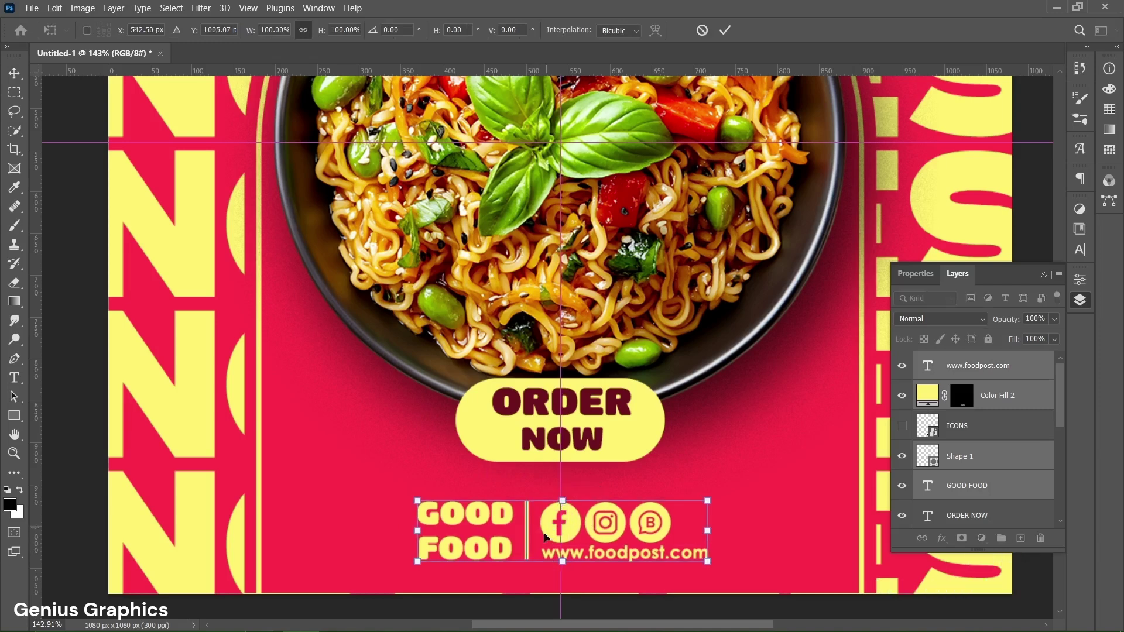
{"action": "left_click_drag", "start_coordinate": [548, 527], "coordinate": [544, 525]}
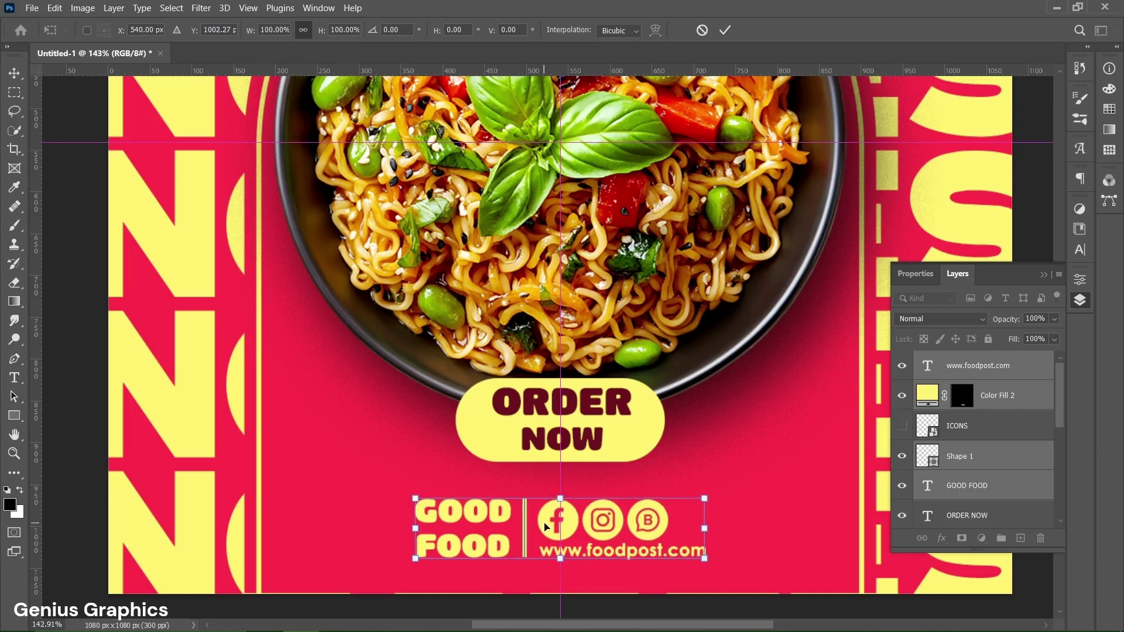
{"action": "left_click", "coordinate": [725, 30]}
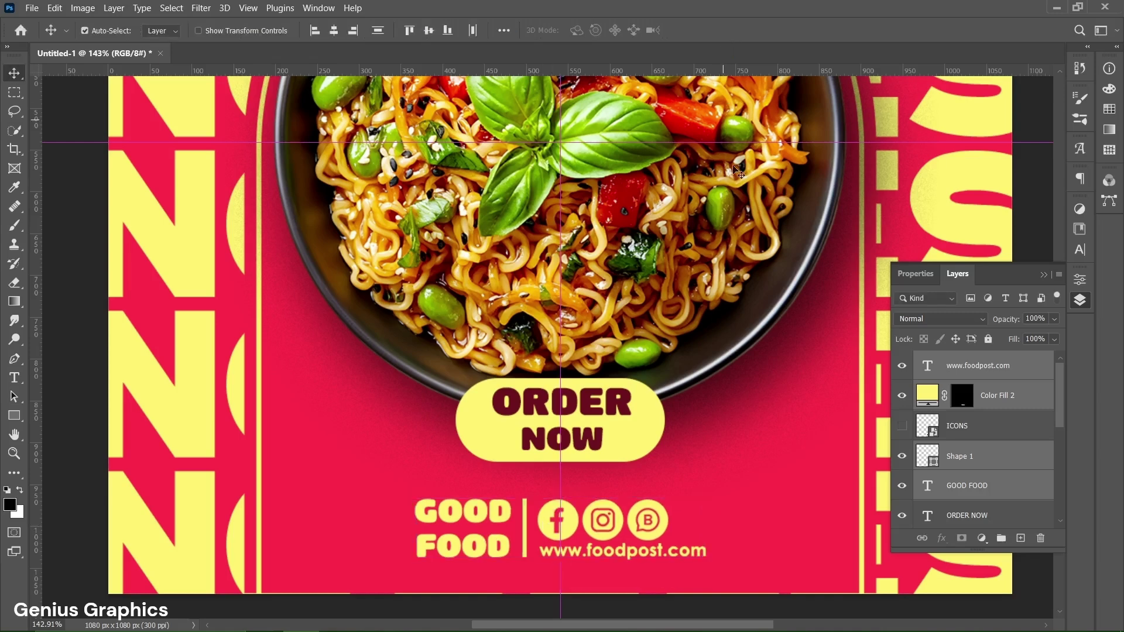
{"action": "left_click", "coordinate": [742, 514]}
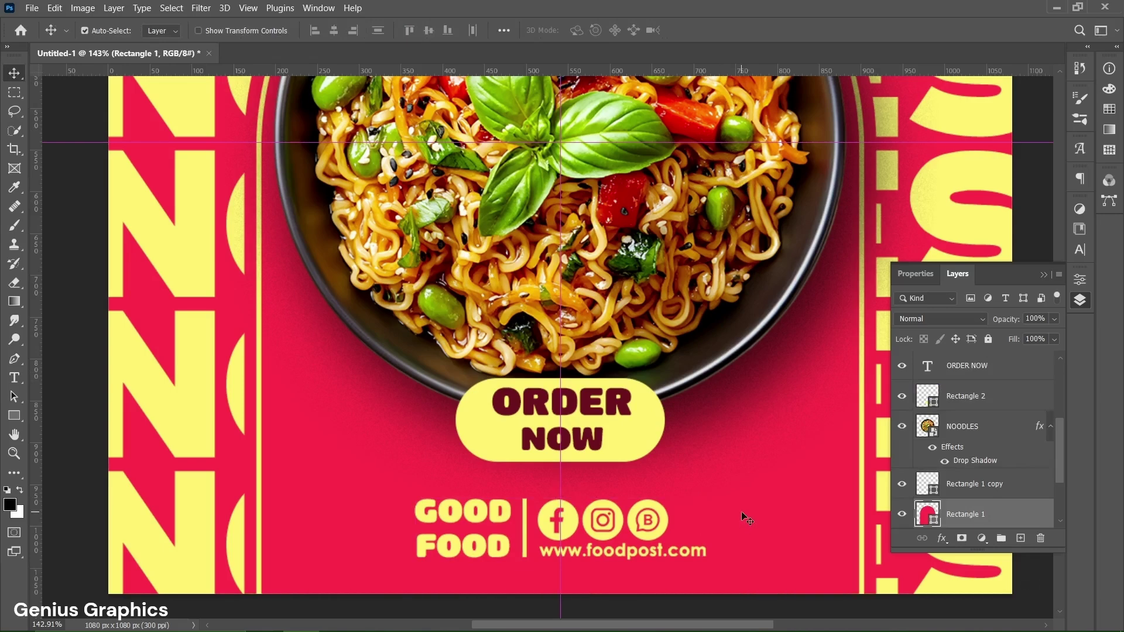
- Fit the poster in the window and clear all guides via View > Guides
{"action": "key", "text": "ctrl+0"}
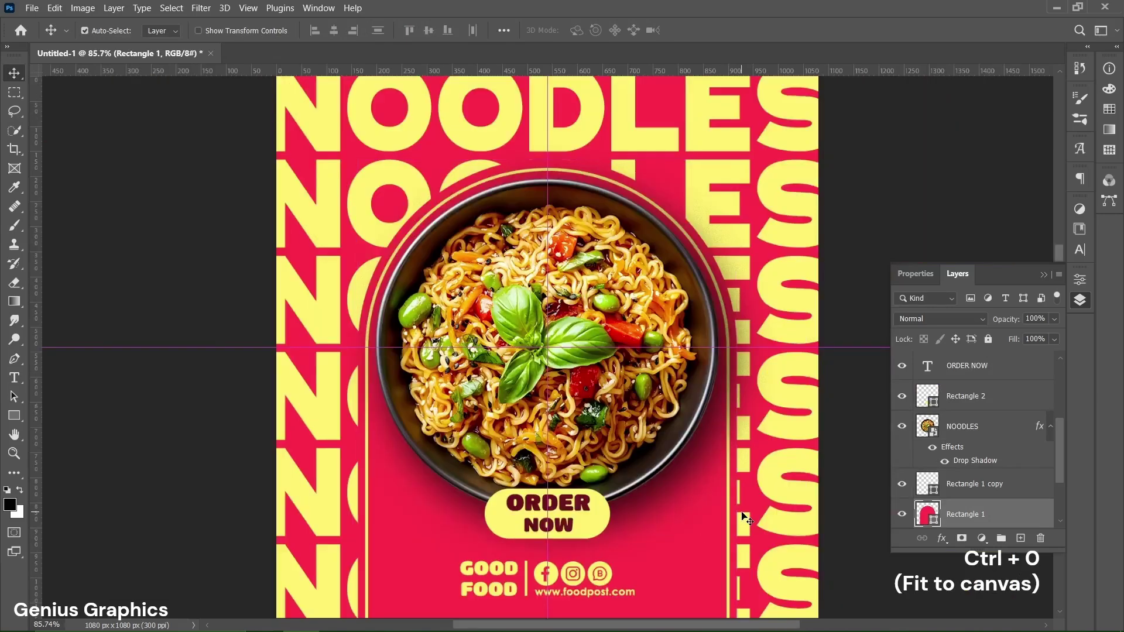
{"action": "left_click", "coordinate": [248, 8]}
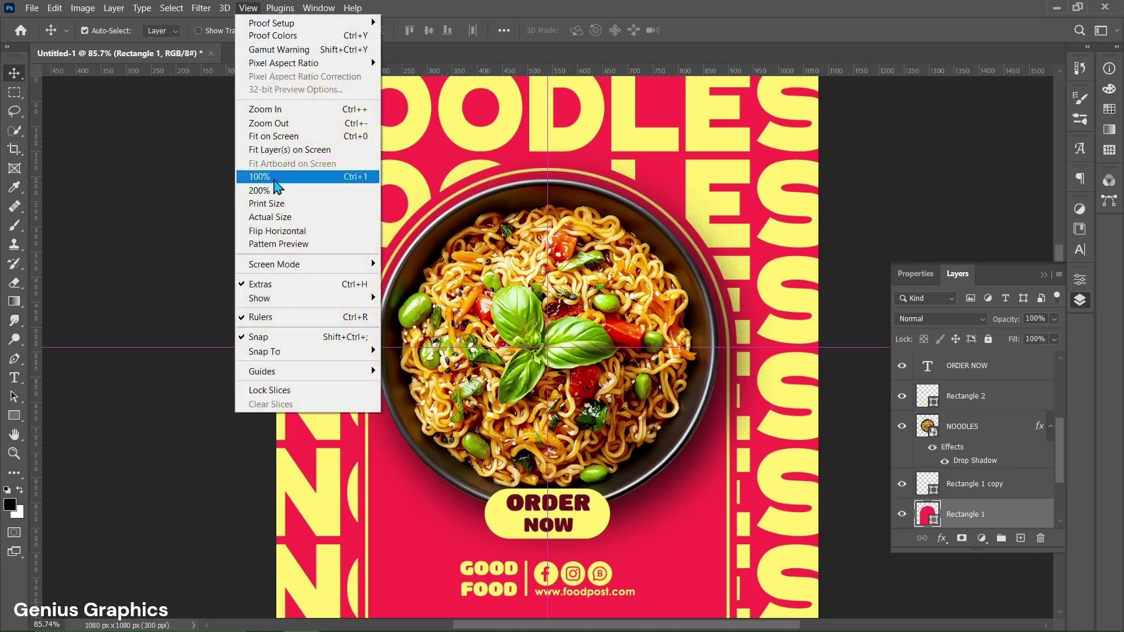
{"action": "mouse_move", "coordinate": [262, 372]}
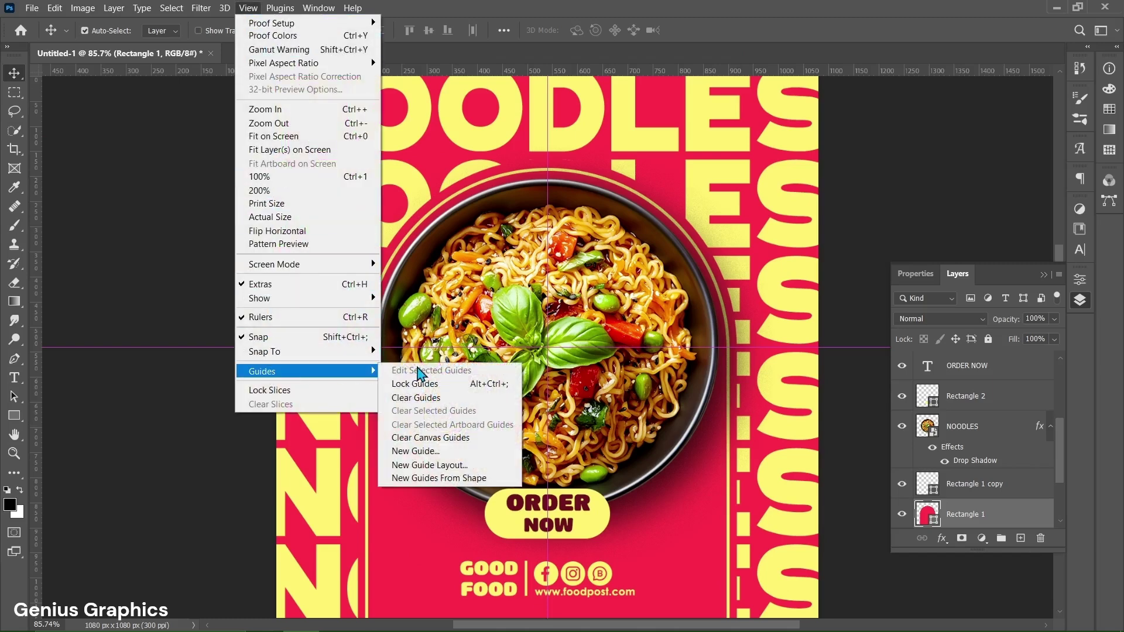
{"action": "left_click", "coordinate": [423, 398]}
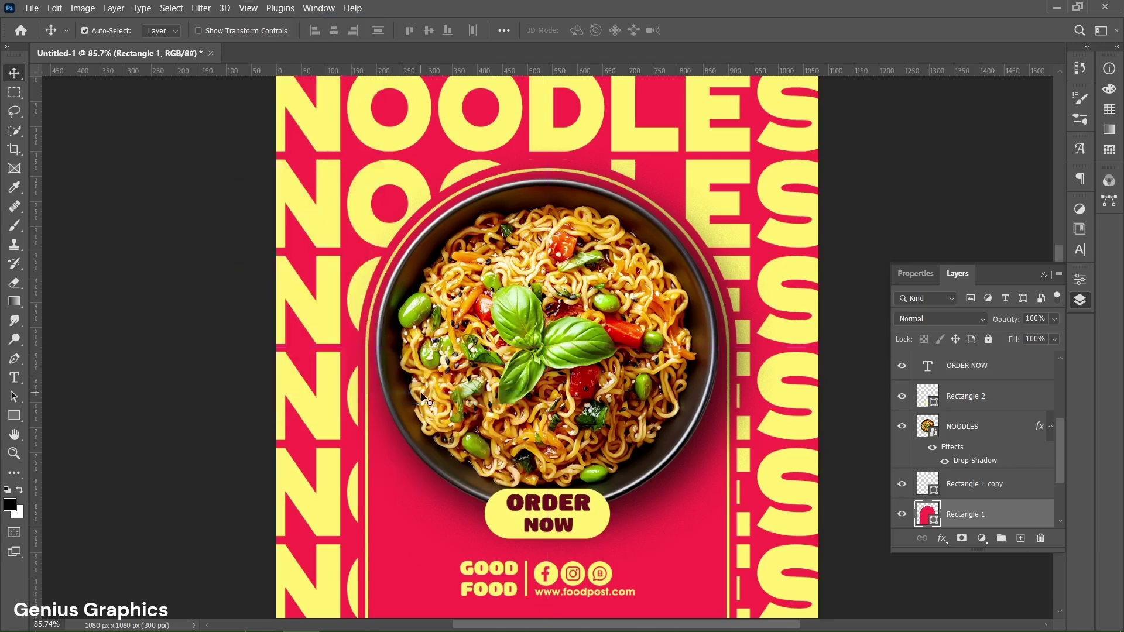
{"action": "scroll", "coordinate": [954, 433], "scroll_direction": "up", "scroll_amount": 3}
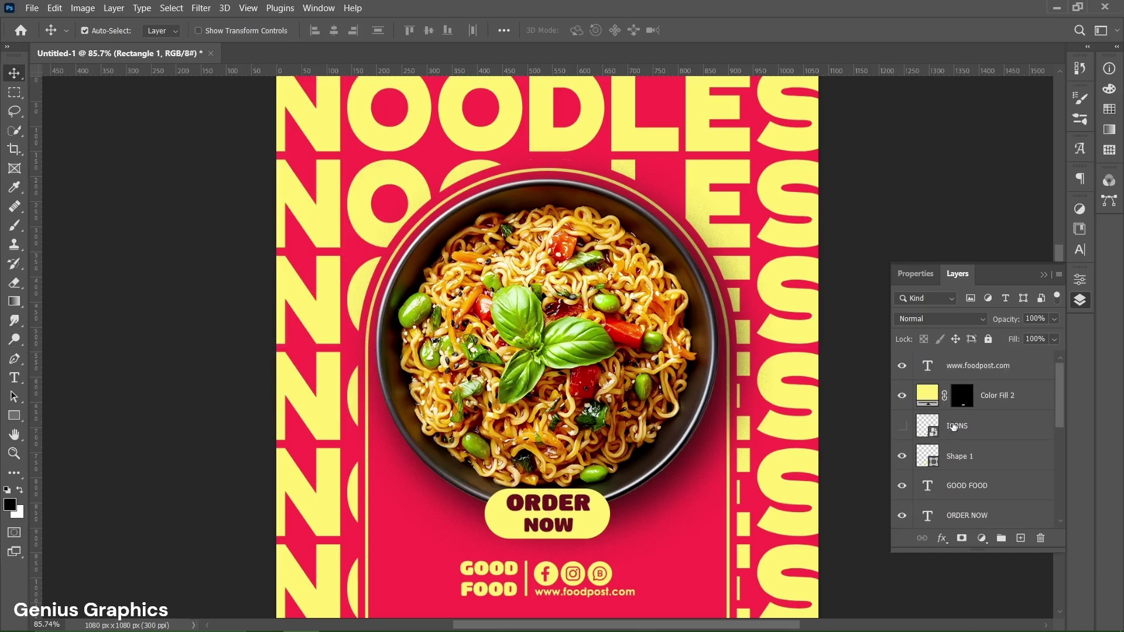
{"action": "left_click", "coordinate": [957, 375]}
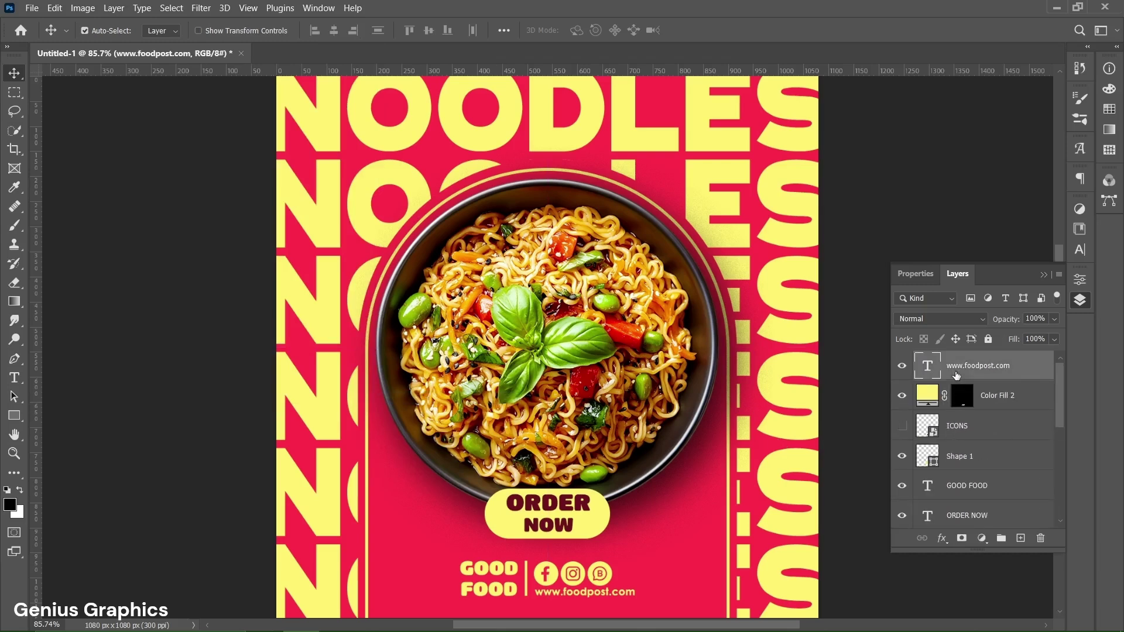
{"action": "key", "text": "ctrl+alt+shift+e"}
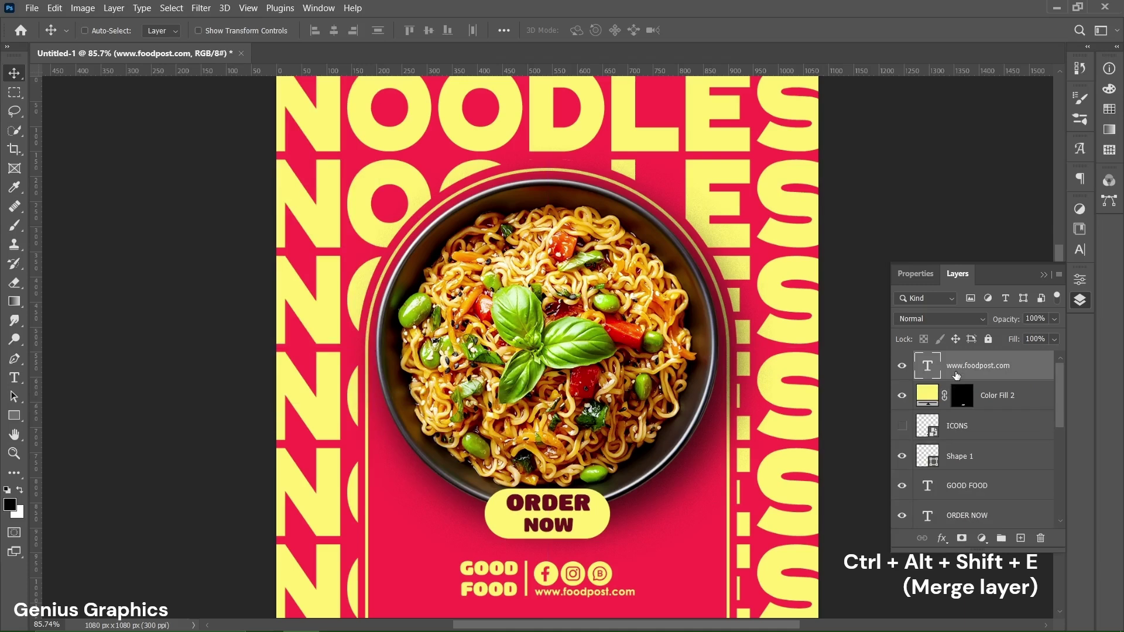
{"action": "key", "text": "ctrl+alt+shift+e"}
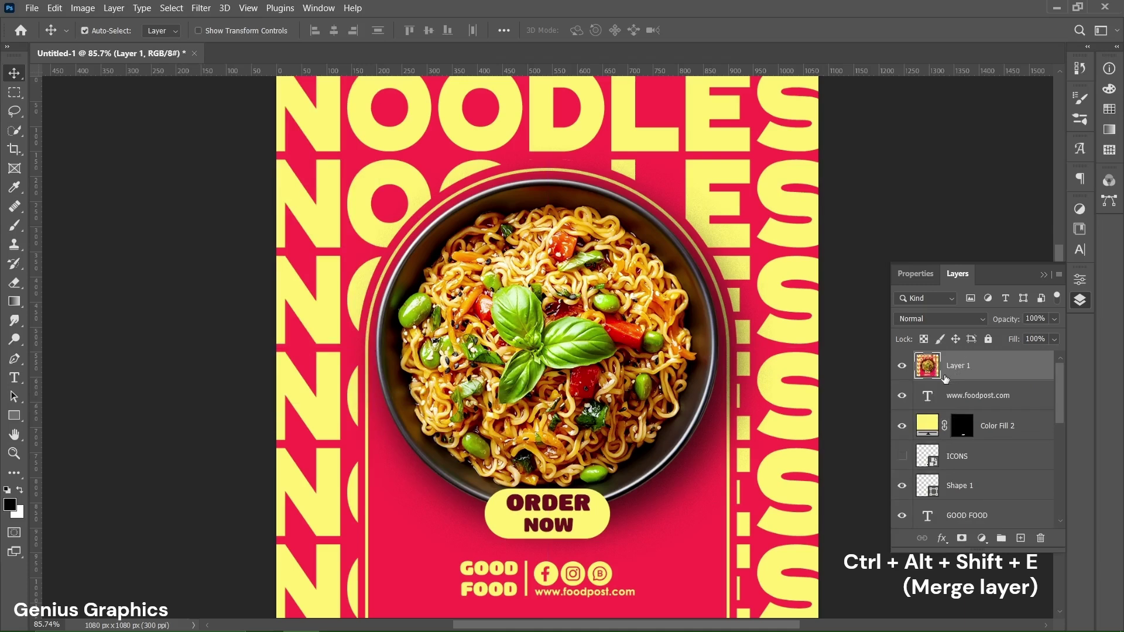
{"action": "double_click", "coordinate": [960, 366]}
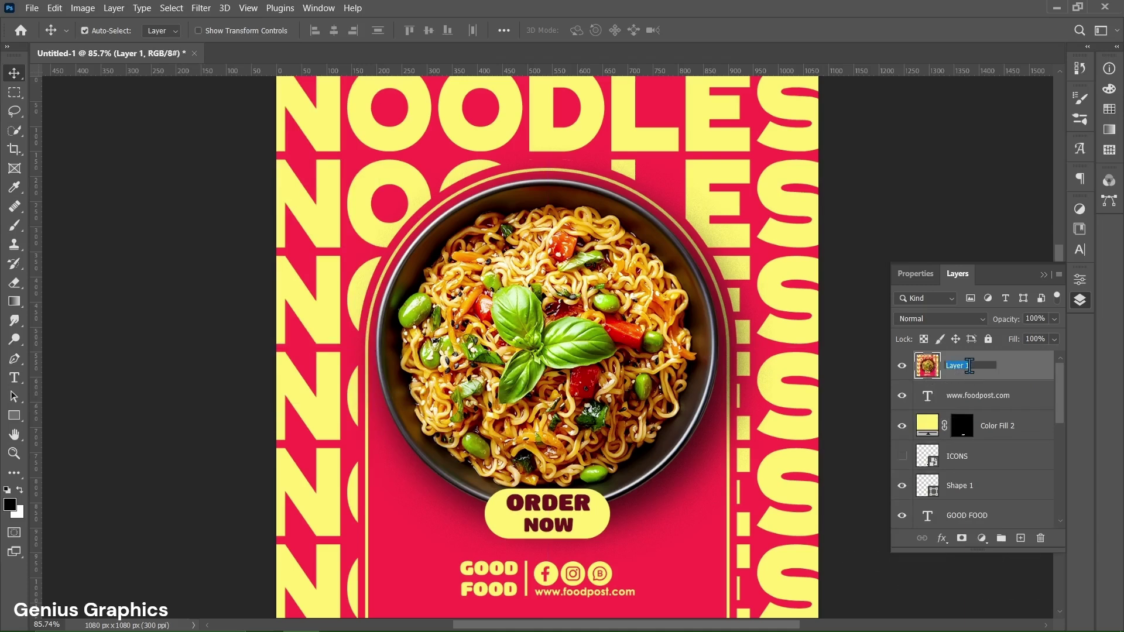
{"action": "type", "text": "FIN"}
{"action": "type", "text": "AL"}
{"action": "key", "text": "Return"}
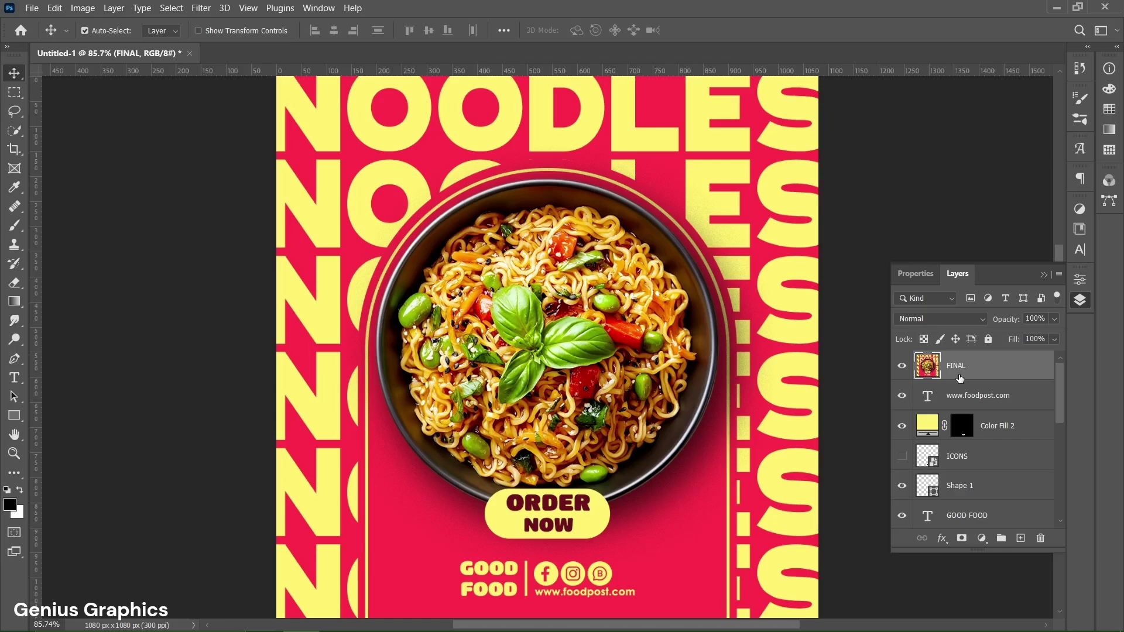
- Collapse the floating Properties/Layers panel from the right dock to reveal the whole poster
{"action": "left_click", "coordinate": [1080, 300]}
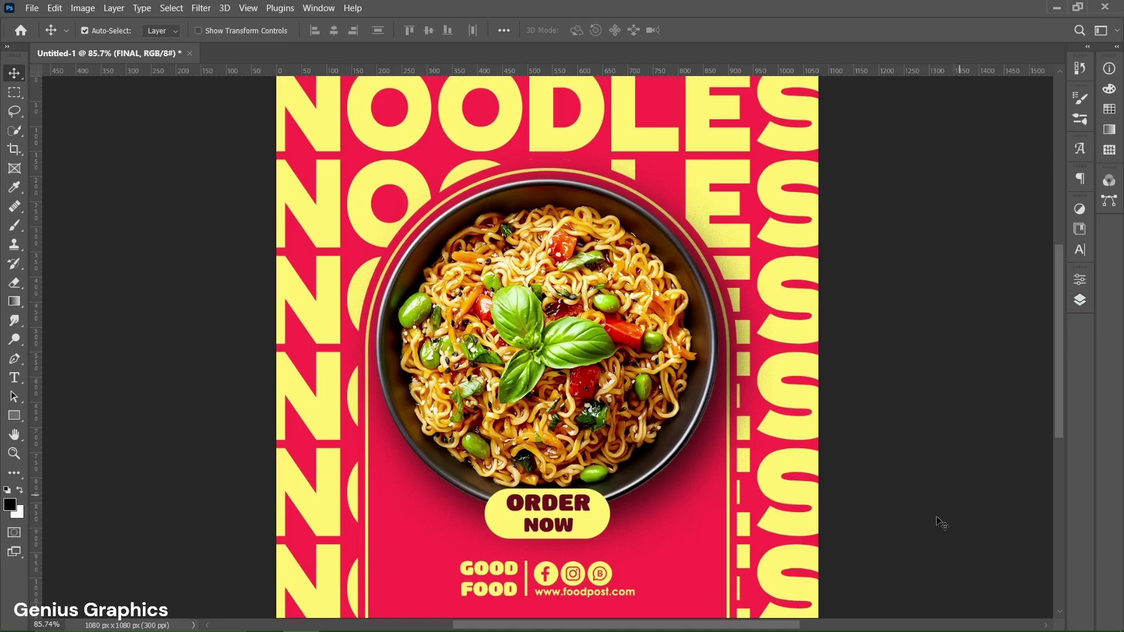